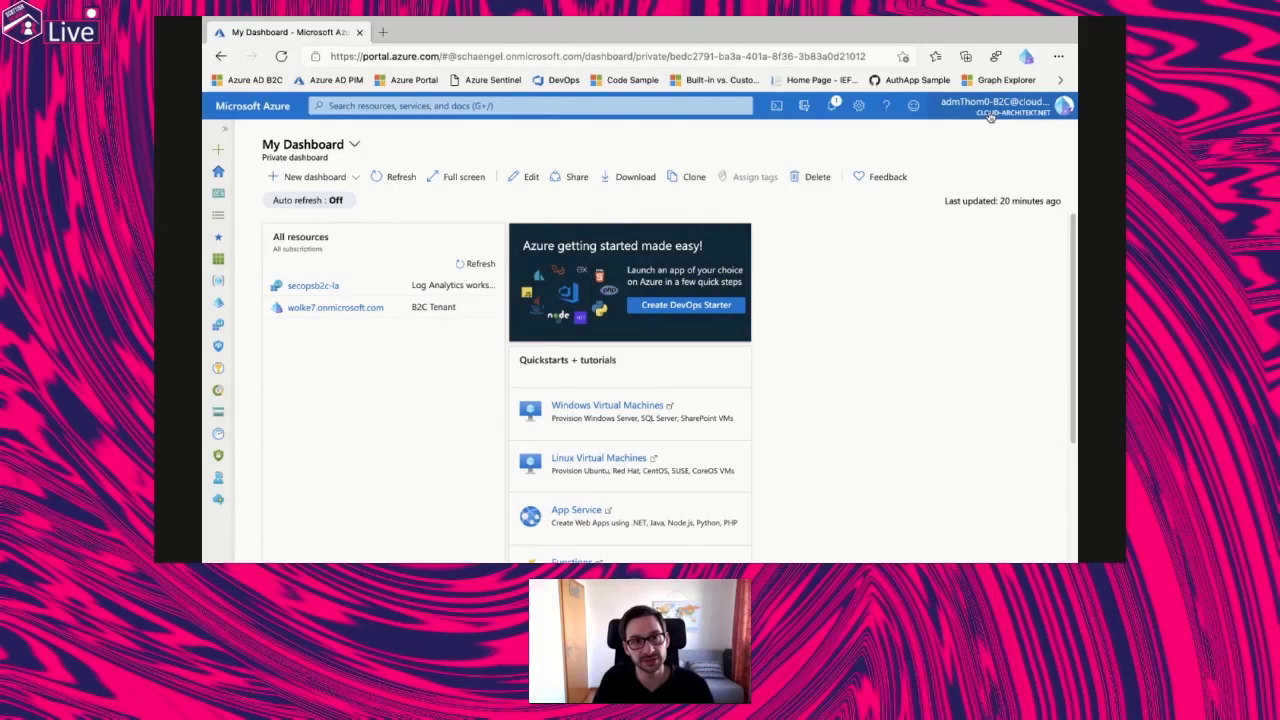
Find Azure Active Directory B2C in the Marketplace and open the creation form for a new Azure AD B2C tenant.
left_click(316, 177)
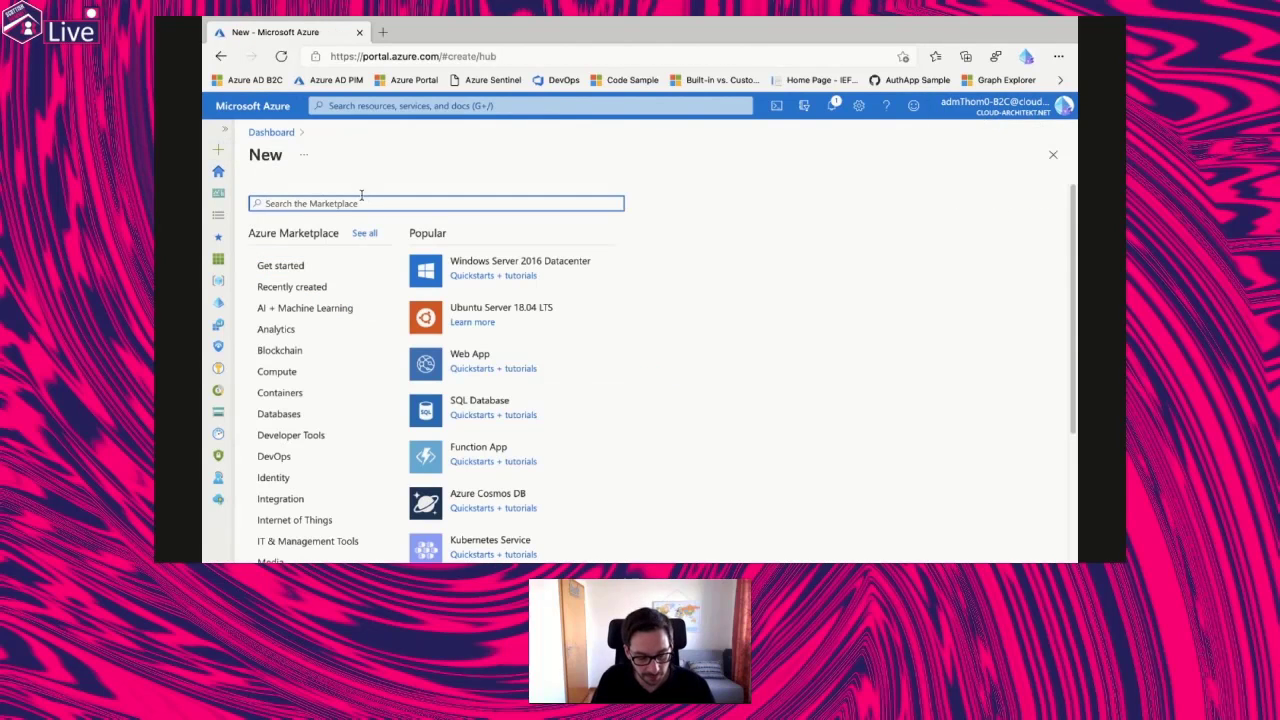
type("azure active dir")
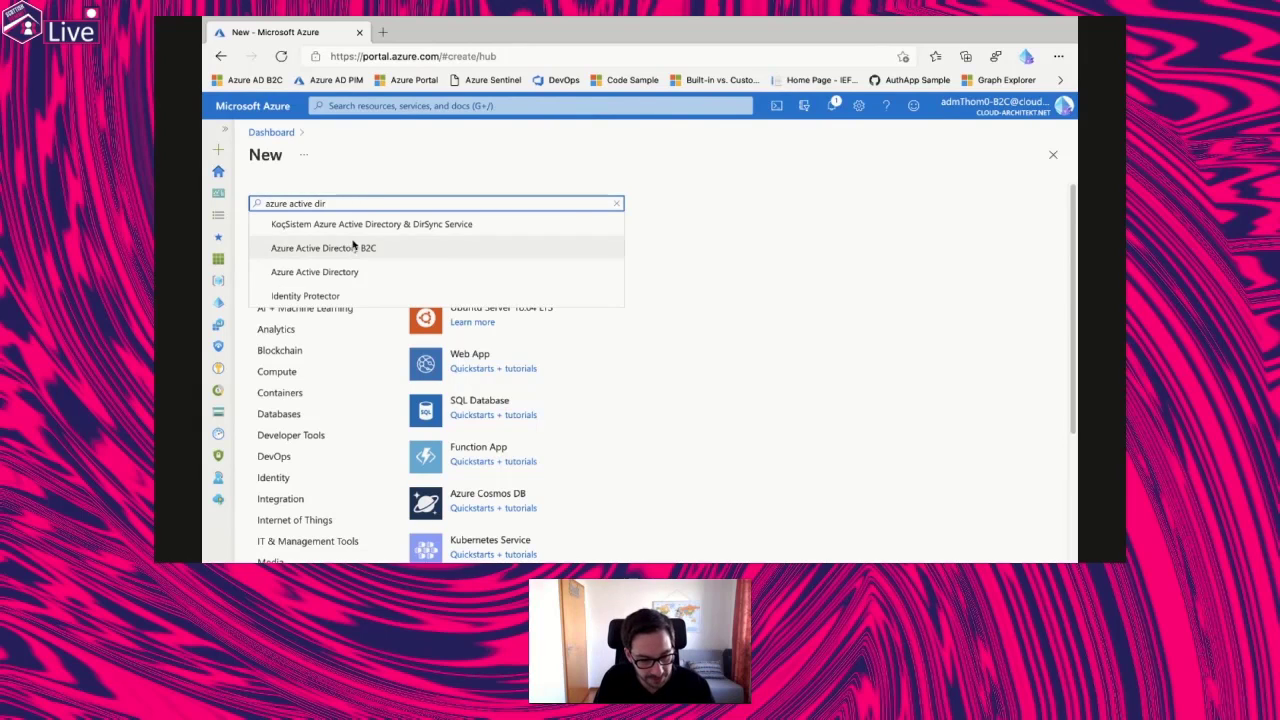
left_click(434, 248)
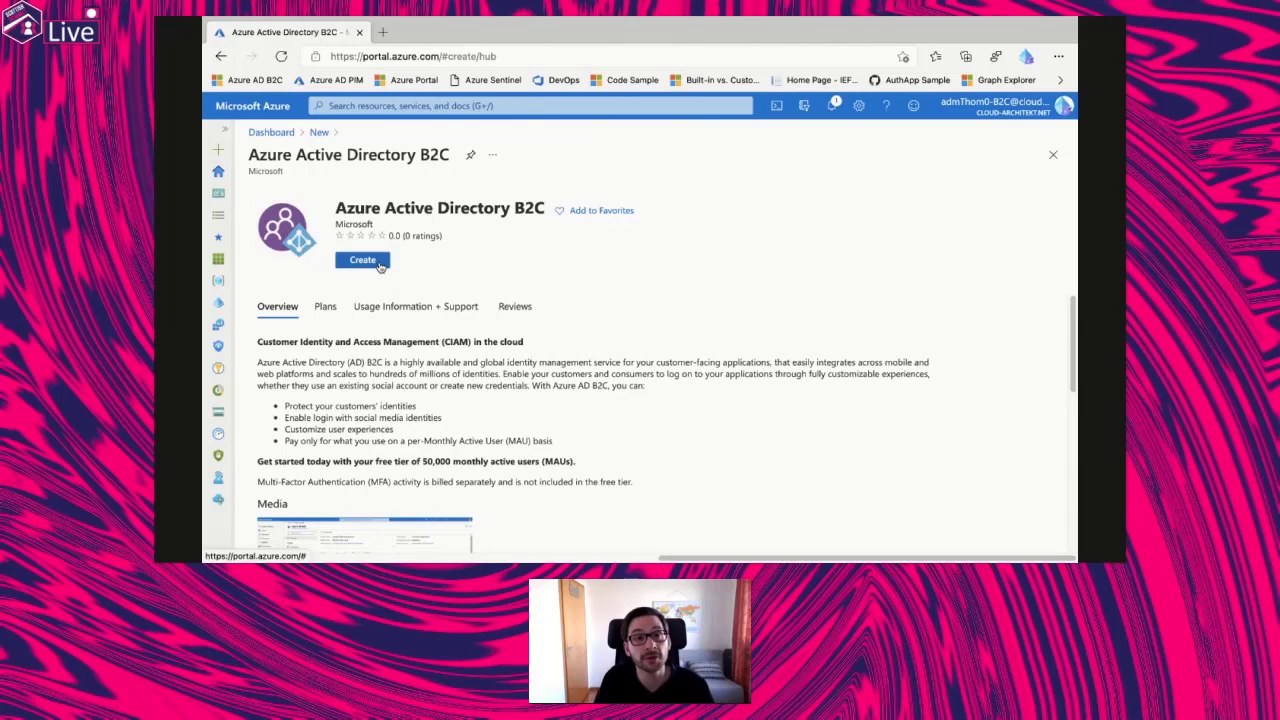
left_click(378, 263)
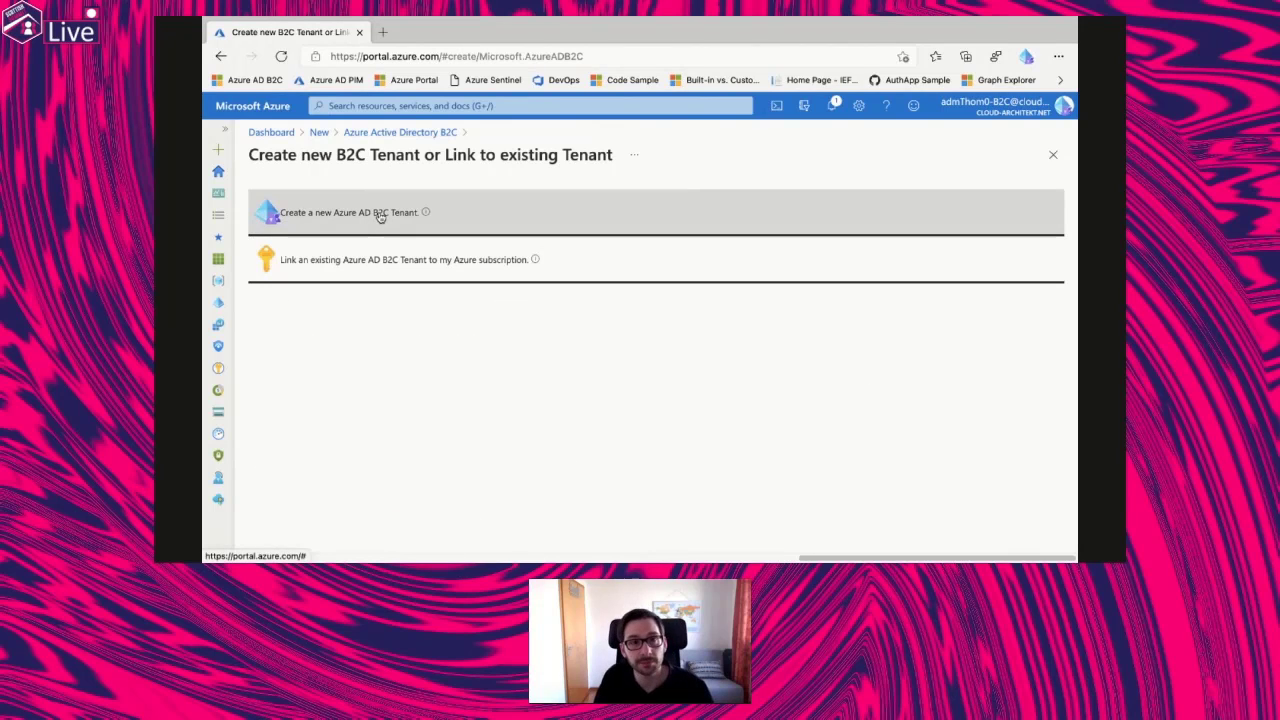
left_click(380, 214)
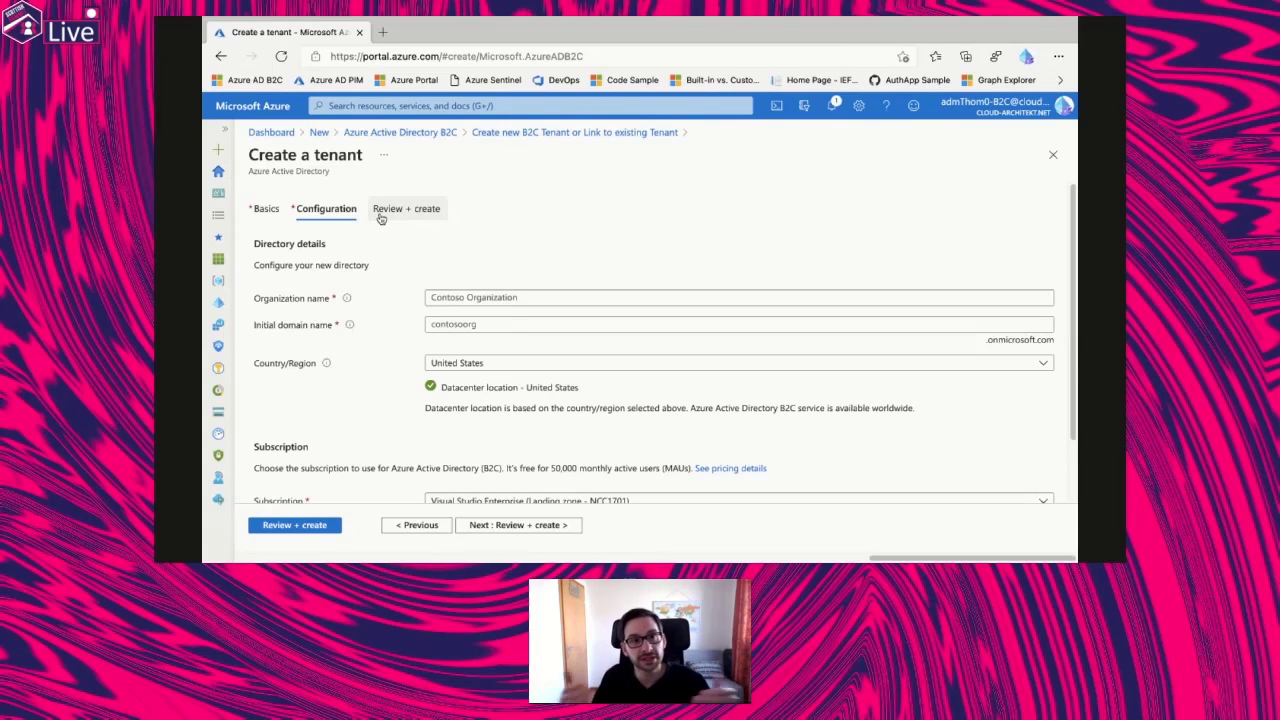
Review the new tenant's directory and subscription settings, highlighting the note on 50,000 free monthly active users.
scroll(506, 287, "down", 1)
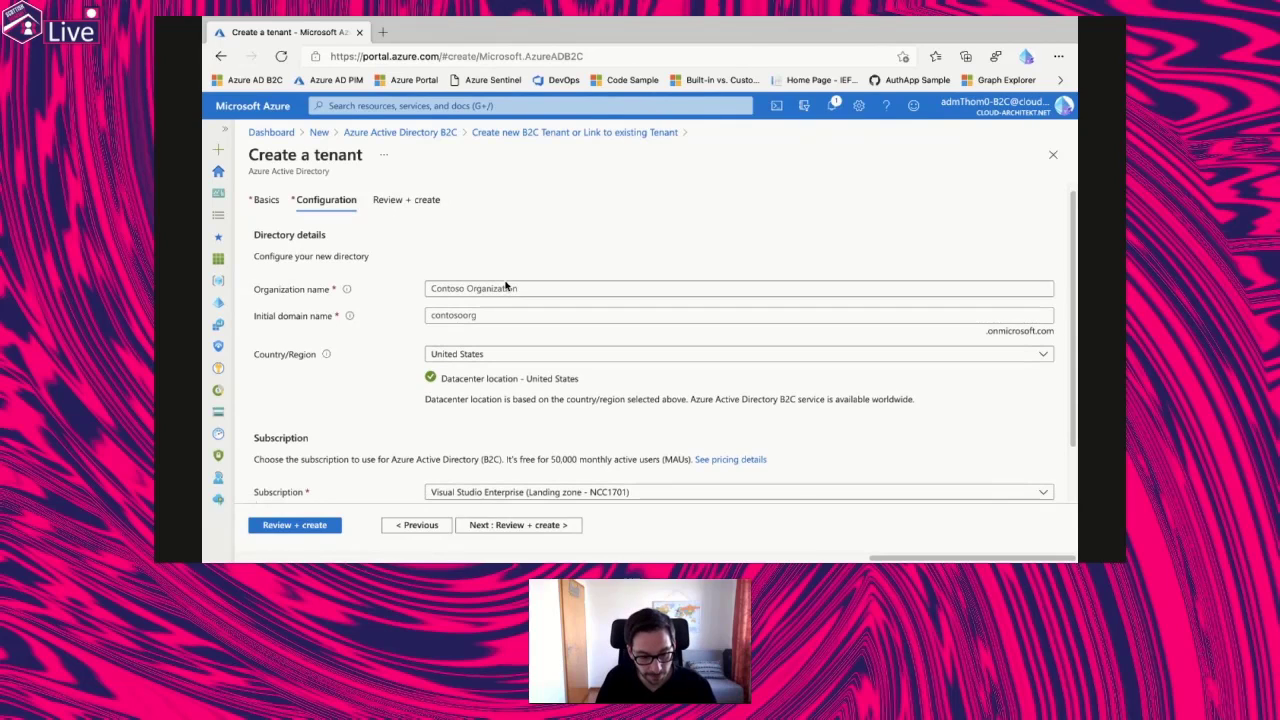
scroll(408, 249, "down", 2)
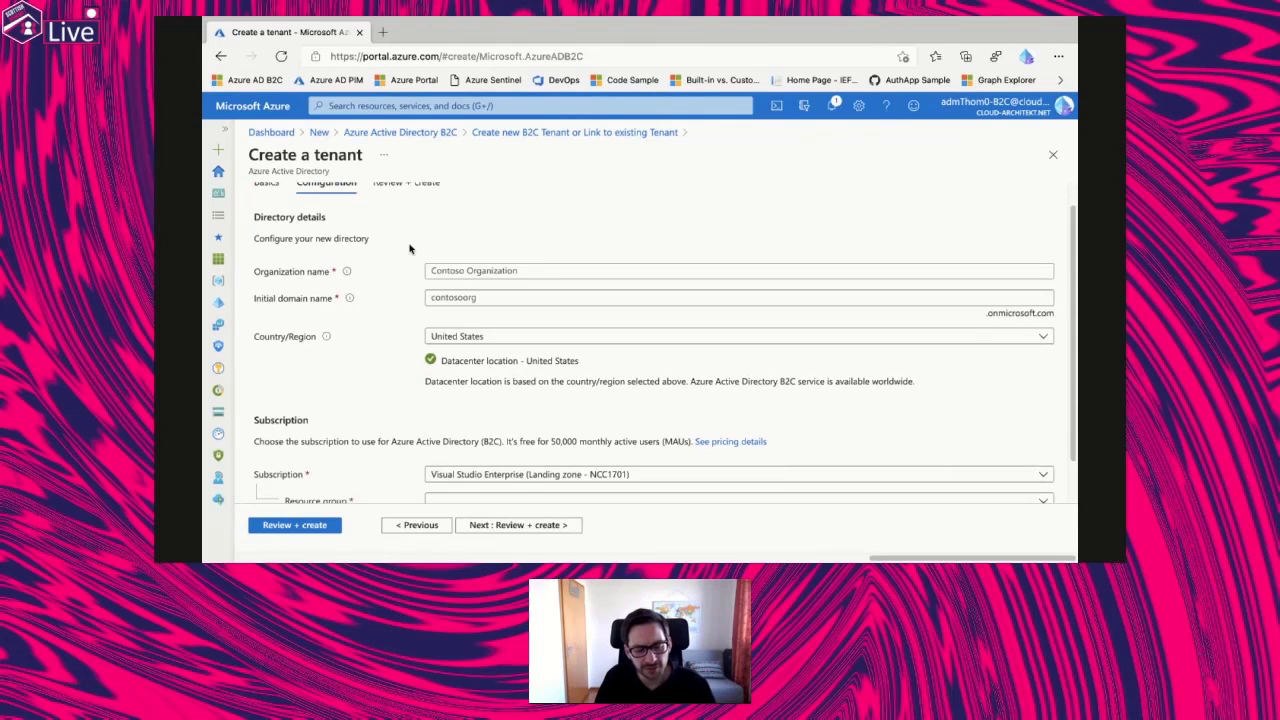
left_click(426, 253)
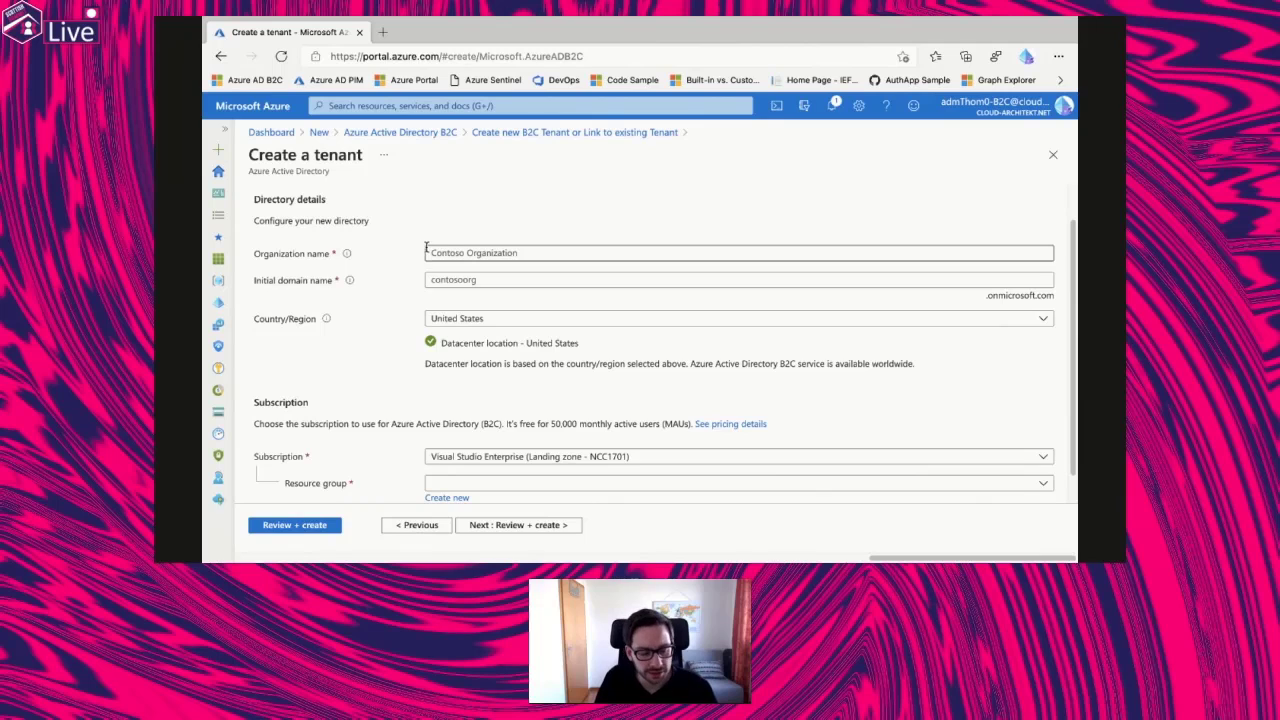
scroll(427, 250, "down", 1)
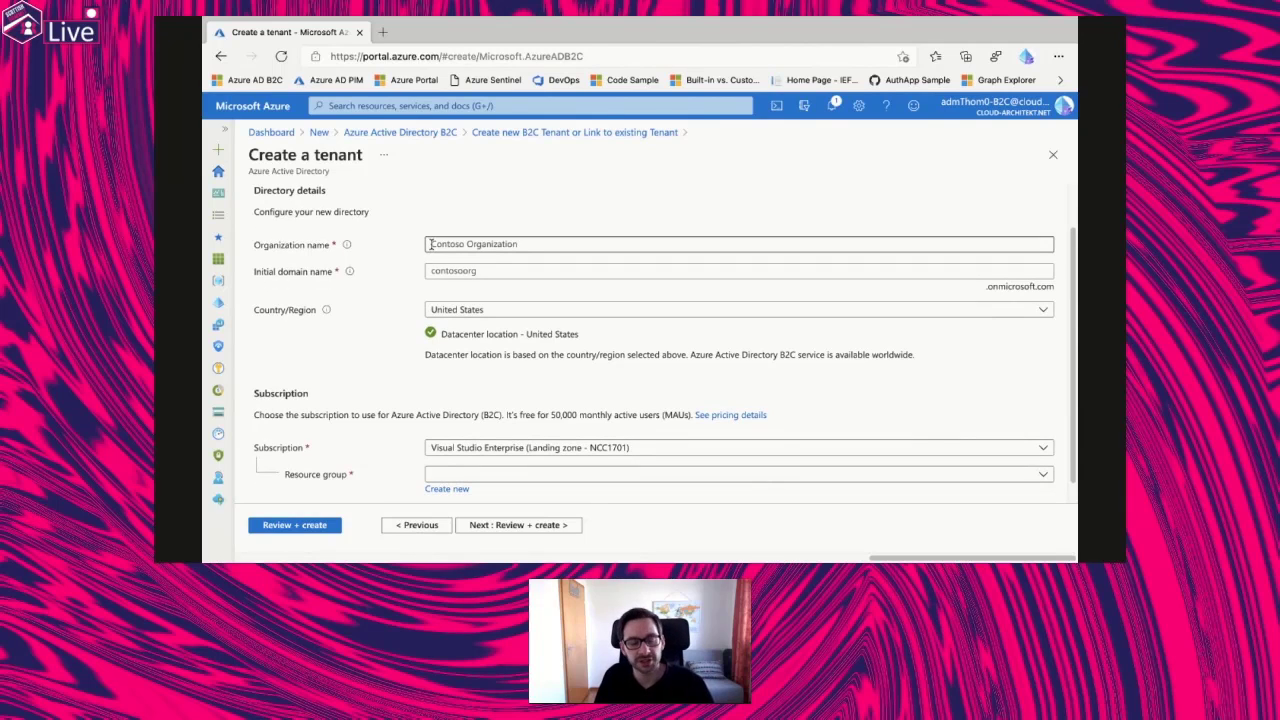
scroll(477, 262, "down", 1)
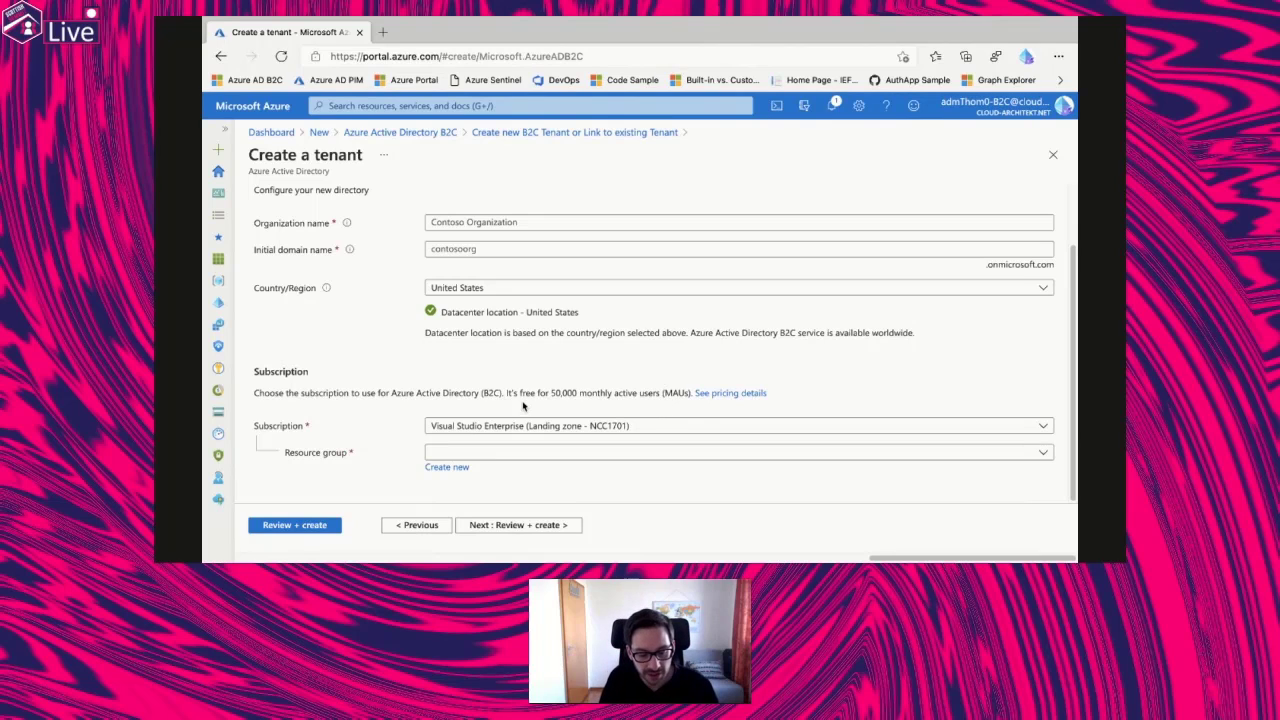
left_click_drag(550, 393, 662, 393)
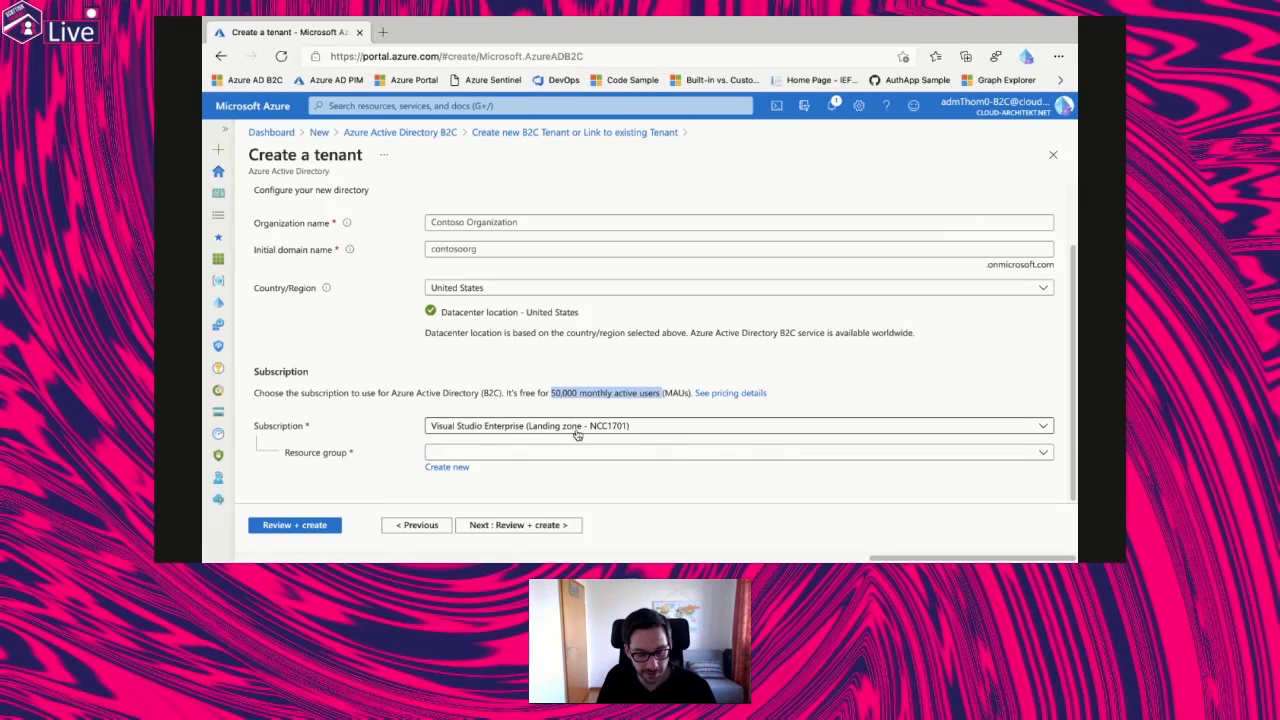
Switch to the Wolke7 directory and open its Azure Active Directory overview.
left_click(806, 107)
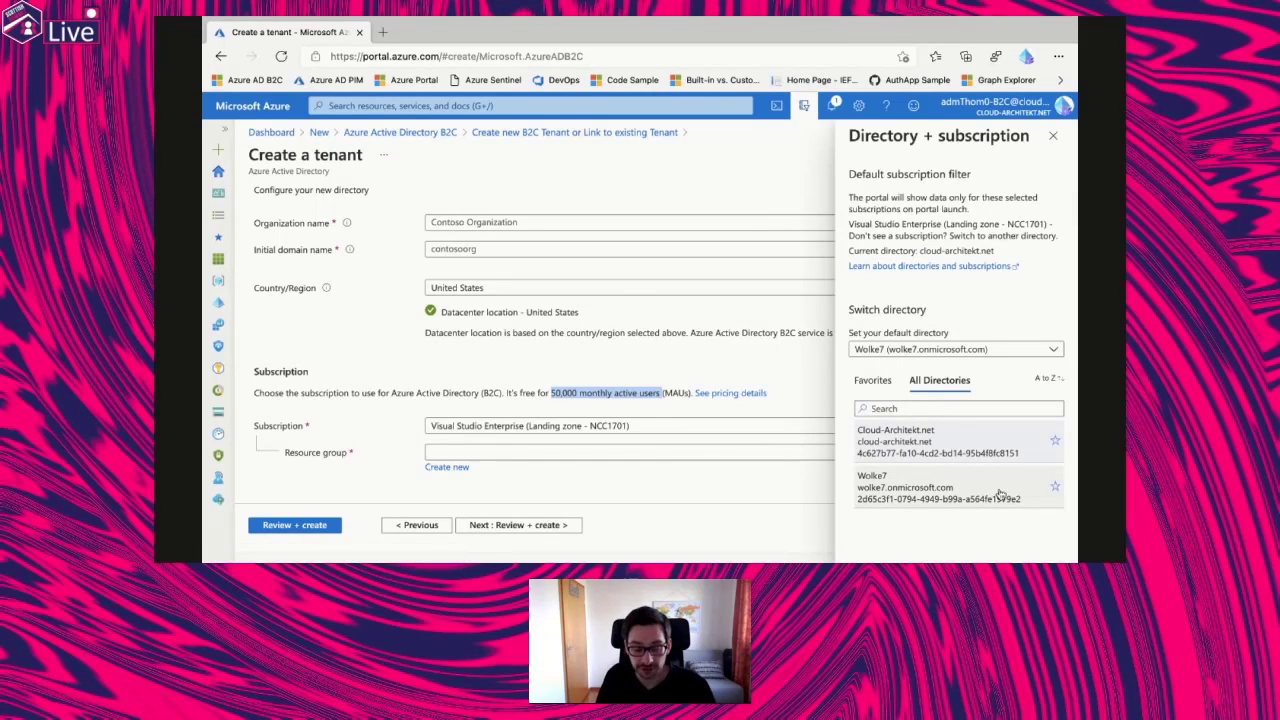
left_click(1000, 494)
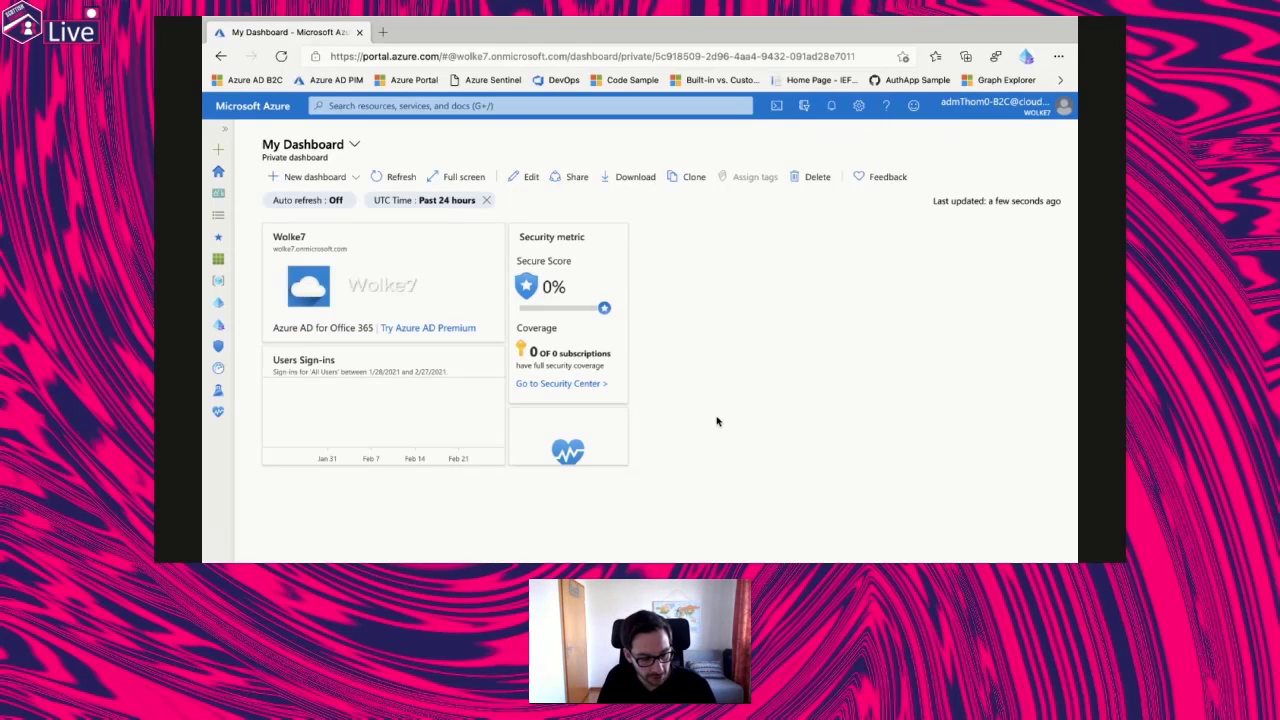
left_click(225, 129)
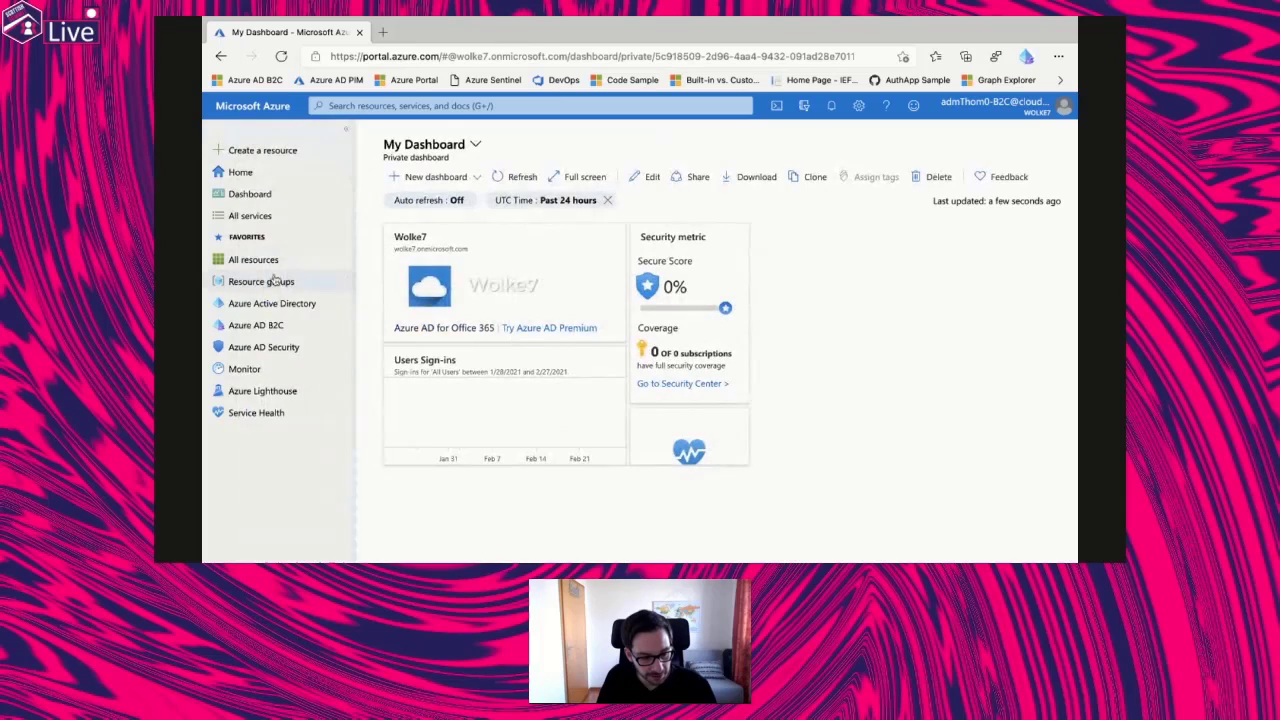
left_click(280, 304)
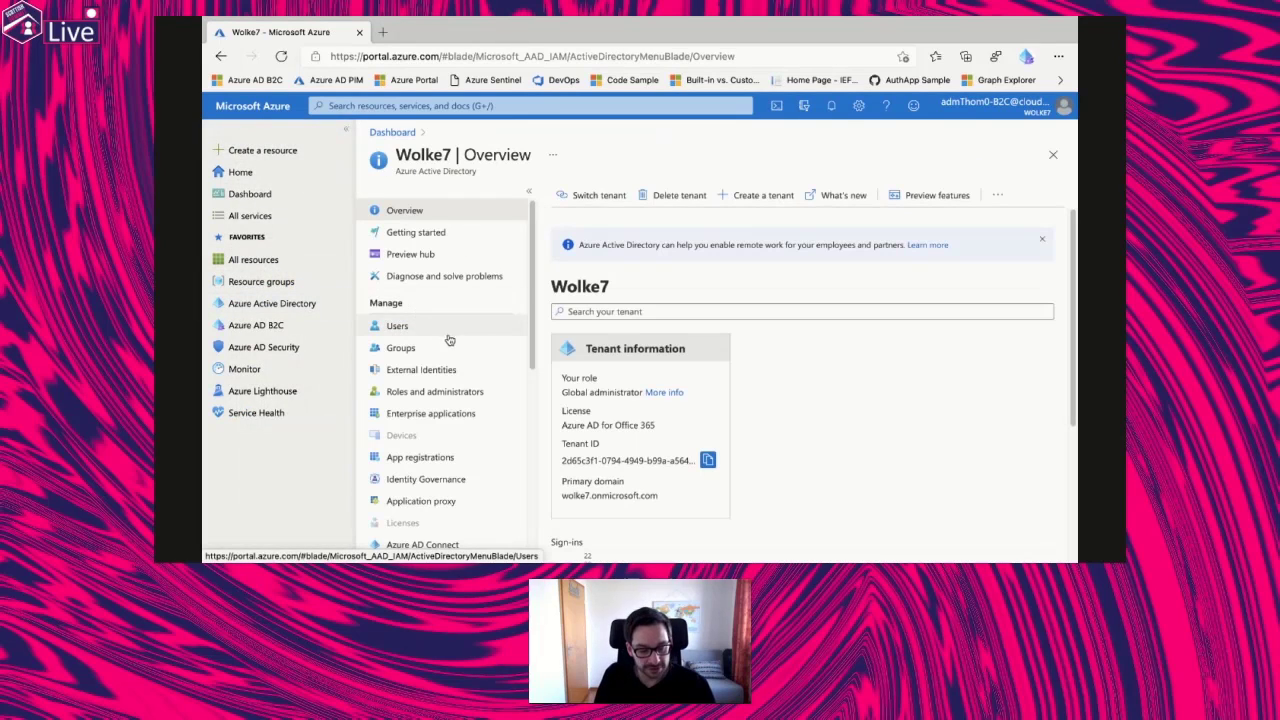
Look through the management options of the Wolke7 directory and highlight its license in the tenant information.
scroll(449, 345, "down", 2)
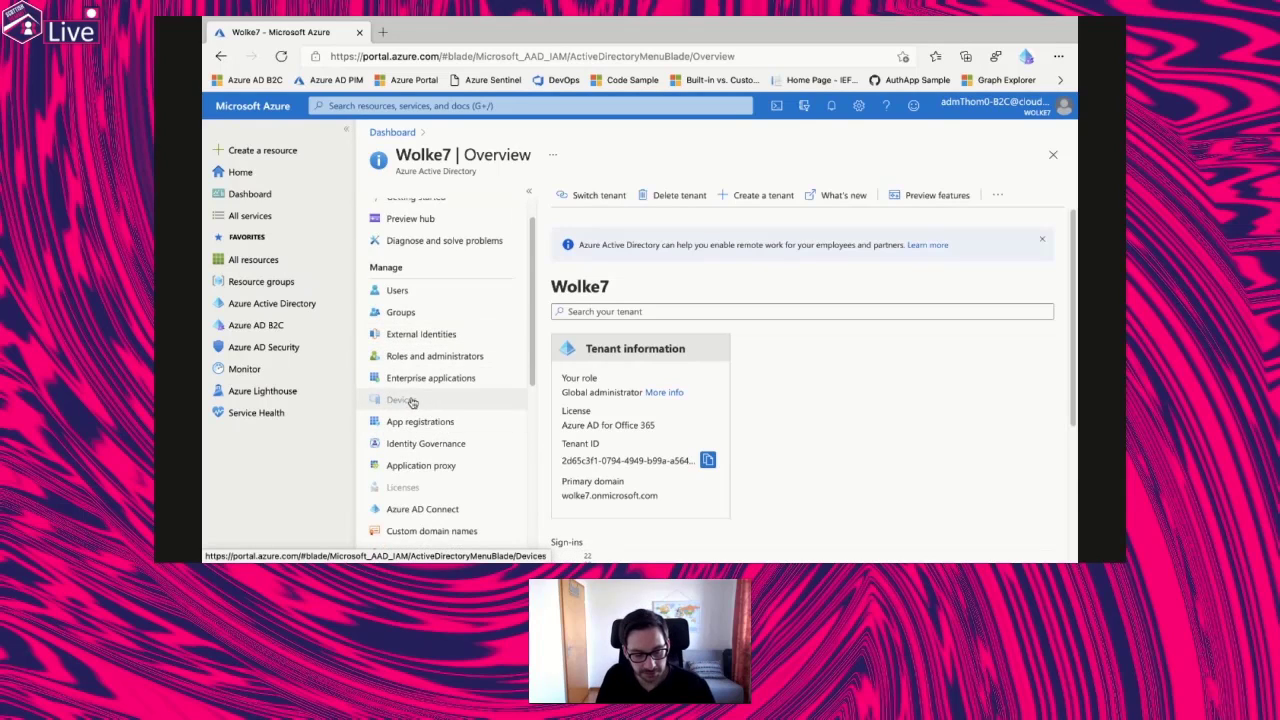
scroll(415, 390, "down", 5)
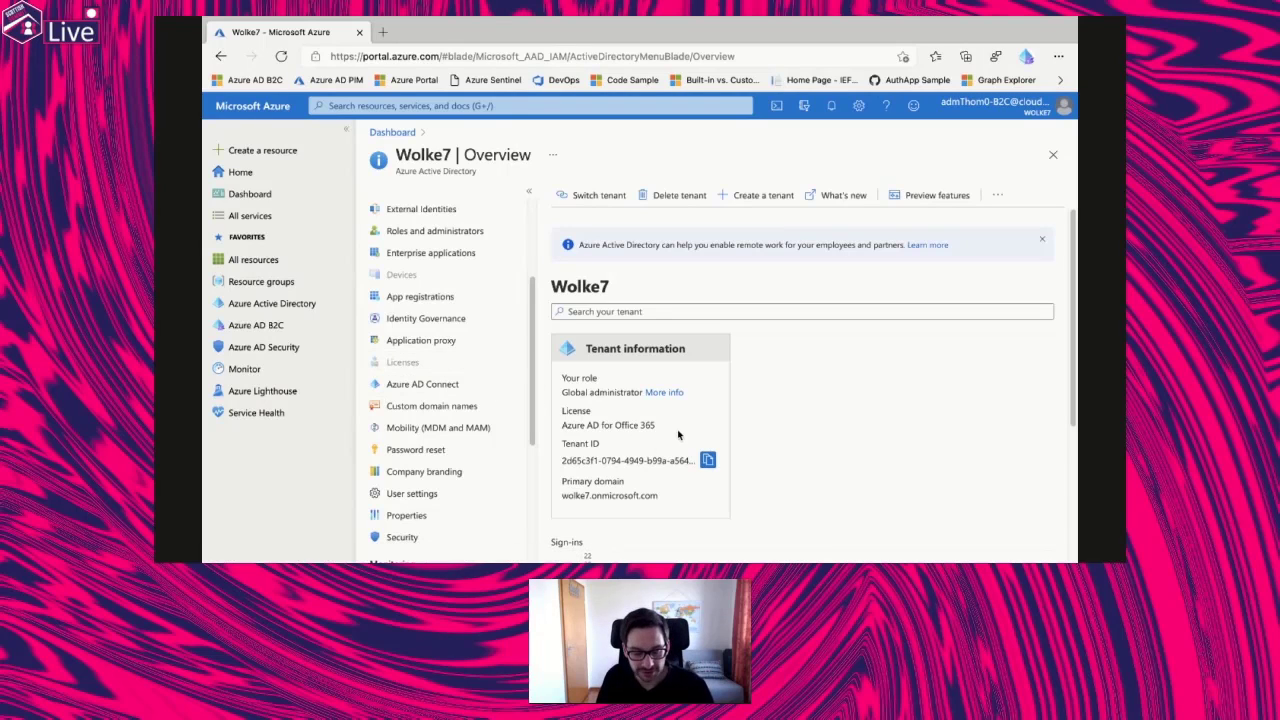
left_click_drag(658, 426, 560, 424)
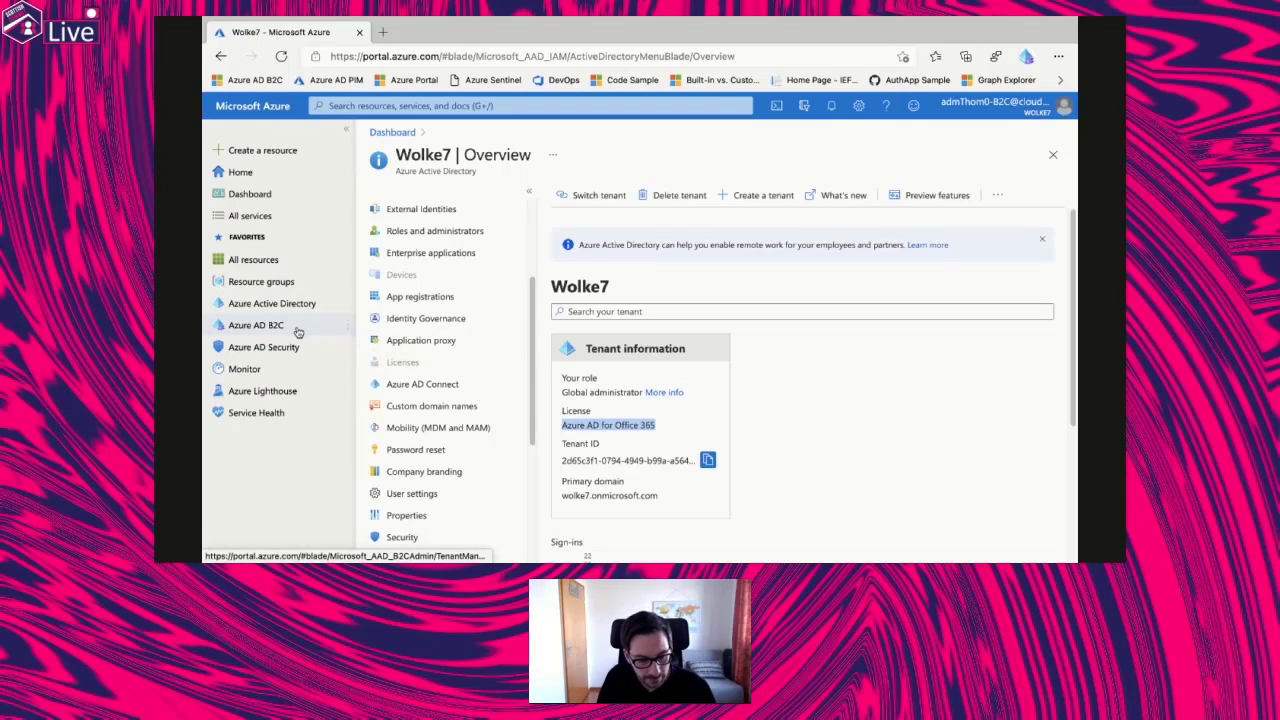
Open the identity providers of Azure AD B2C and view the local account sign-in options.
mouse_move(297, 330)
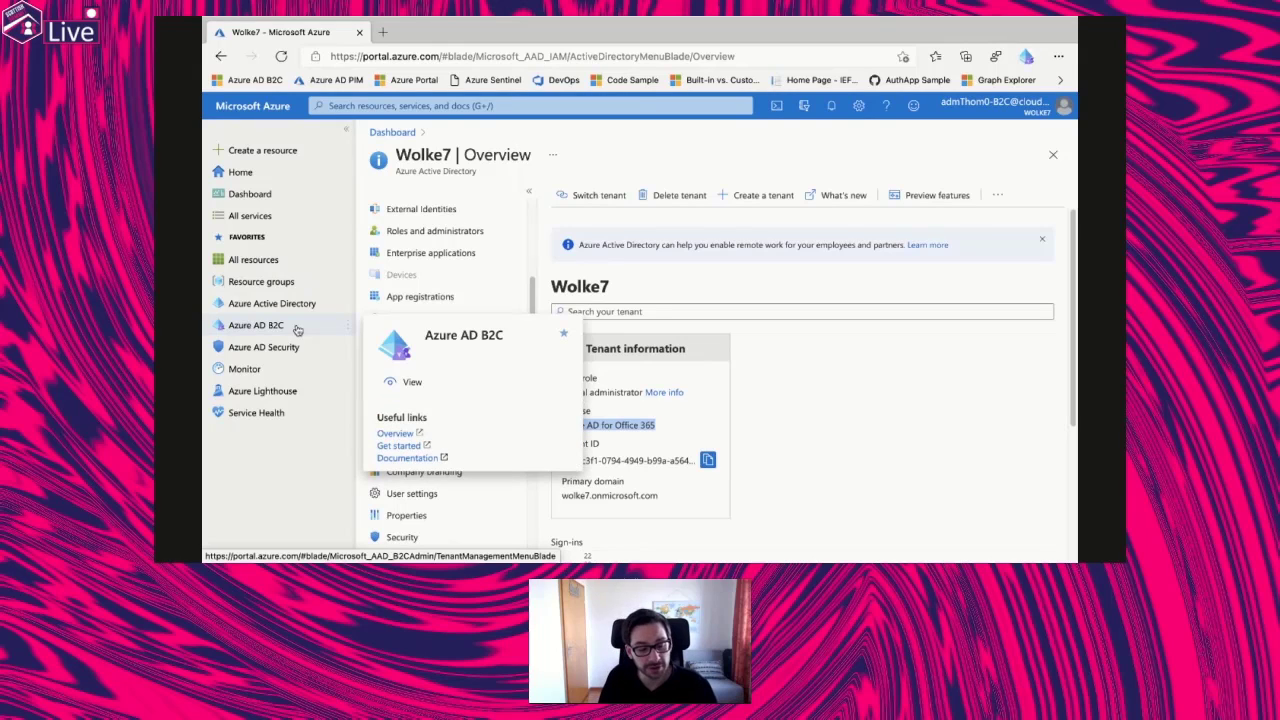
left_click(297, 328)
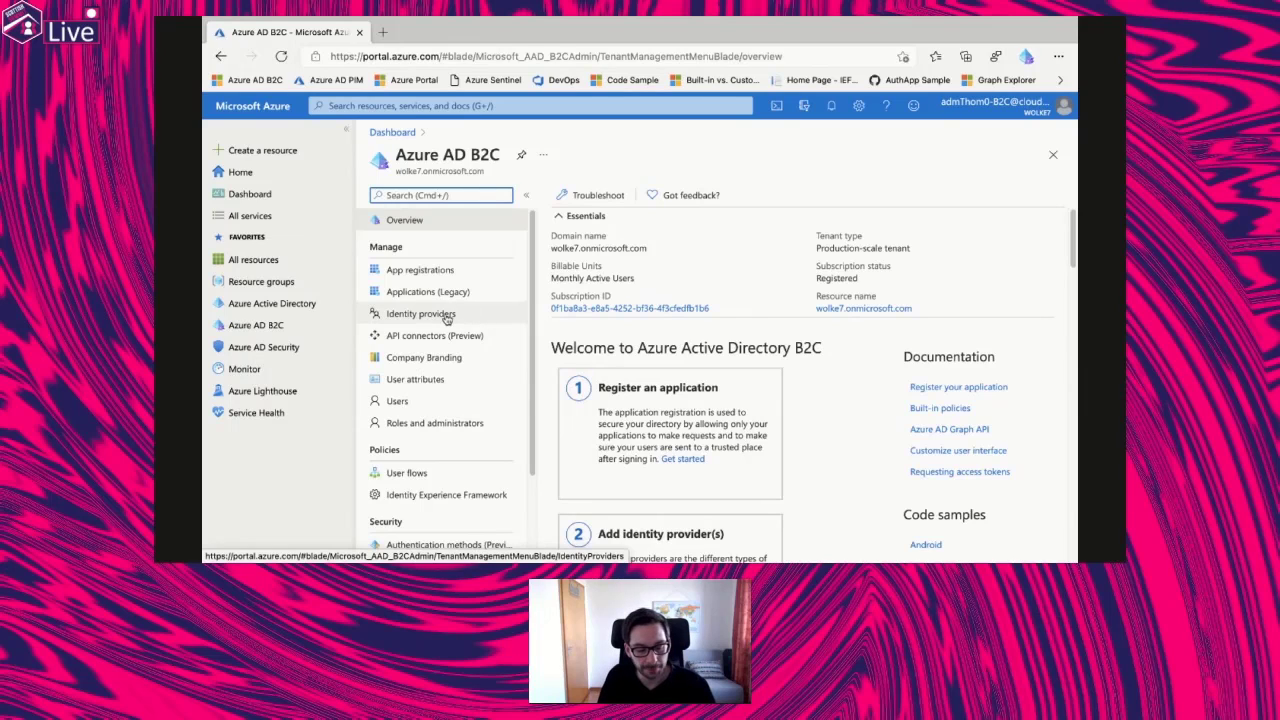
left_click(447, 316)
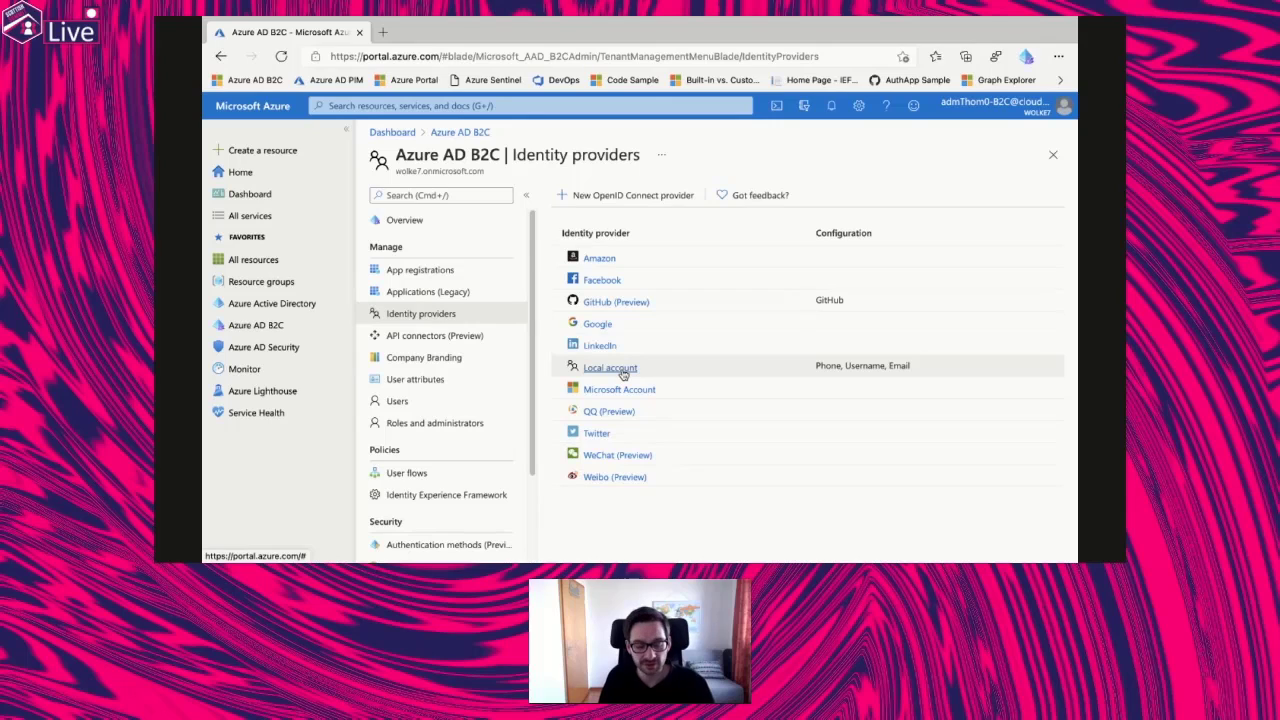
left_click(610, 368)
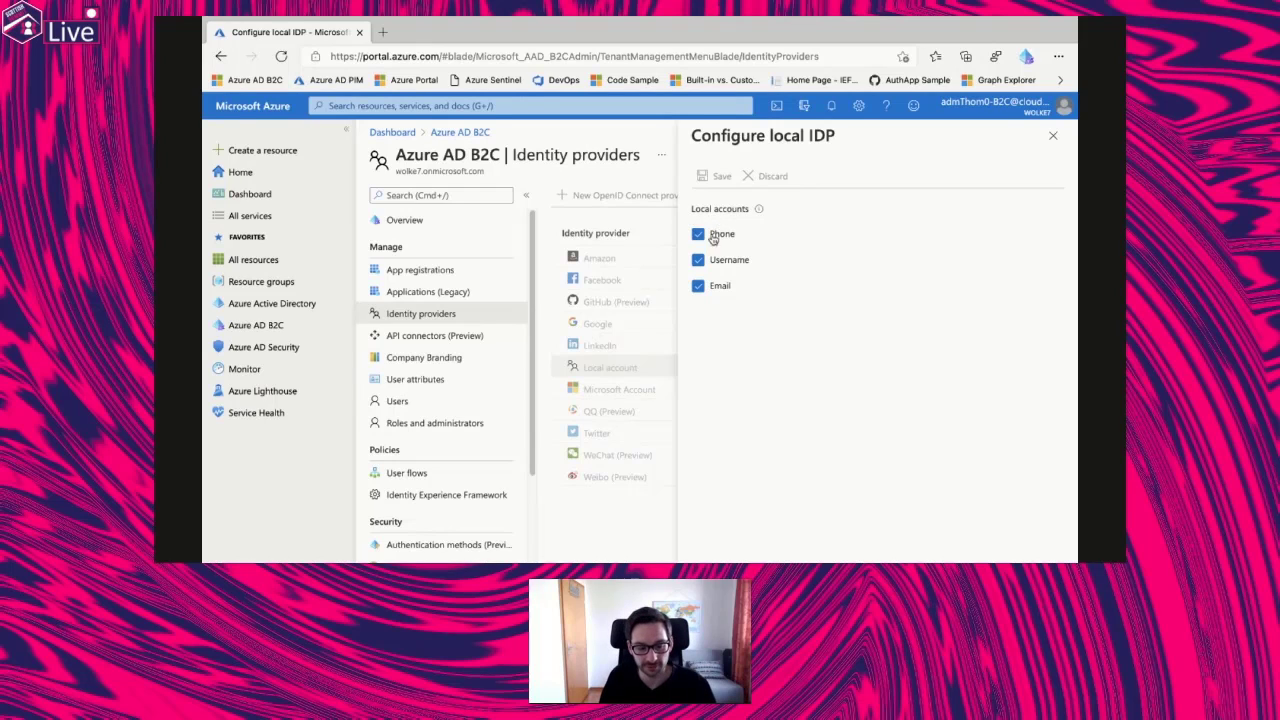
Display the list of all users in the Wolke7 Azure Active Directory.
mouse_move(307, 304)
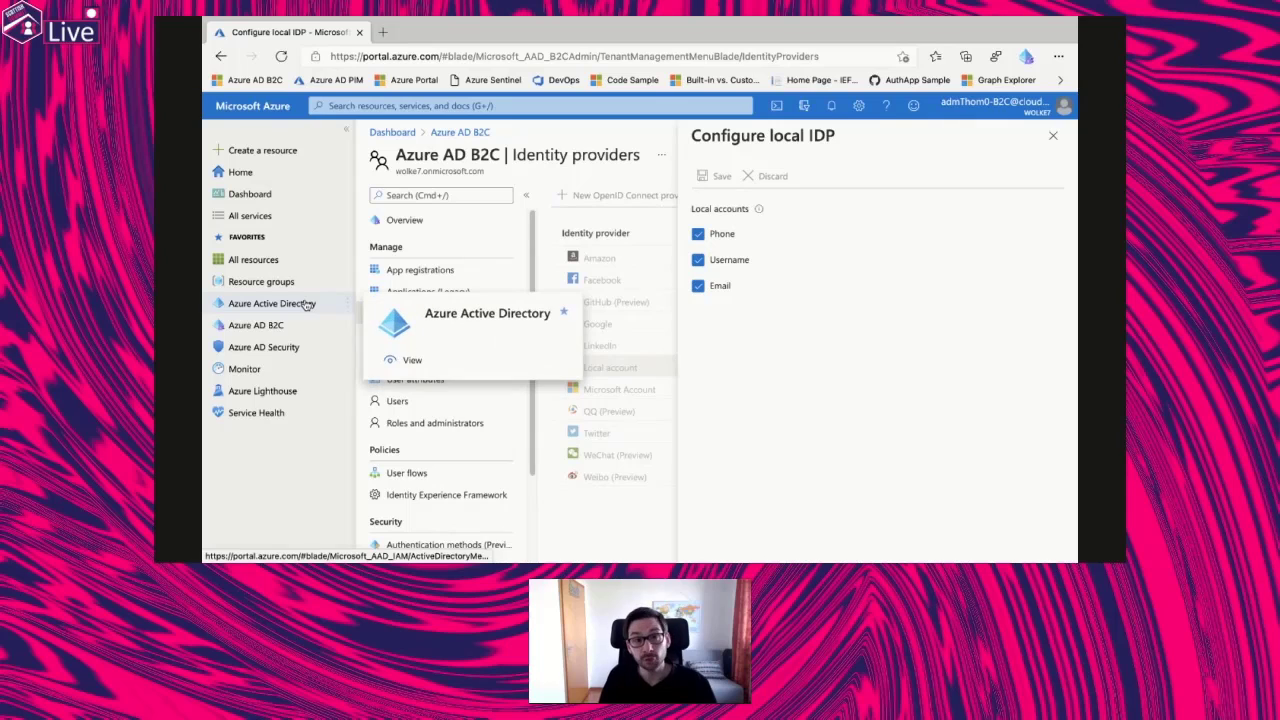
left_click(307, 304)
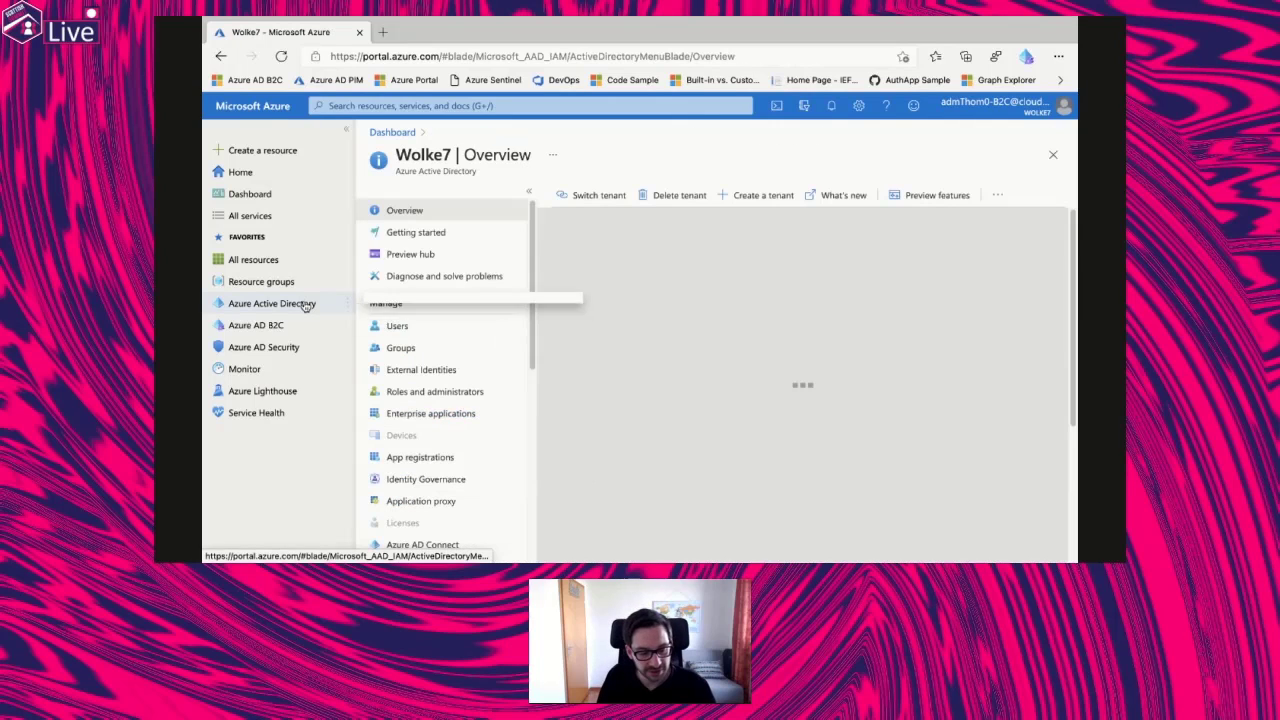
left_click(469, 331)
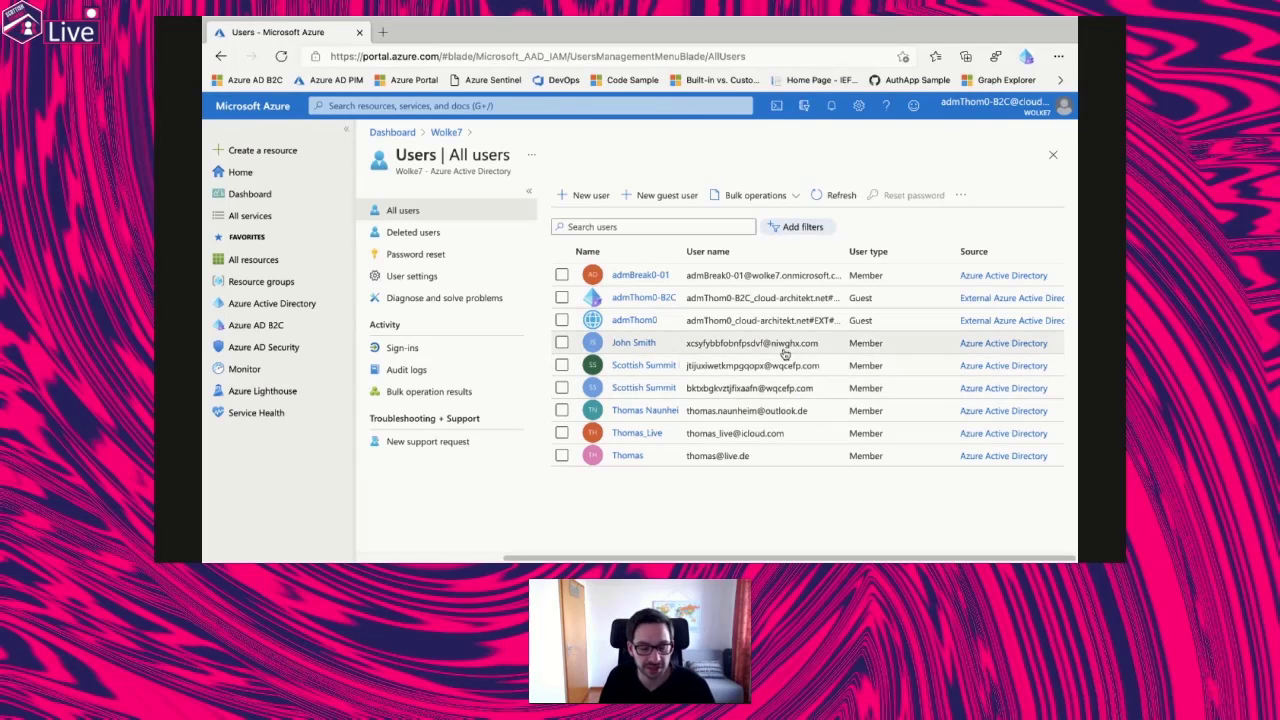
key("ctrl+Left")
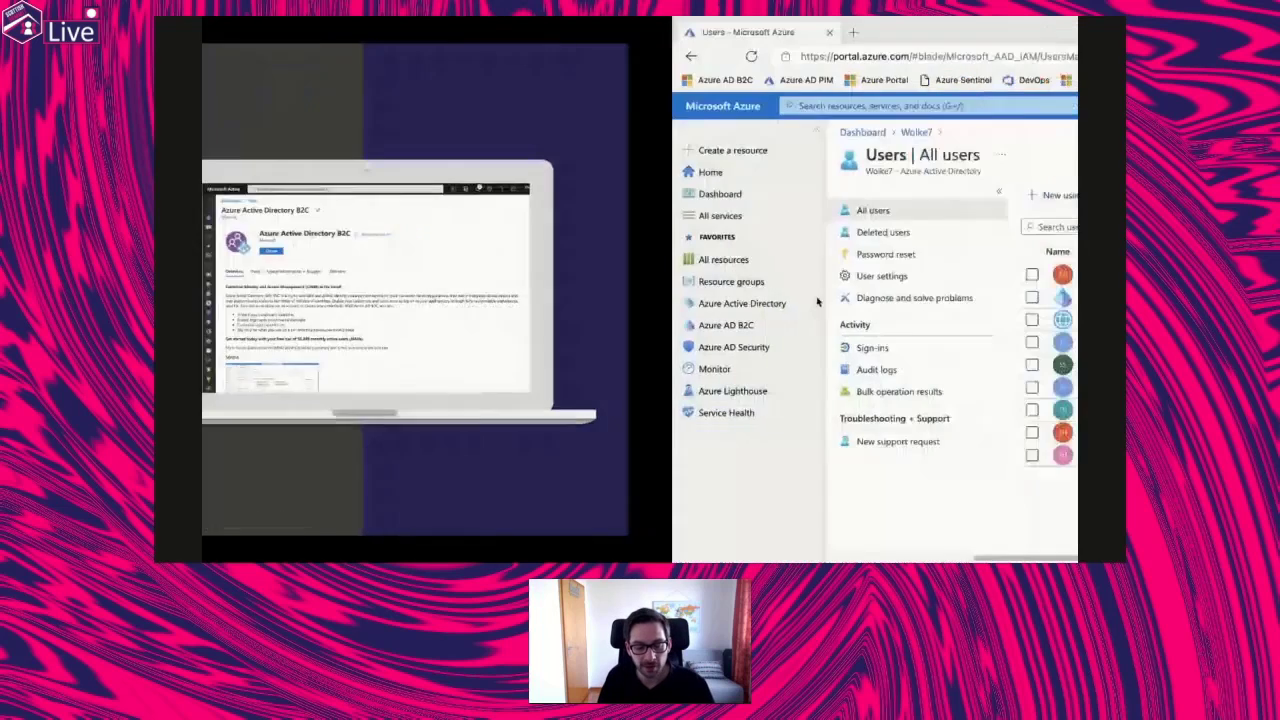
left_click(818, 300)
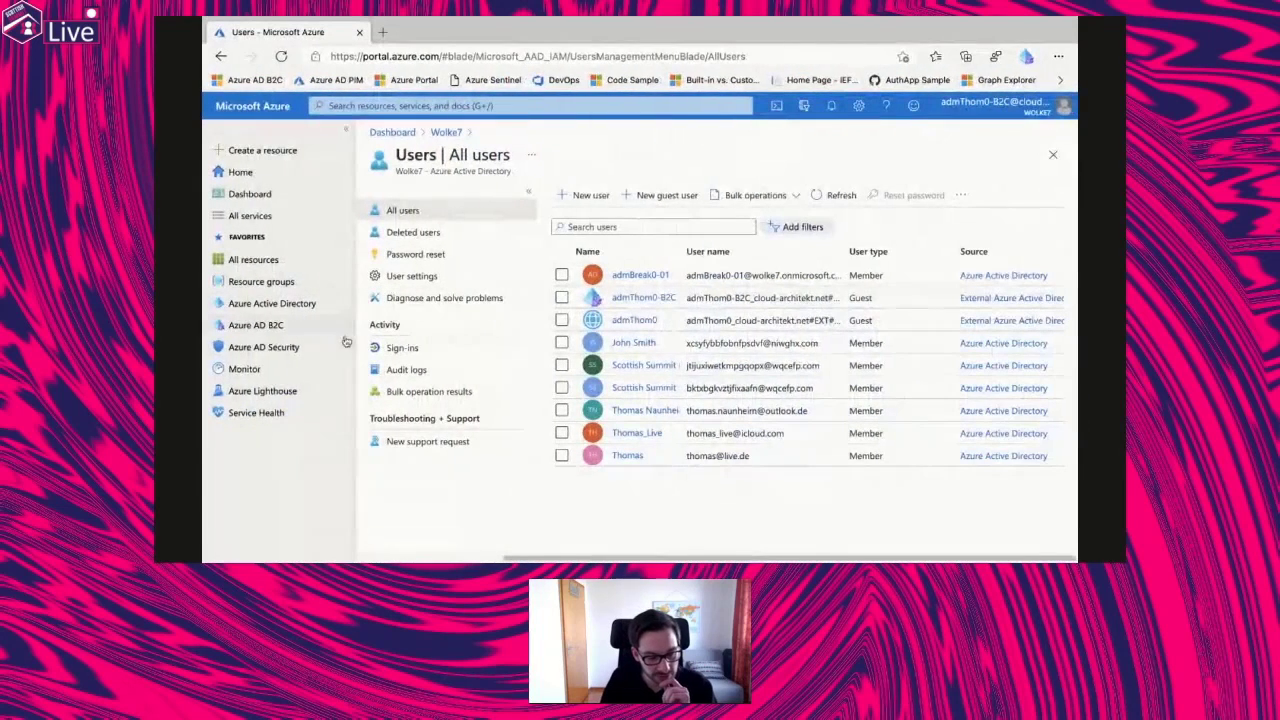
List all app registrations in Azure AD B2C, then open b2c-extensions-app and highlight its name in the heading.
left_click_drag(340, 327, 366, 335)
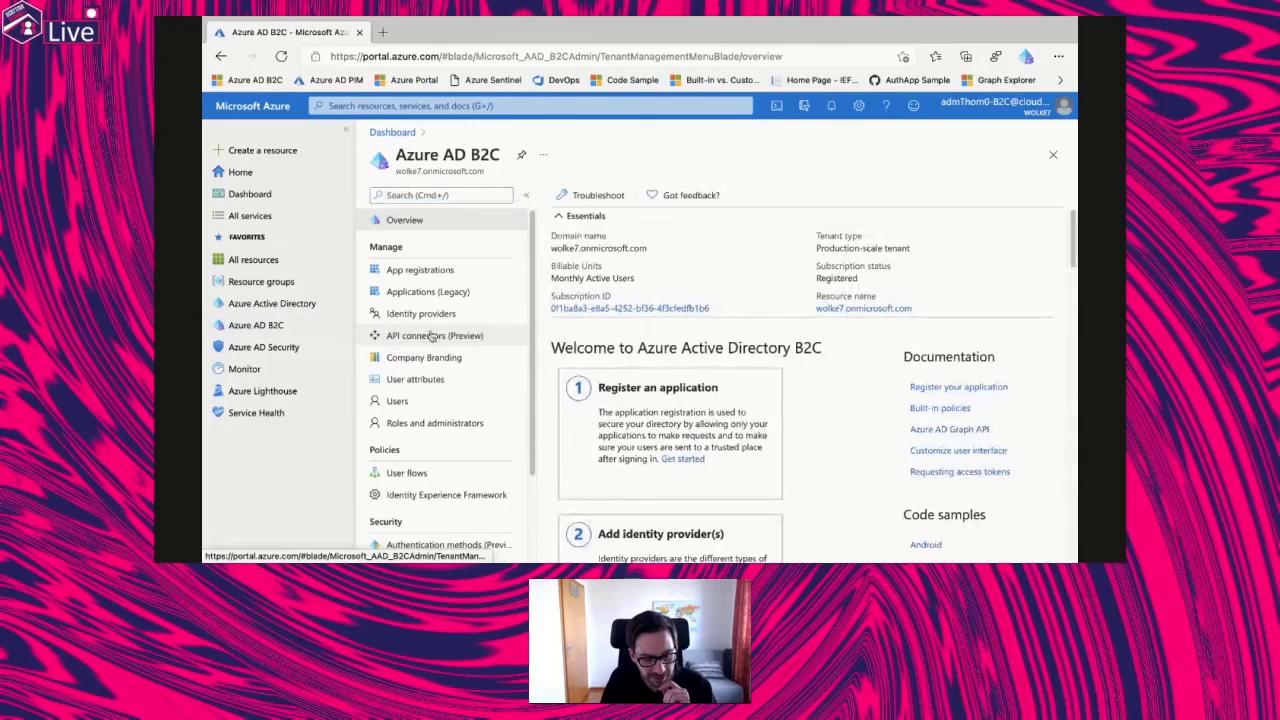
left_click(460, 270)
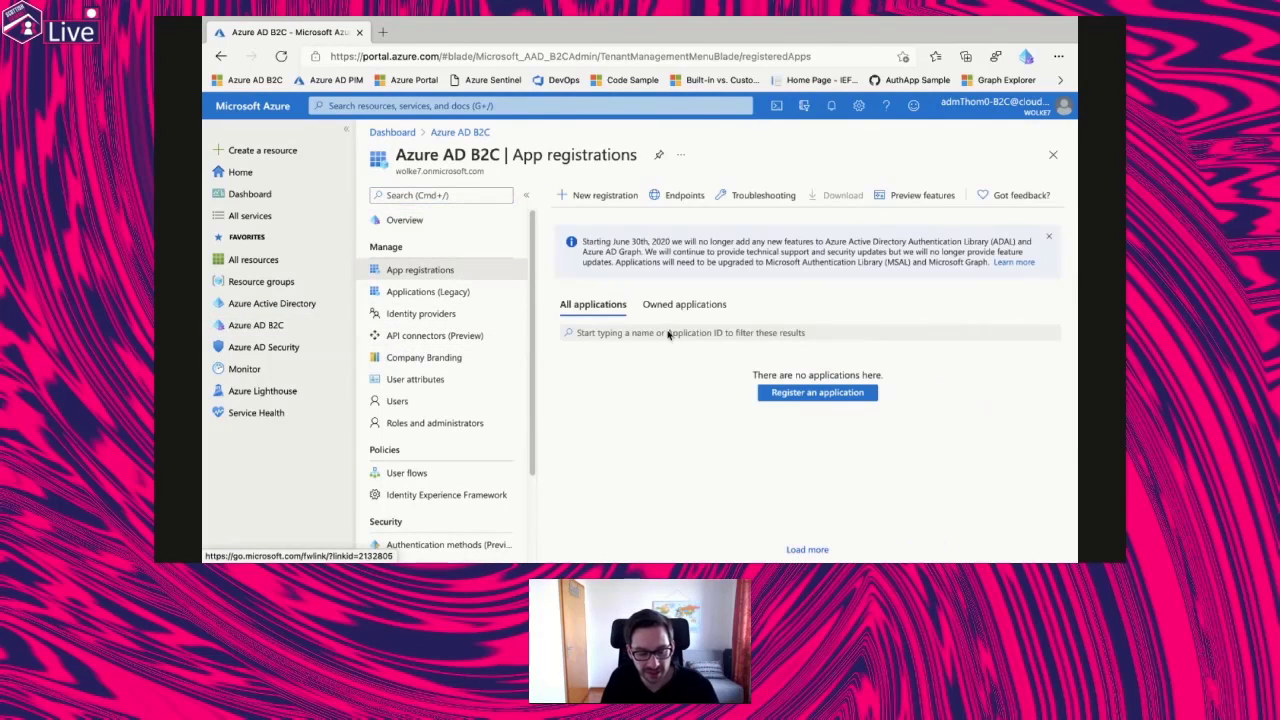
left_click(608, 347)
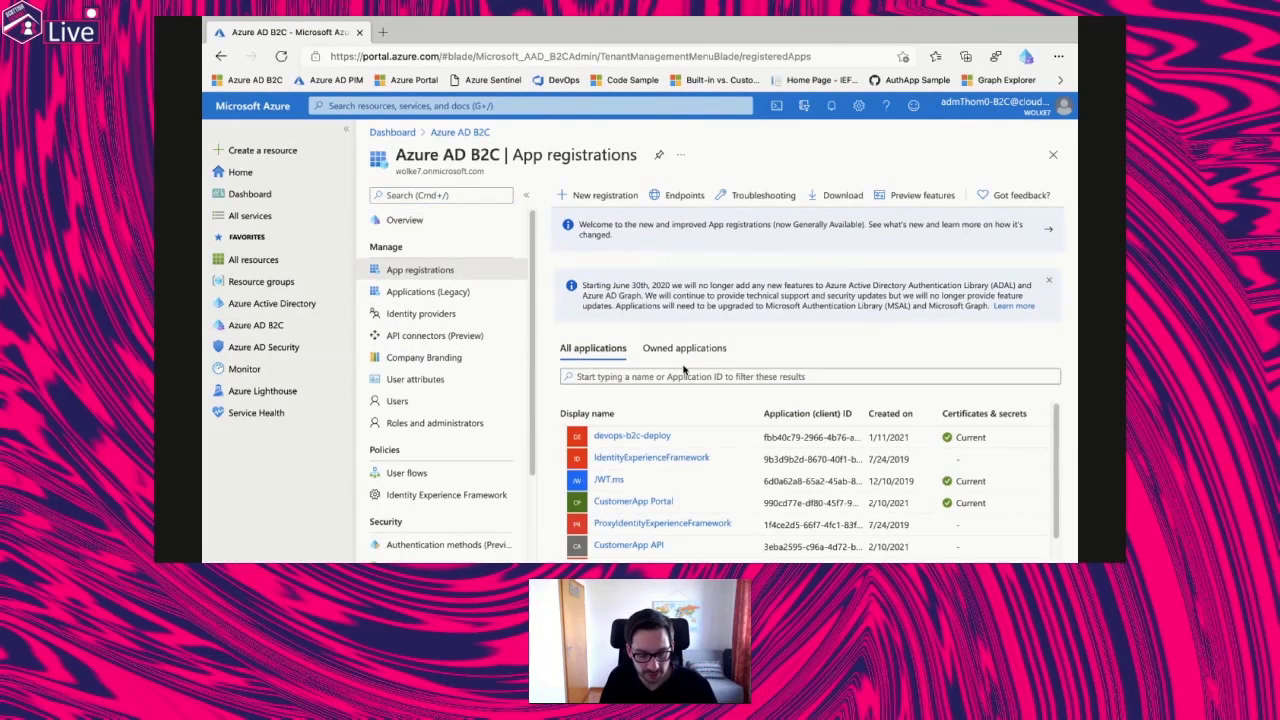
scroll(703, 523, "down", 1)
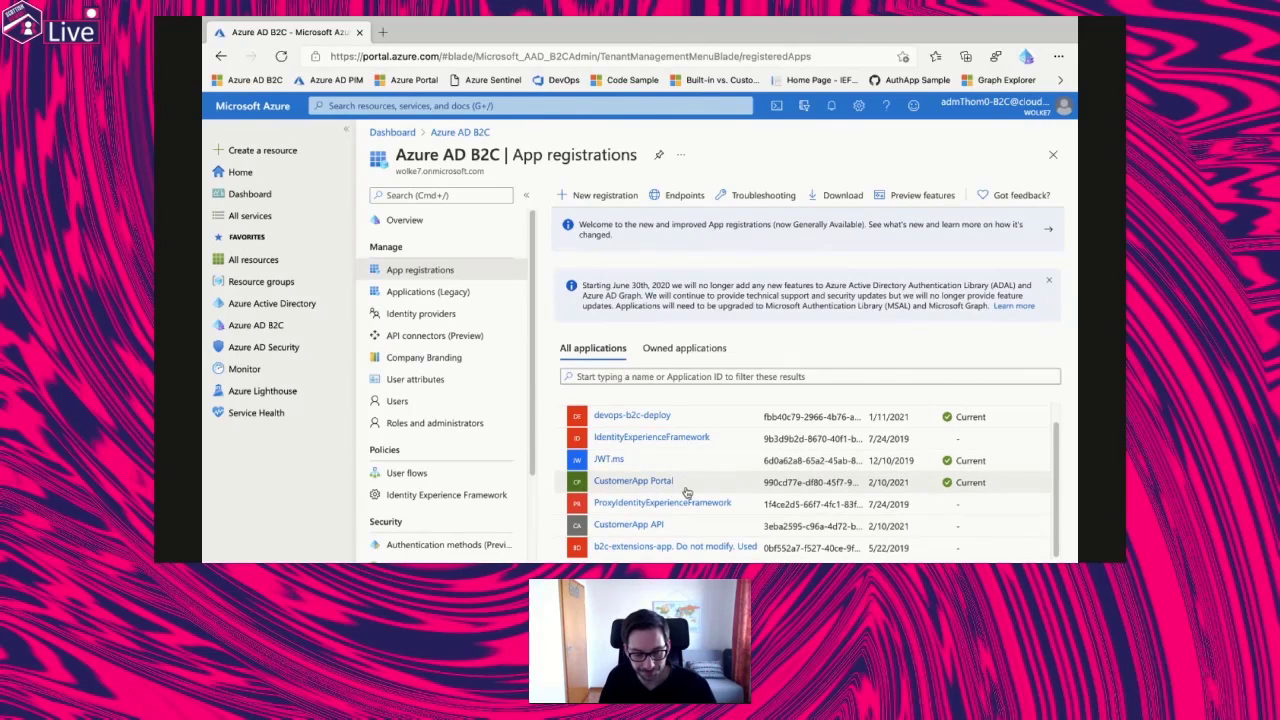
left_click(619, 554)
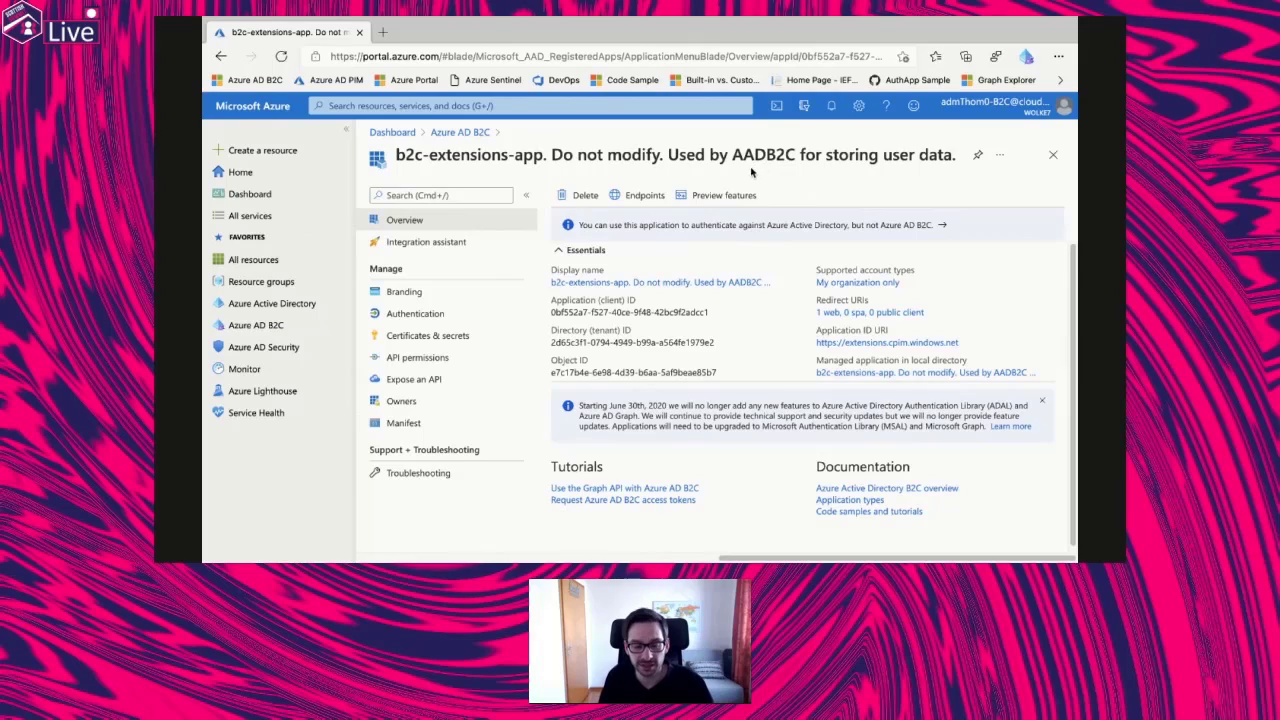
left_click_drag(398, 155, 545, 156)
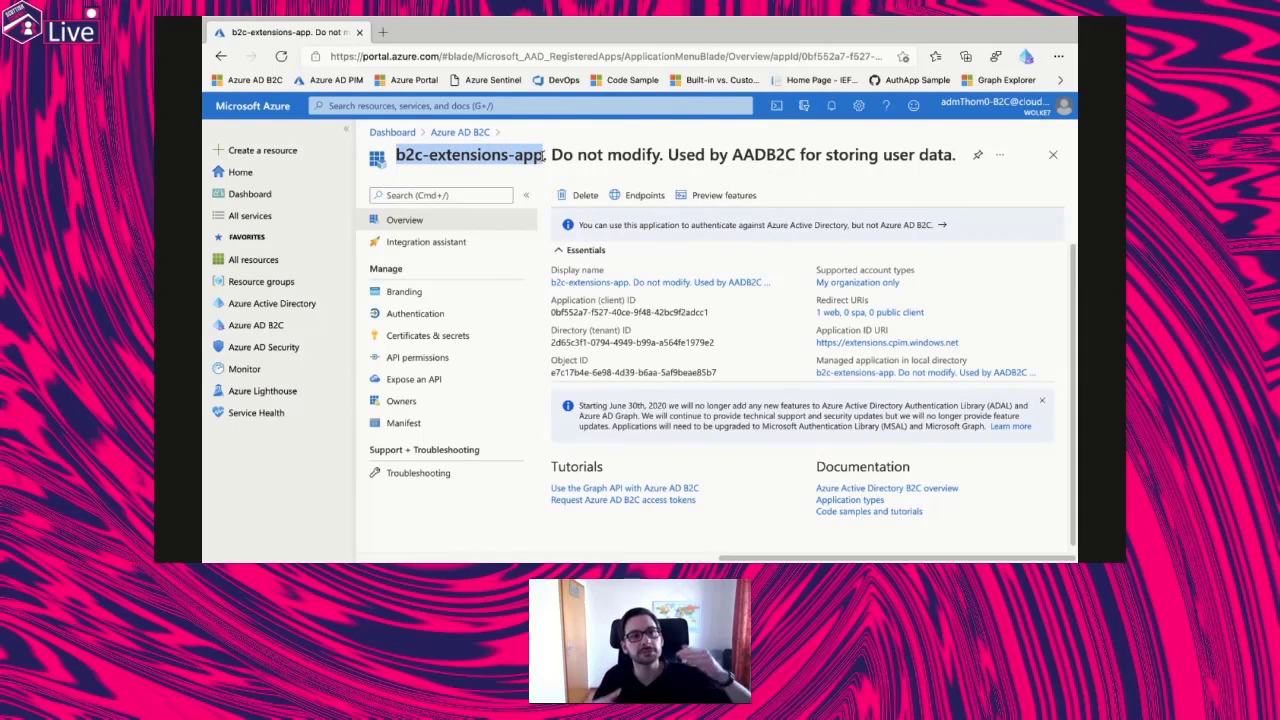
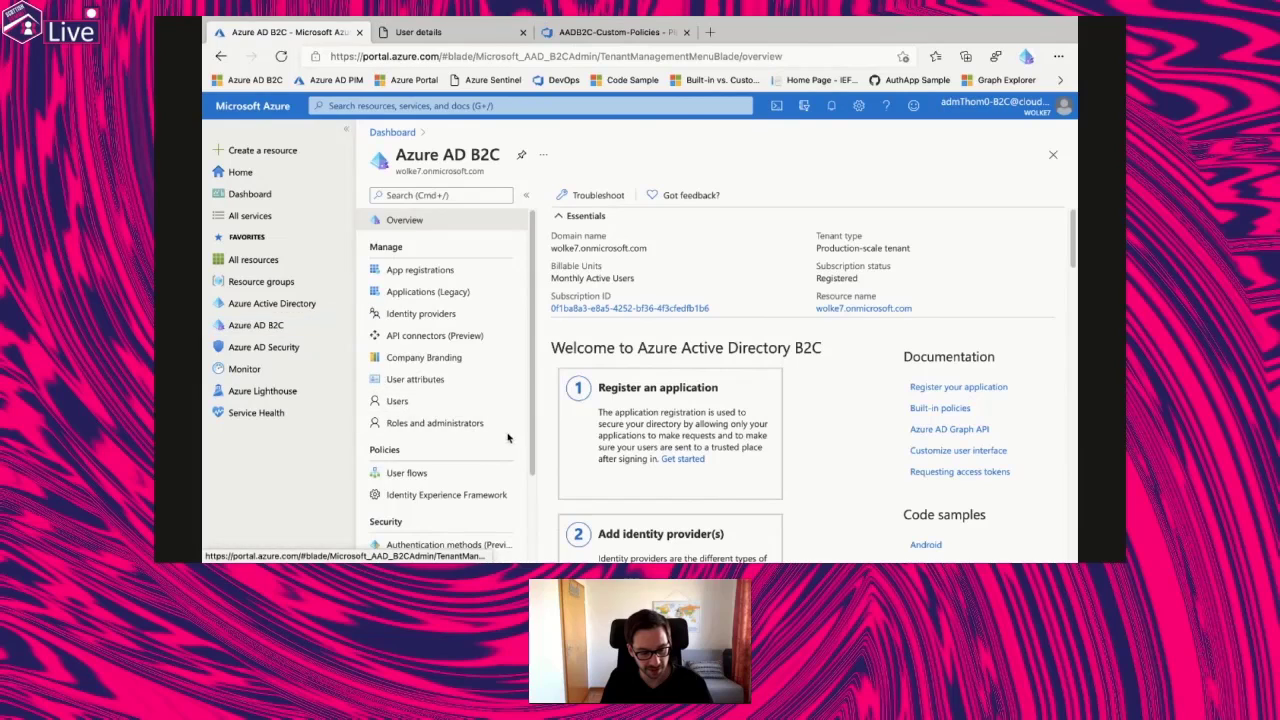
Open the Conditional Access policies of Azure AD B2C and widen the Policy Name column until the full names are readable.
scroll(455, 436, "down", 2)
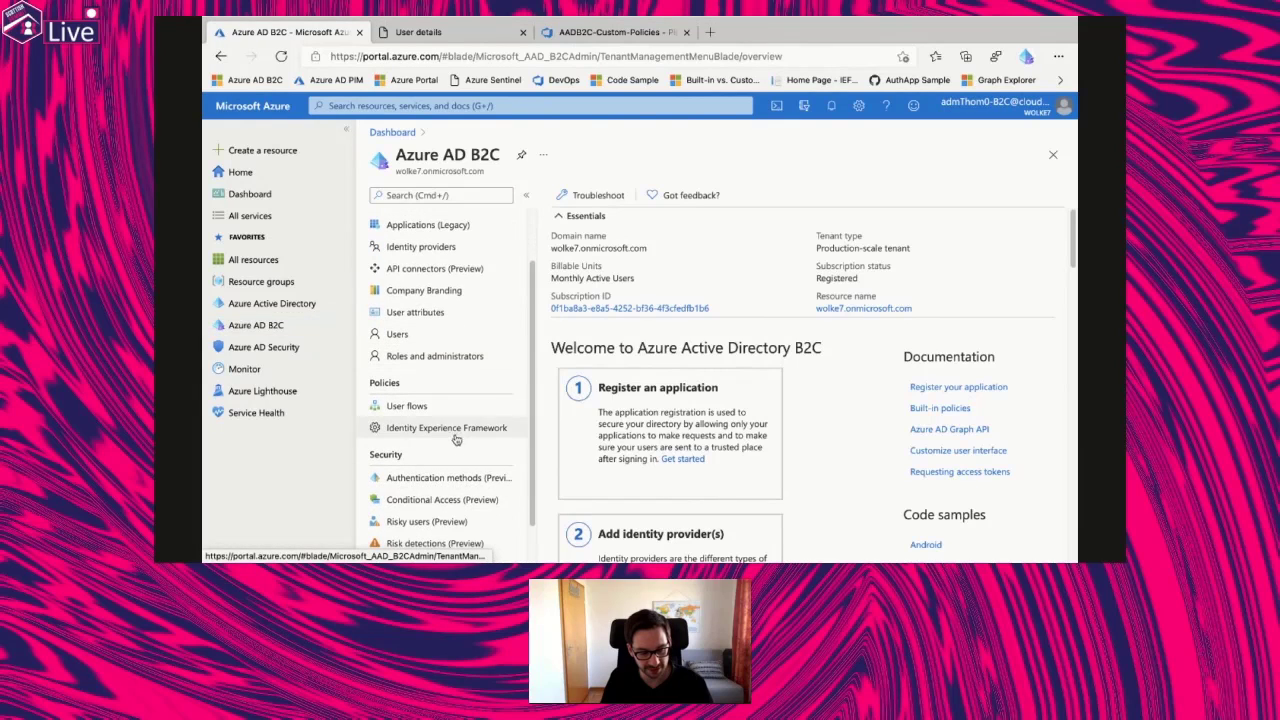
left_click(466, 499)
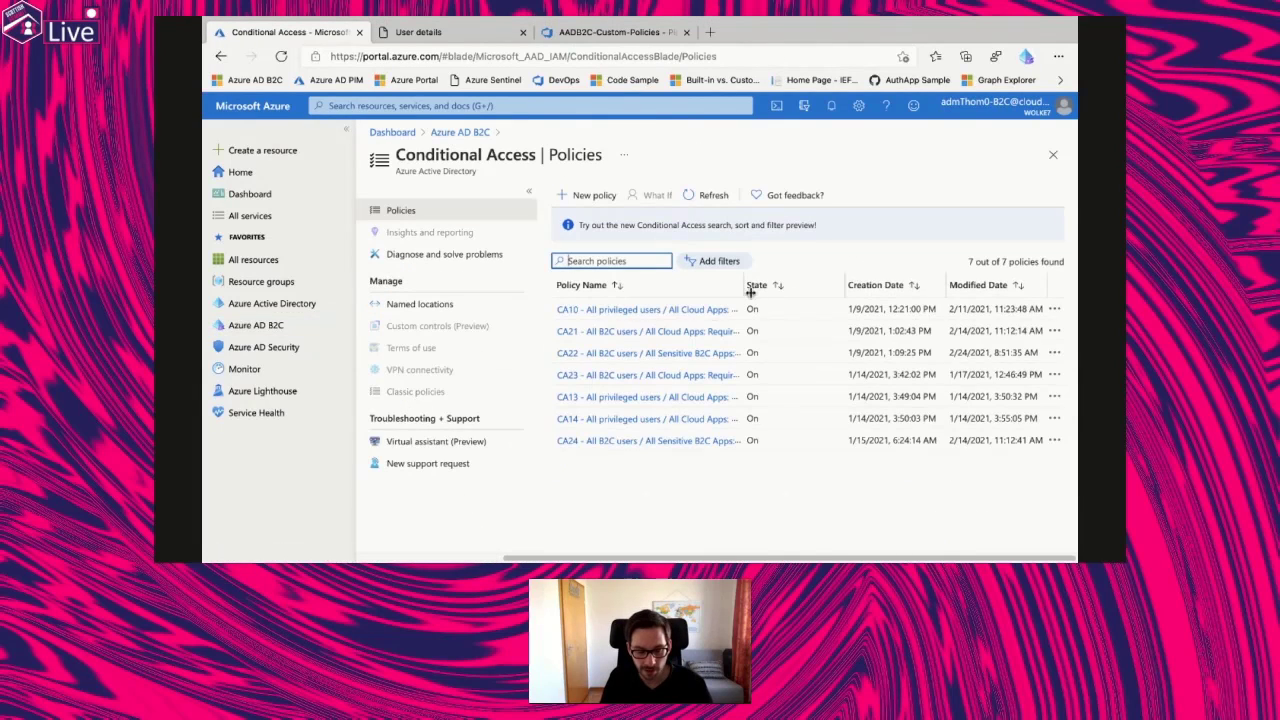
left_click_drag(741, 285, 838, 286)
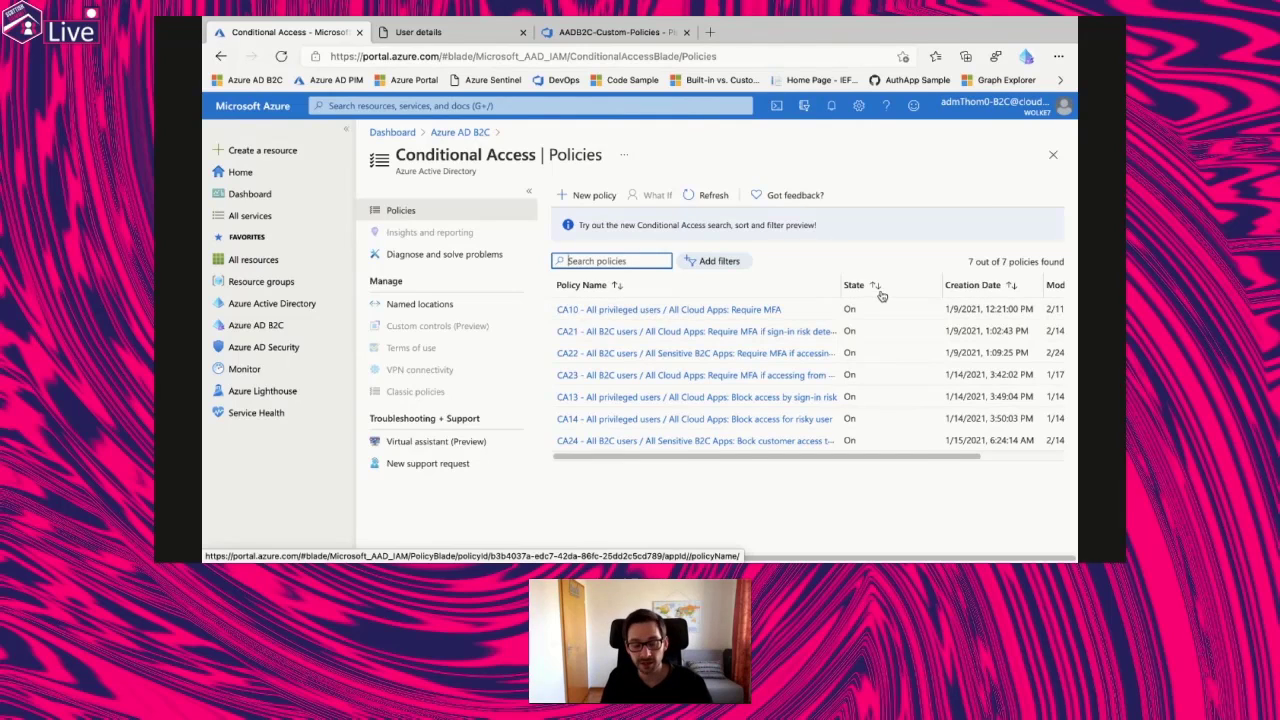
left_click_drag(843, 284, 889, 287)
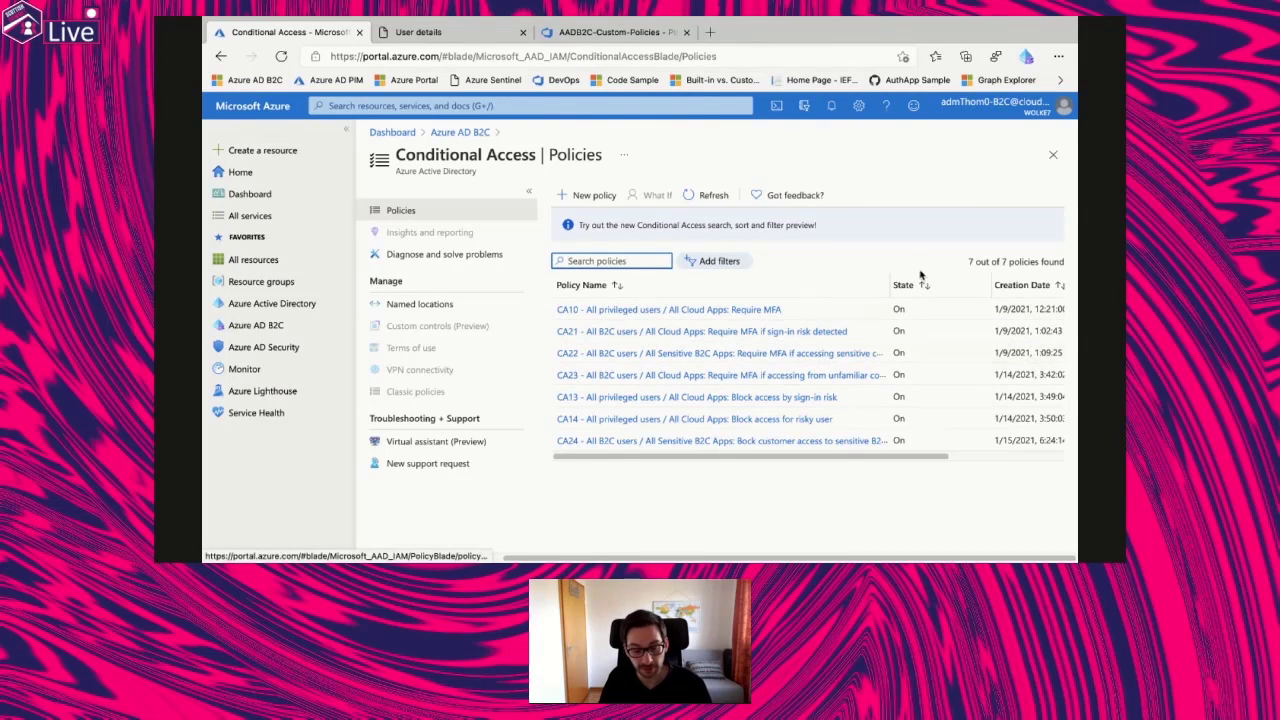
left_click_drag(902, 284, 986, 285)
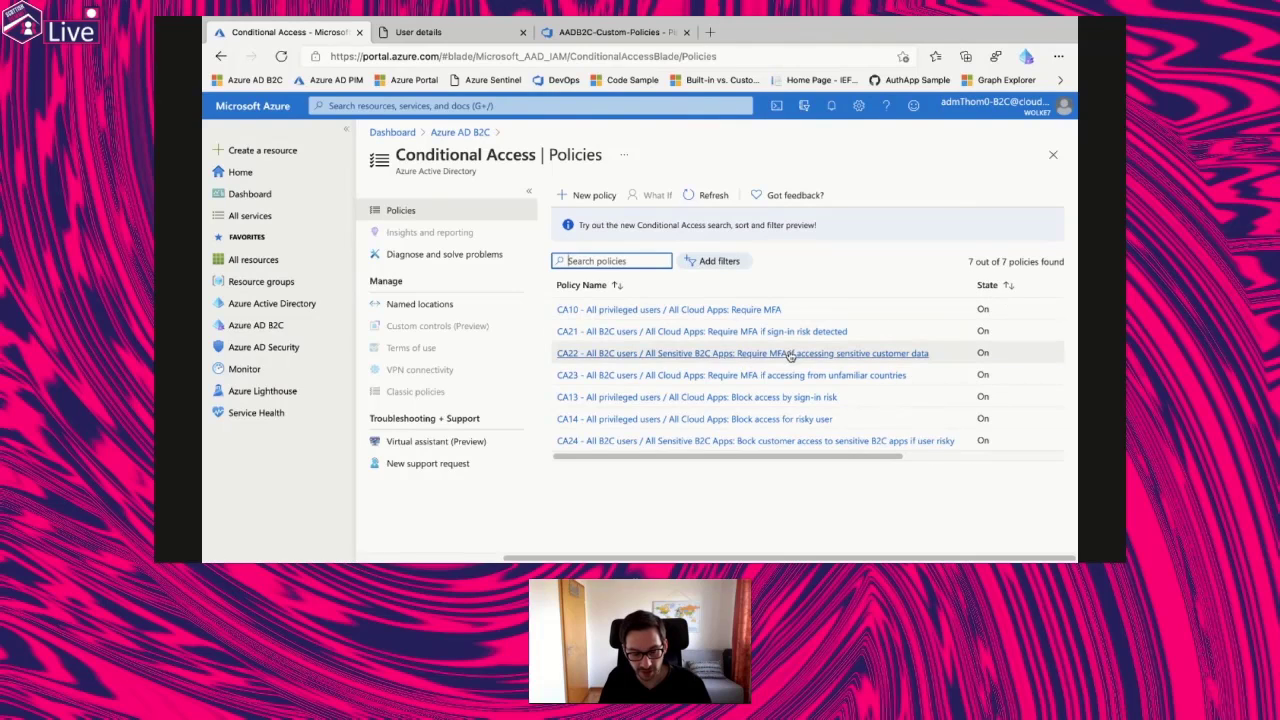
Highlight "MFA if sign-in risk detected" in the CA21 policy name and "unfamiliar countries" in the CA23 policy name.
left_click_drag(880, 331, 817, 331)
triple_click(744, 331)
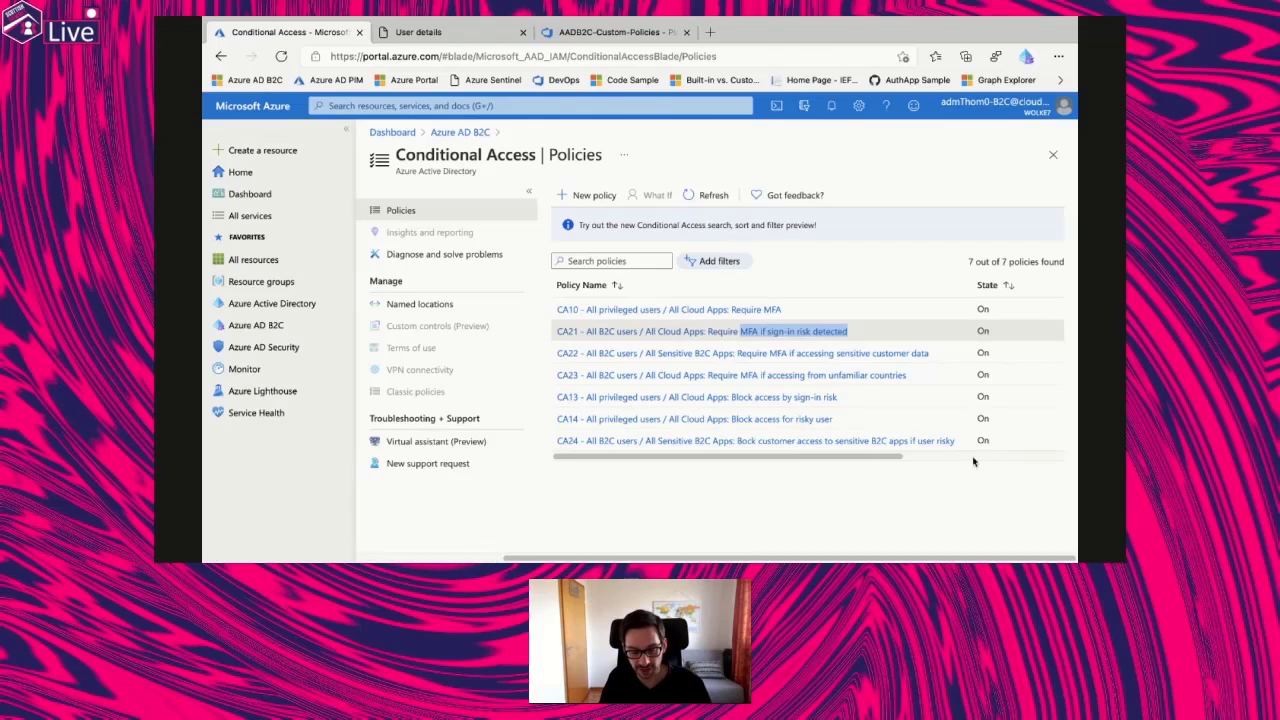
left_click(904, 374)
left_click_drag(904, 376, 818, 376)
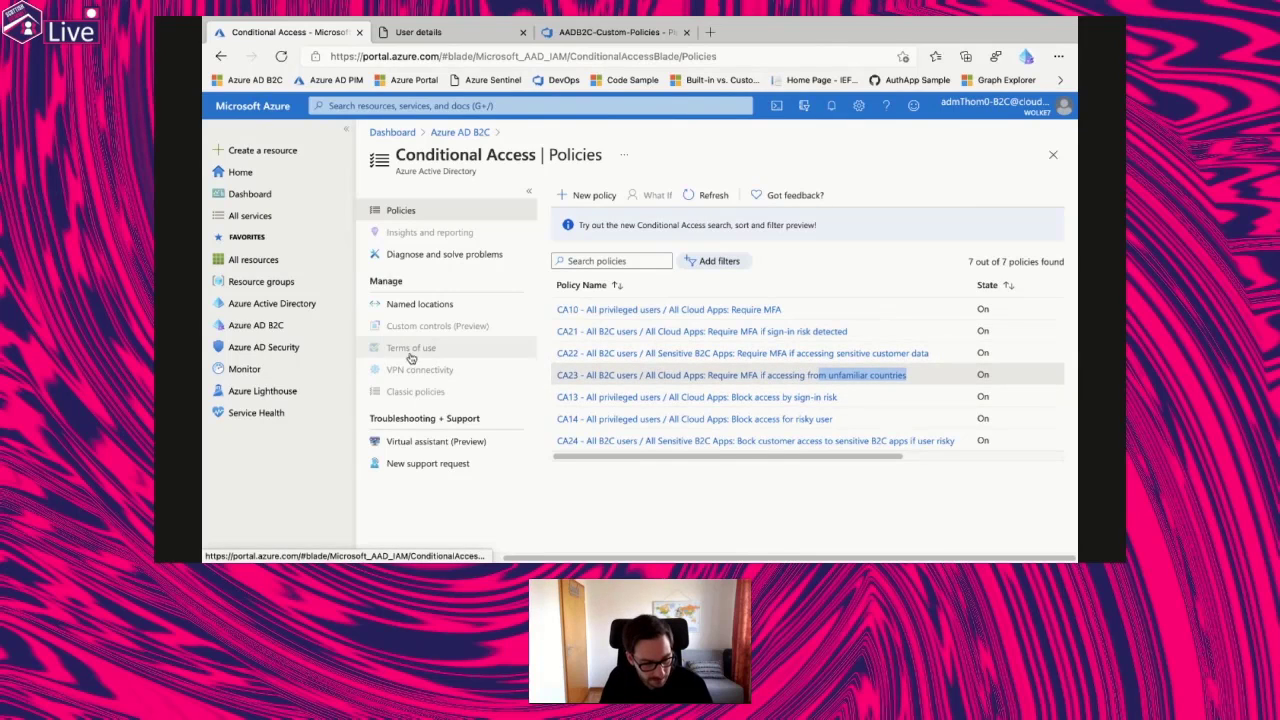
Open the risky users of Azure AD B2C and view the risk history of the Scottish Summit Live user.
left_click(303, 324)
scroll(450, 386, "down", 2)
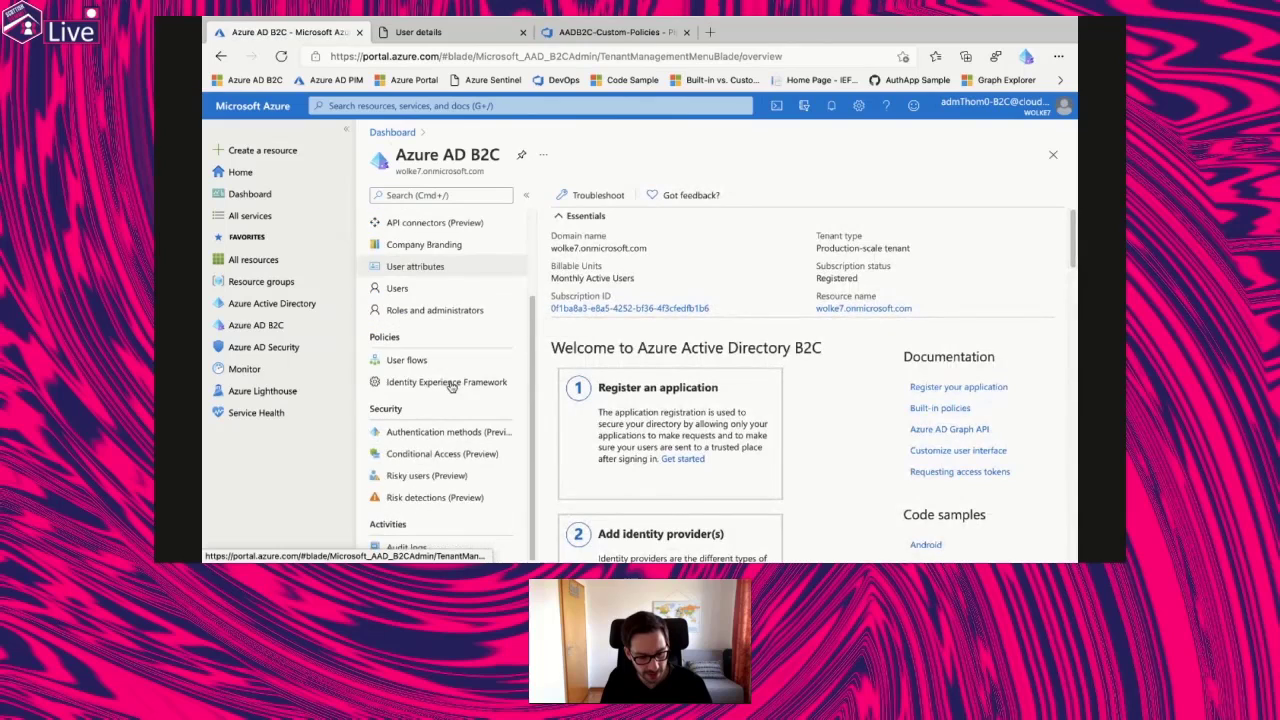
left_click(464, 477)
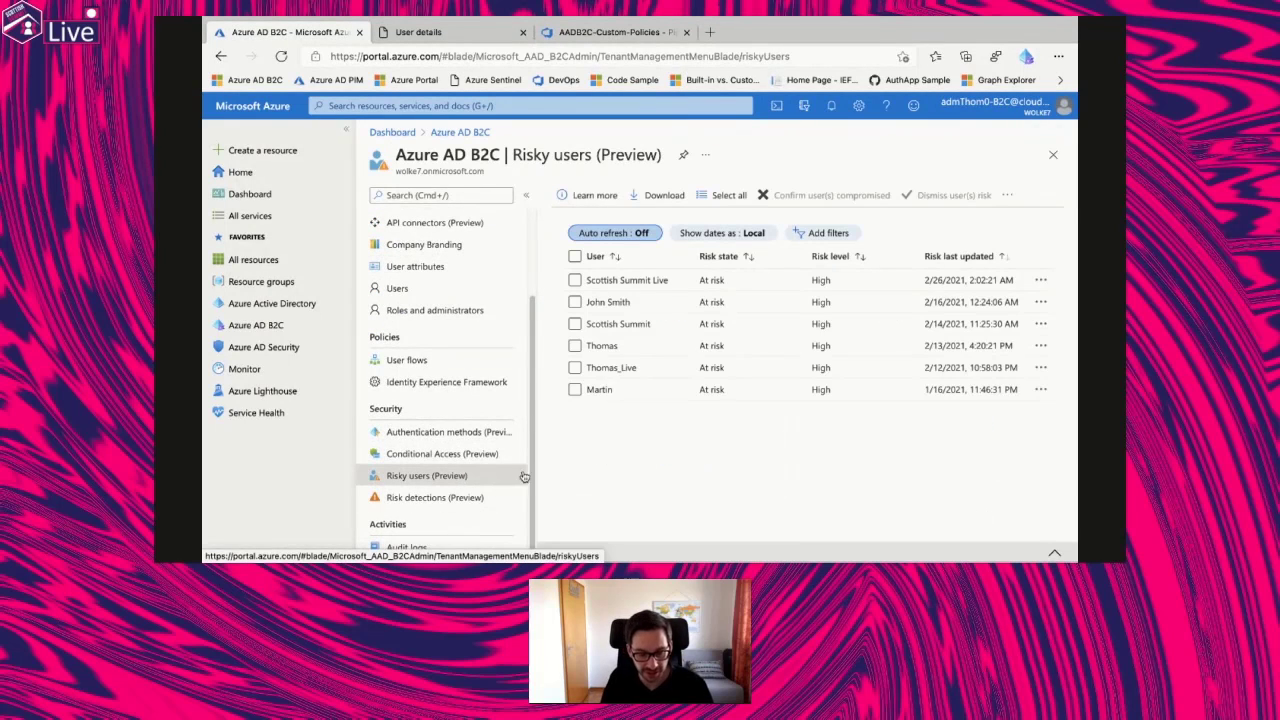
left_click(688, 282)
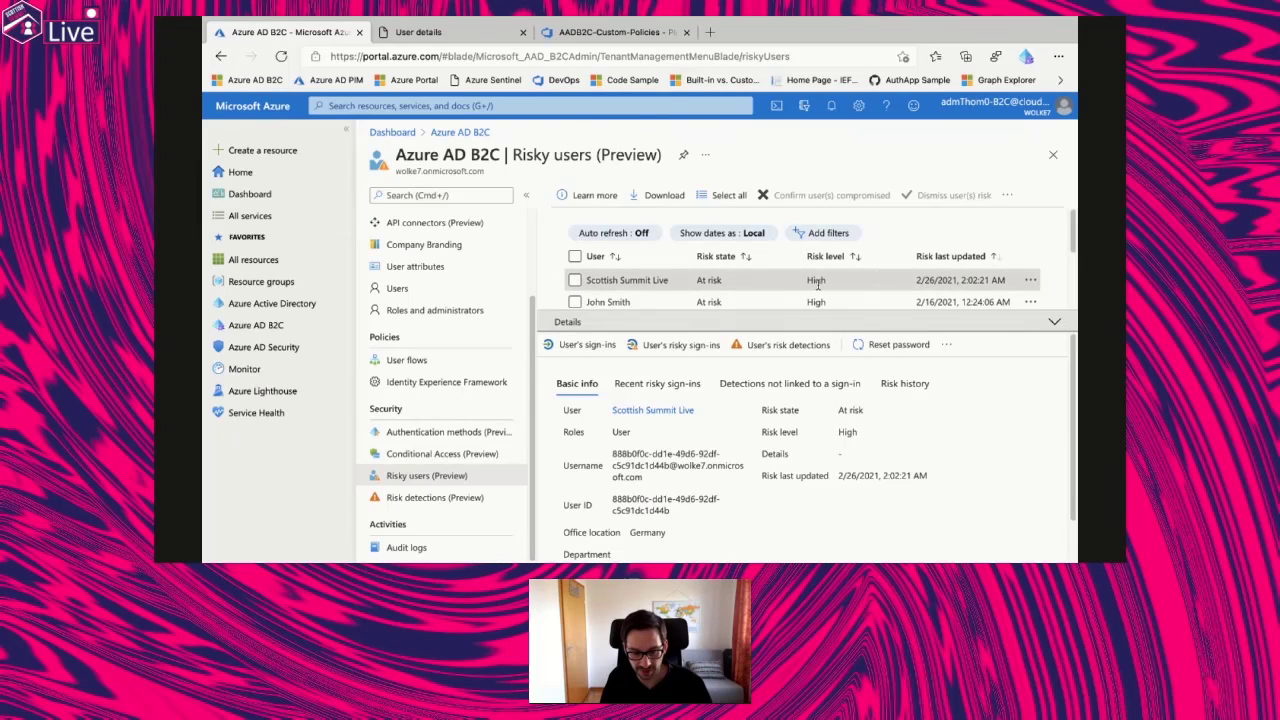
left_click(905, 386)
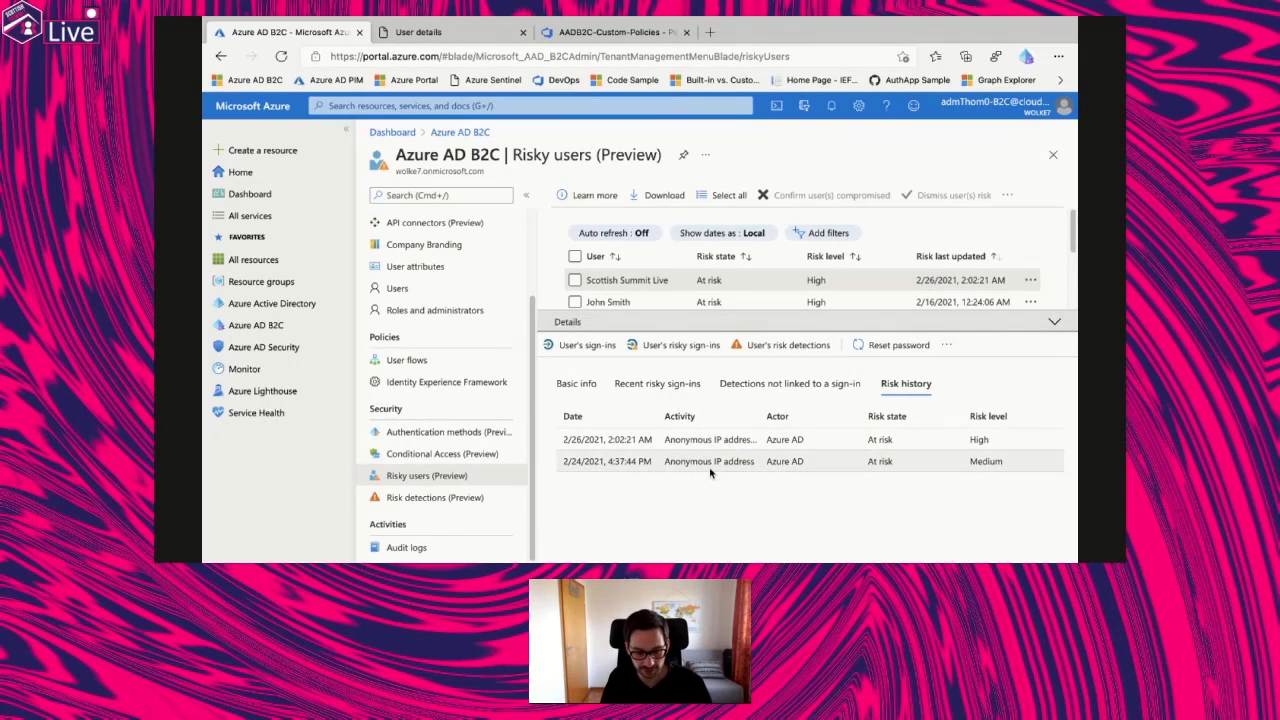
Open the risk detections, highlight the Password spray detection type and view the details of the Anonymous IP address detection from 4:31:01 PM.
left_click(474, 497)
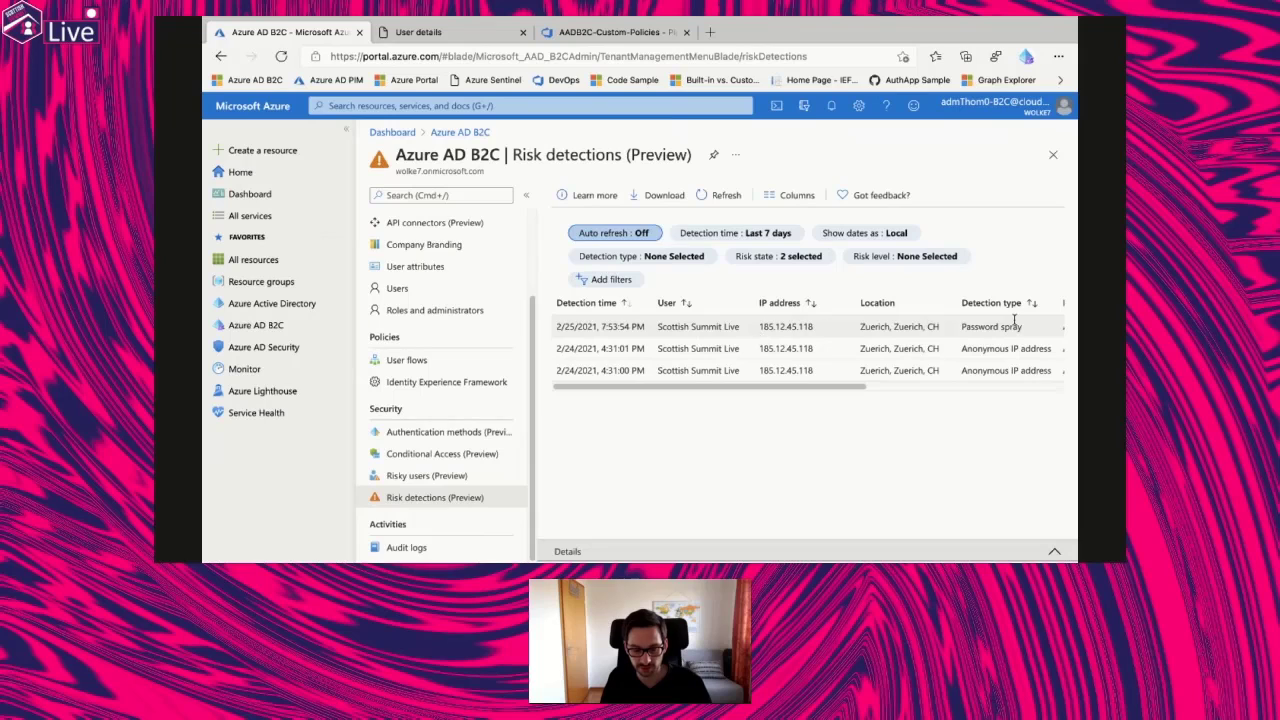
left_click_drag(1037, 328, 965, 322)
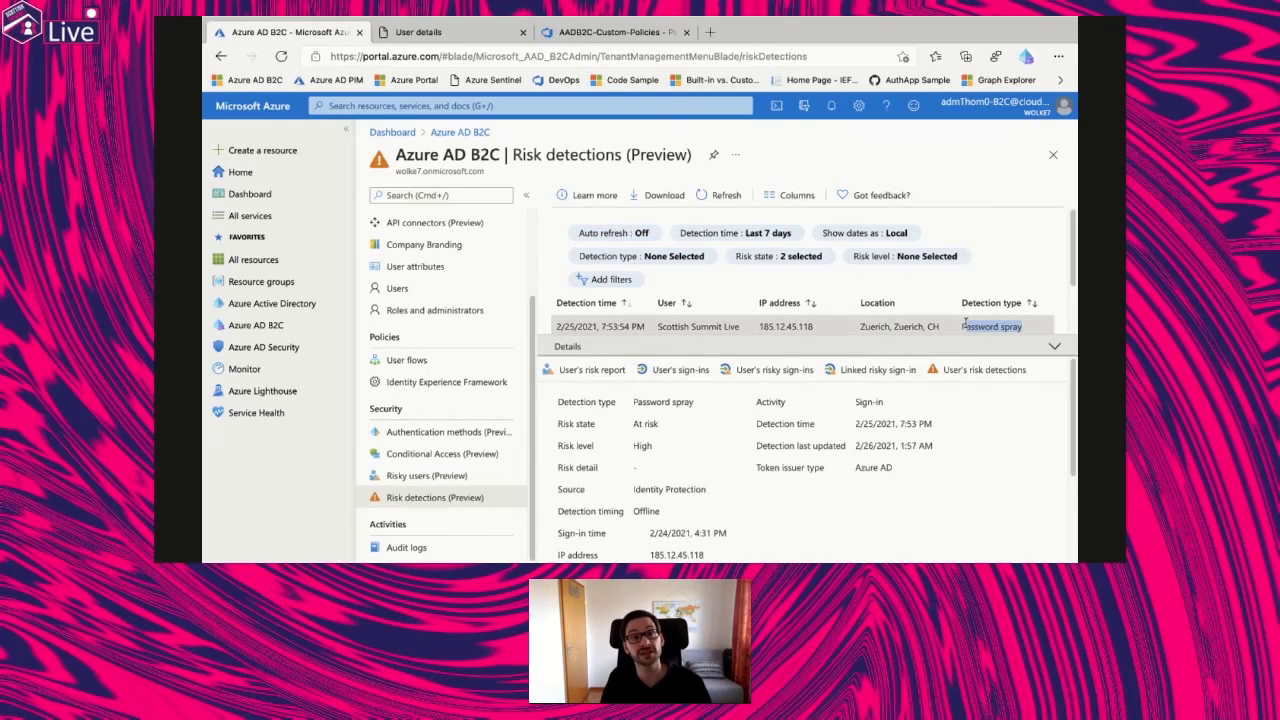
scroll(880, 320, "down", 2)
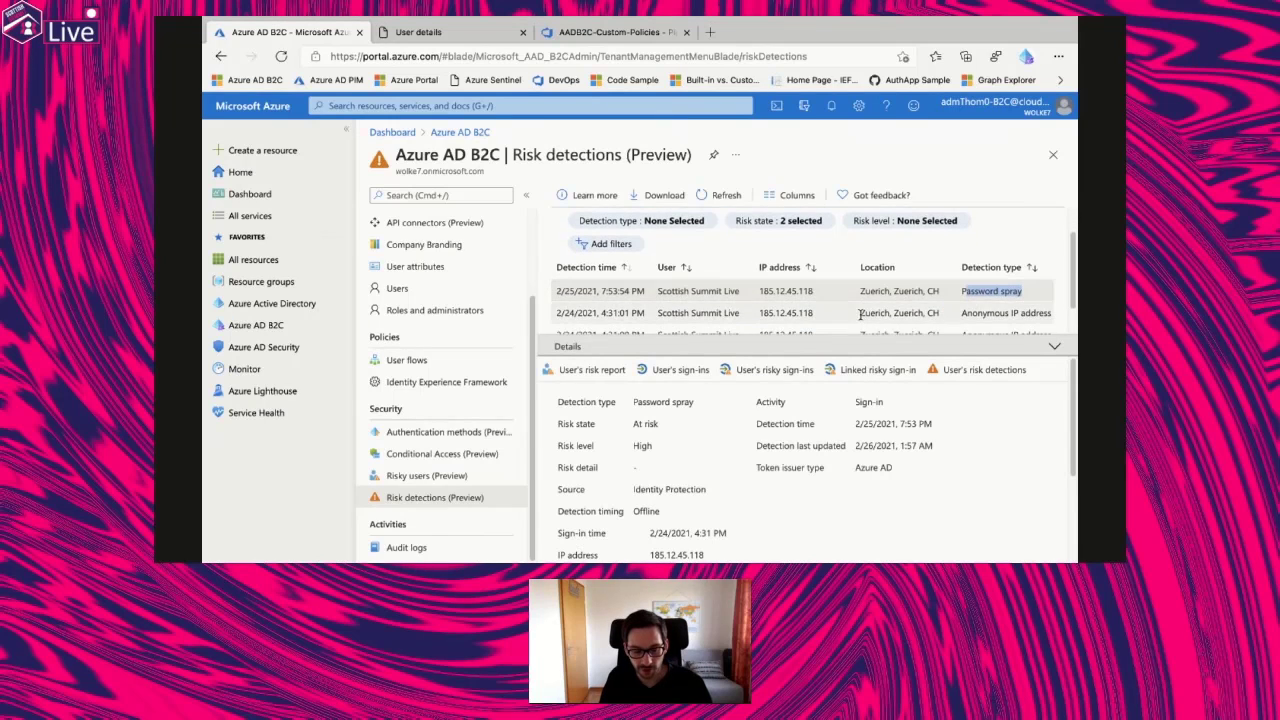
left_click(717, 318)
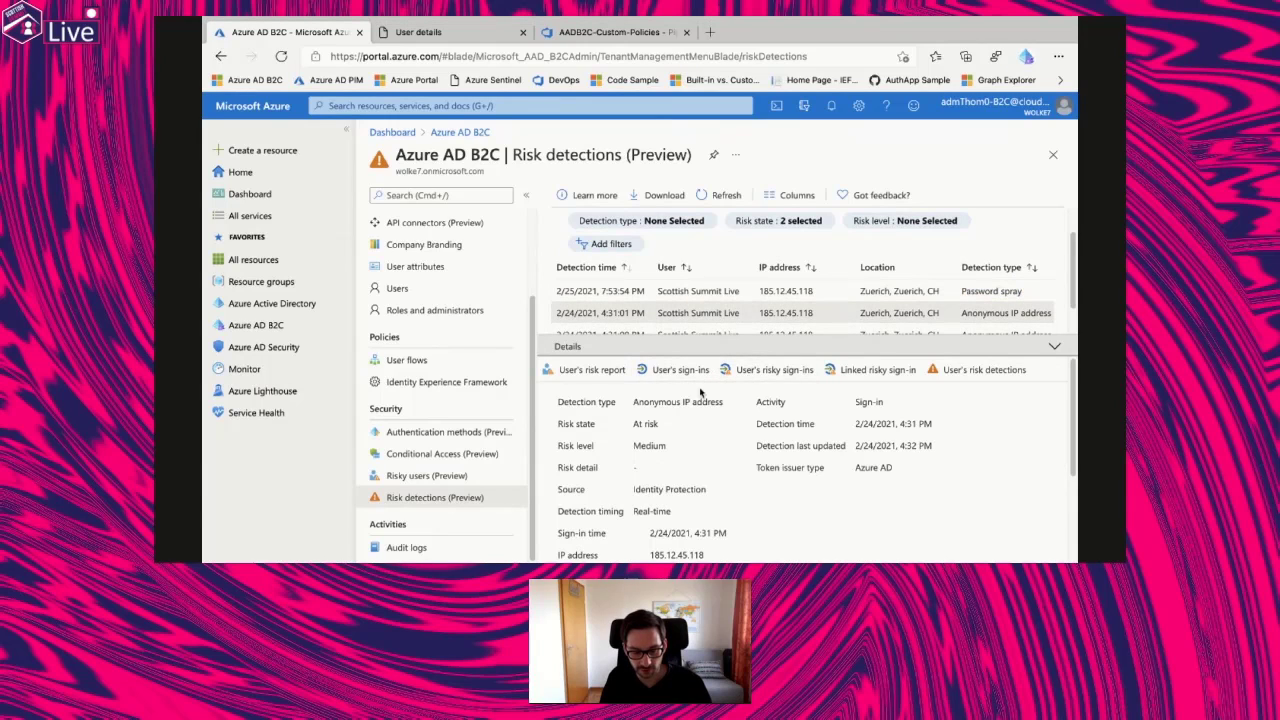
Open the user's risky sign-ins, view the listed sign-in's basic info and highlight its application, CPIM PowerShell Client.
left_click(767, 374)
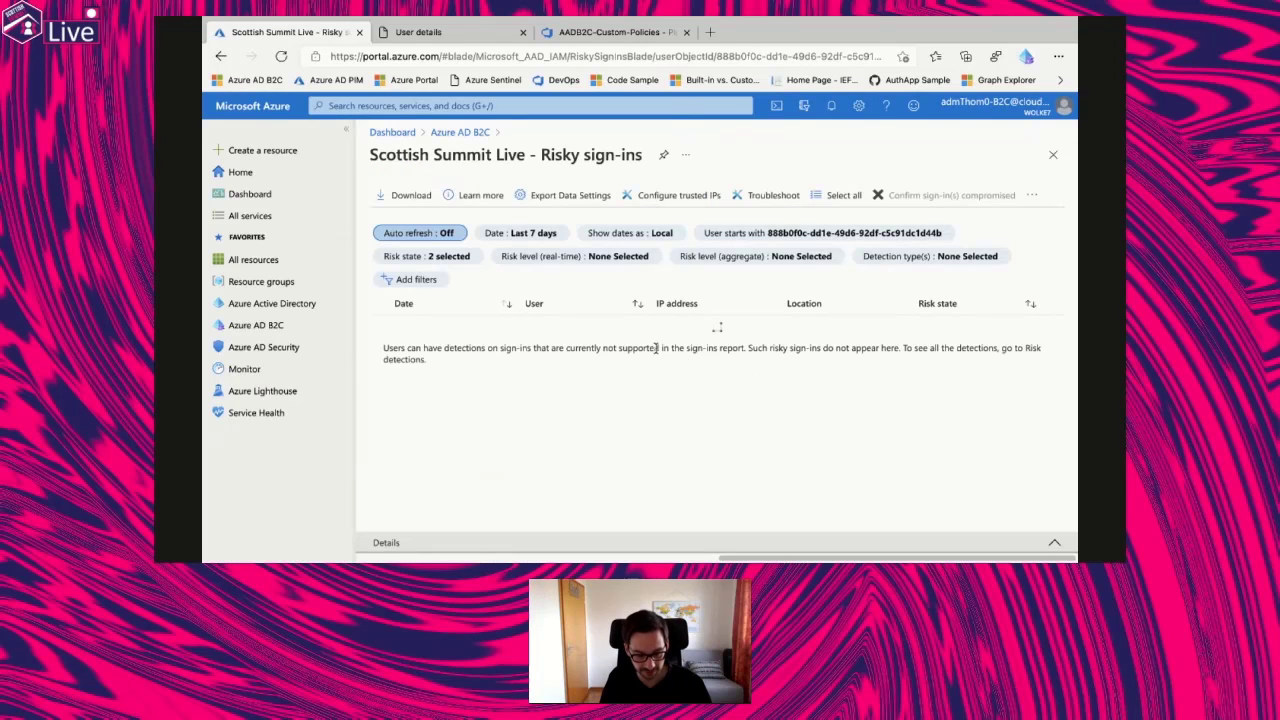
left_click(603, 333)
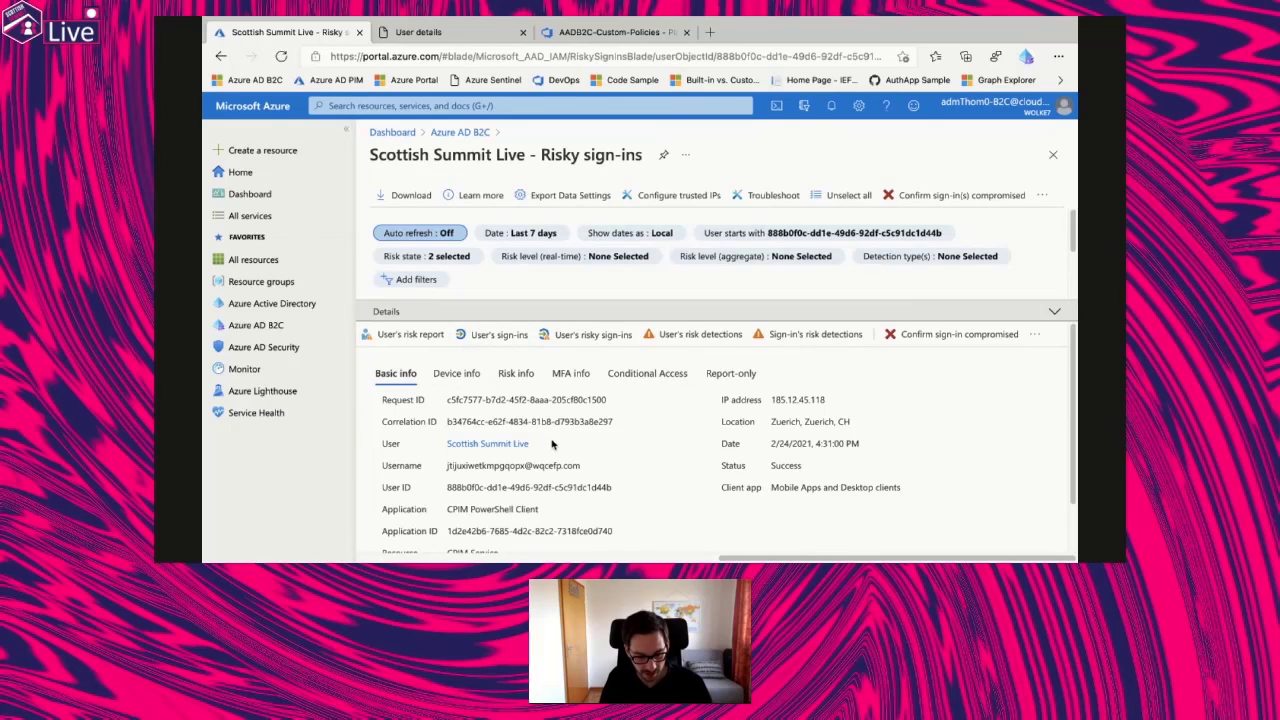
left_click_drag(546, 514, 462, 509)
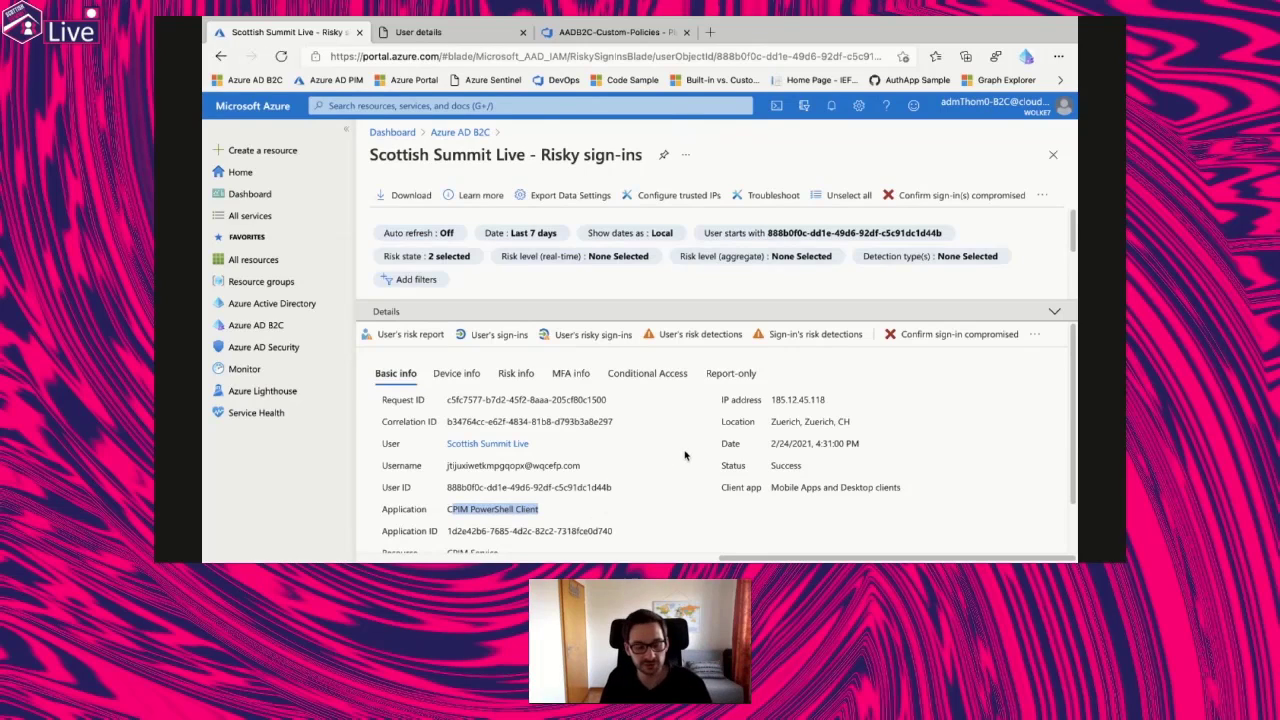
left_click(574, 516)
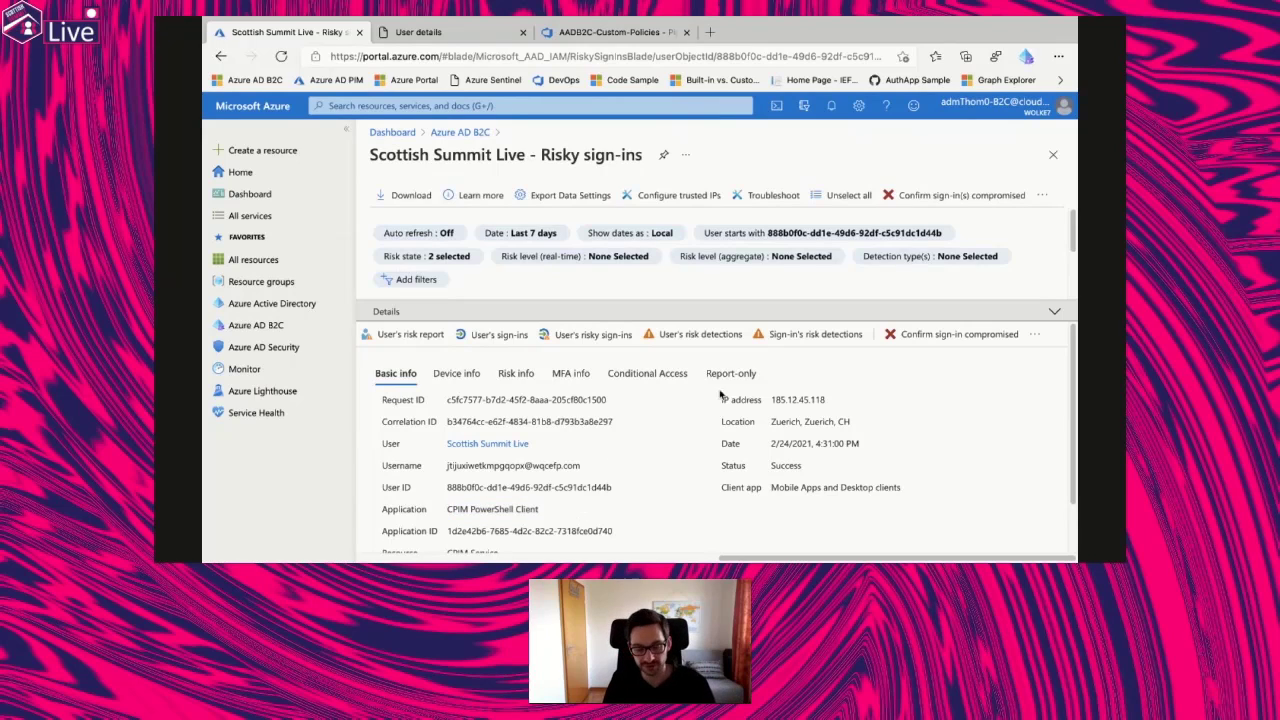
Check the Conditional Access result of the risky sign-in, then copy the user ID from its basic info.
left_click(677, 383)
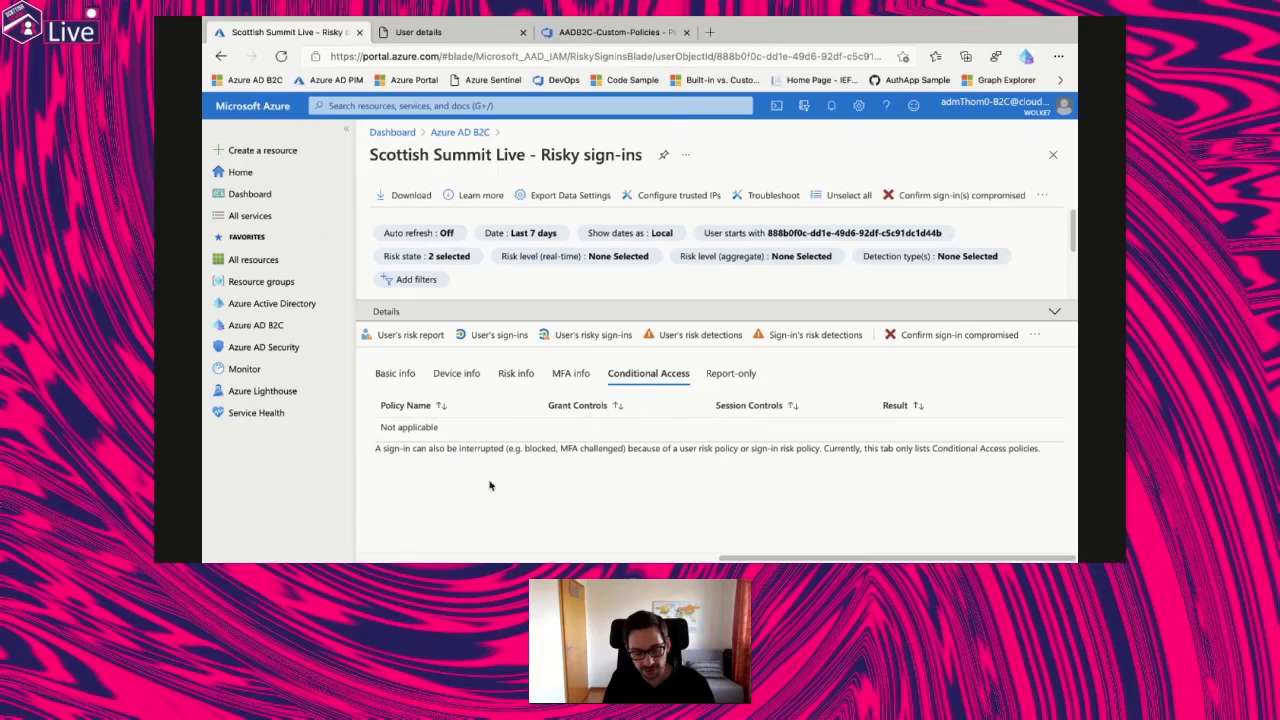
left_click_drag(381, 428, 441, 431)
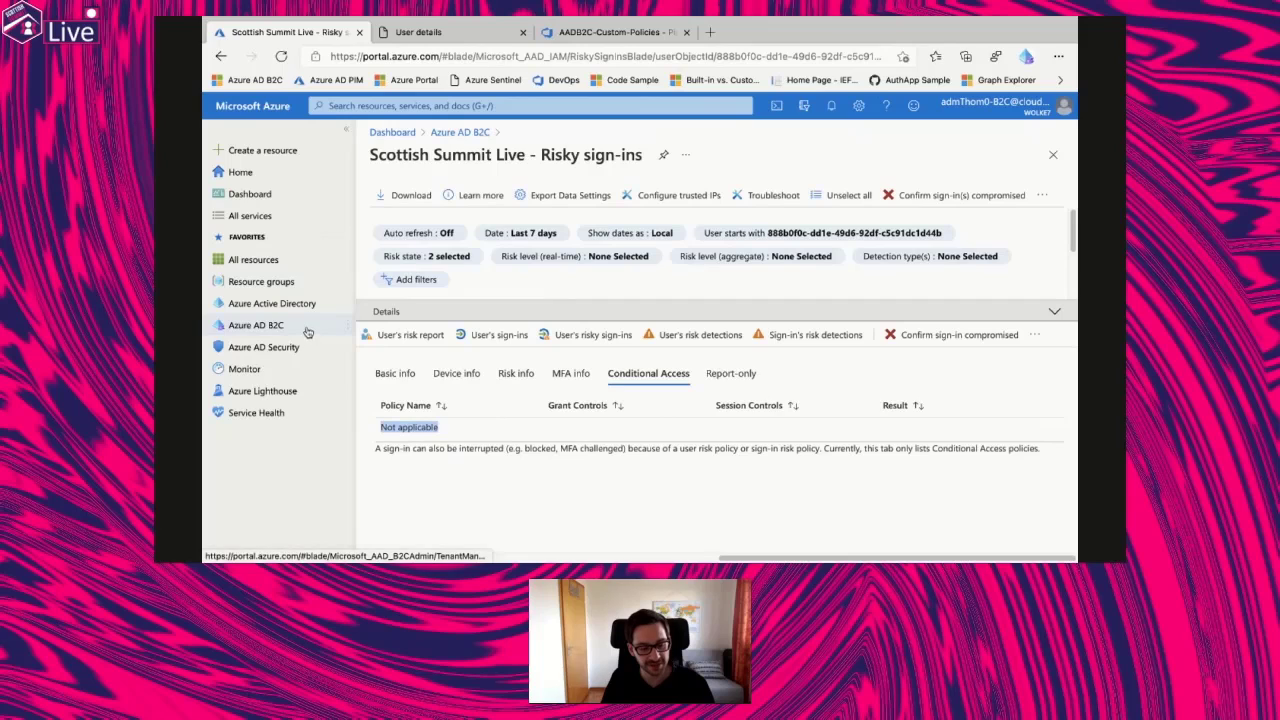
left_click(395, 374)
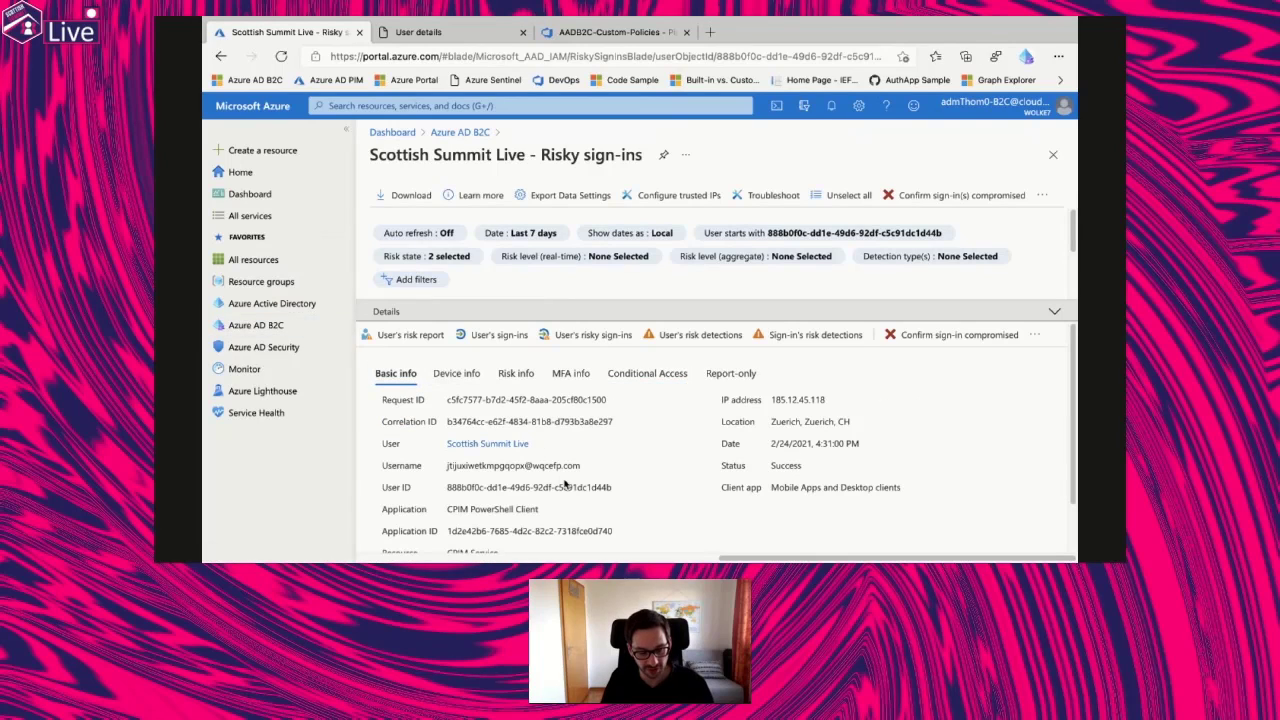
left_click_drag(617, 491, 431, 493)
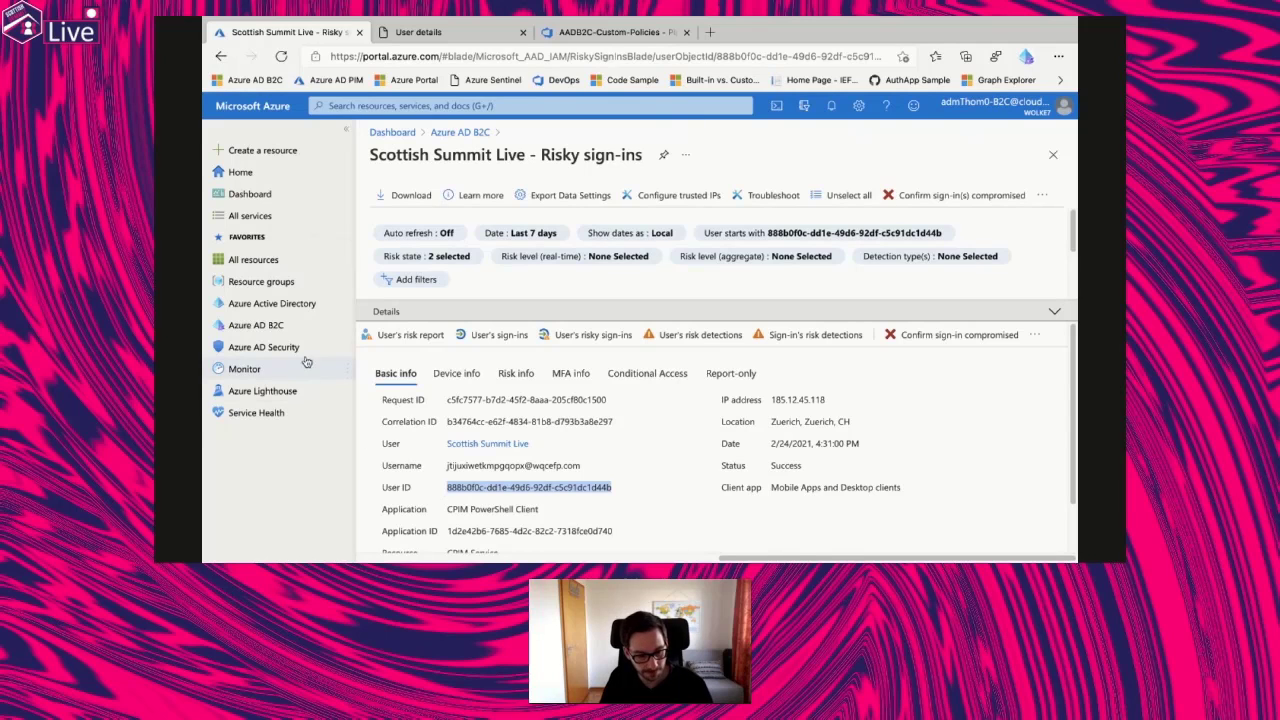
Filter the Azure AD B2C audit logs by the copied user ID as target, without leading spaces, for the last 7 days.
left_click(258, 325)
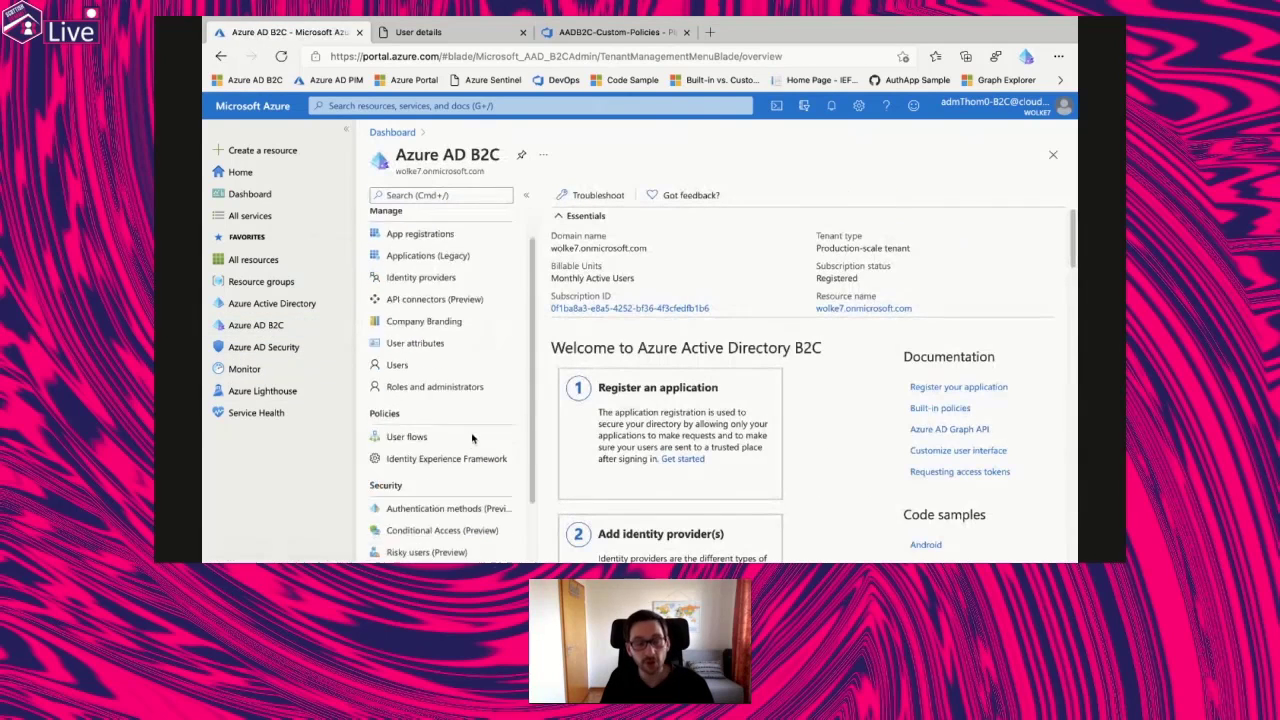
scroll(445, 500, "down", 3)
left_click(441, 549)
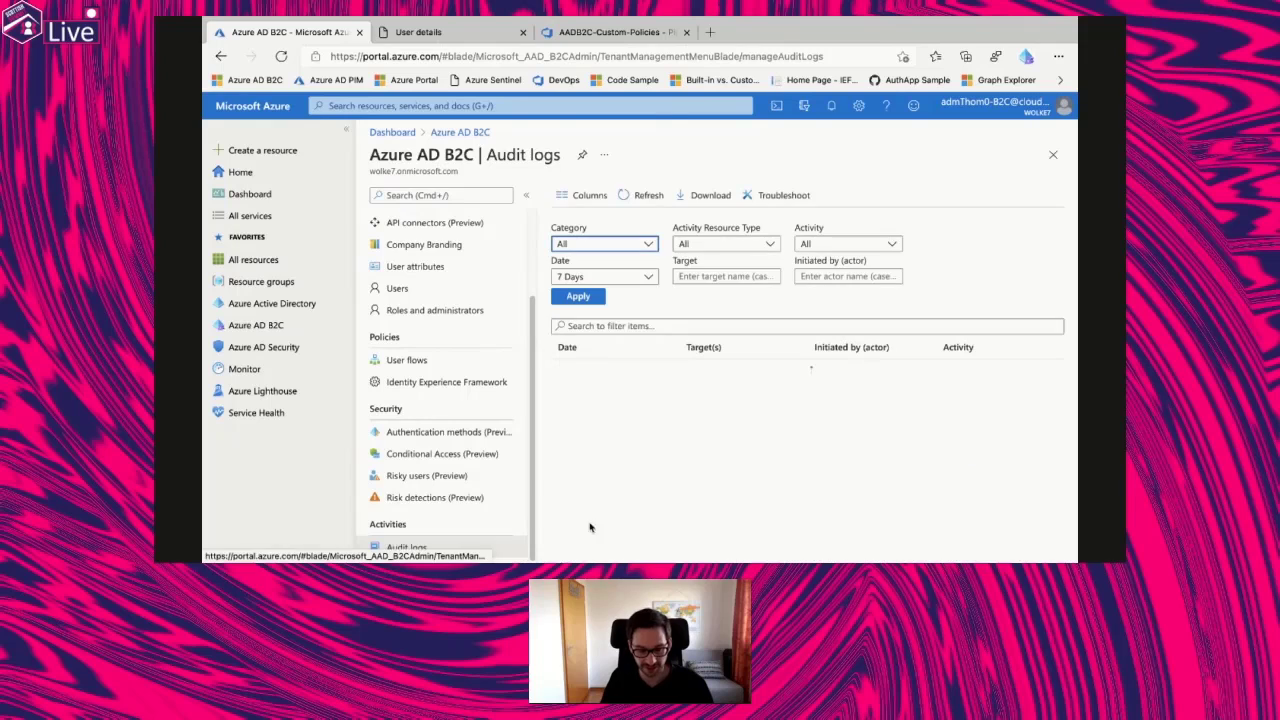
left_click(725, 278)
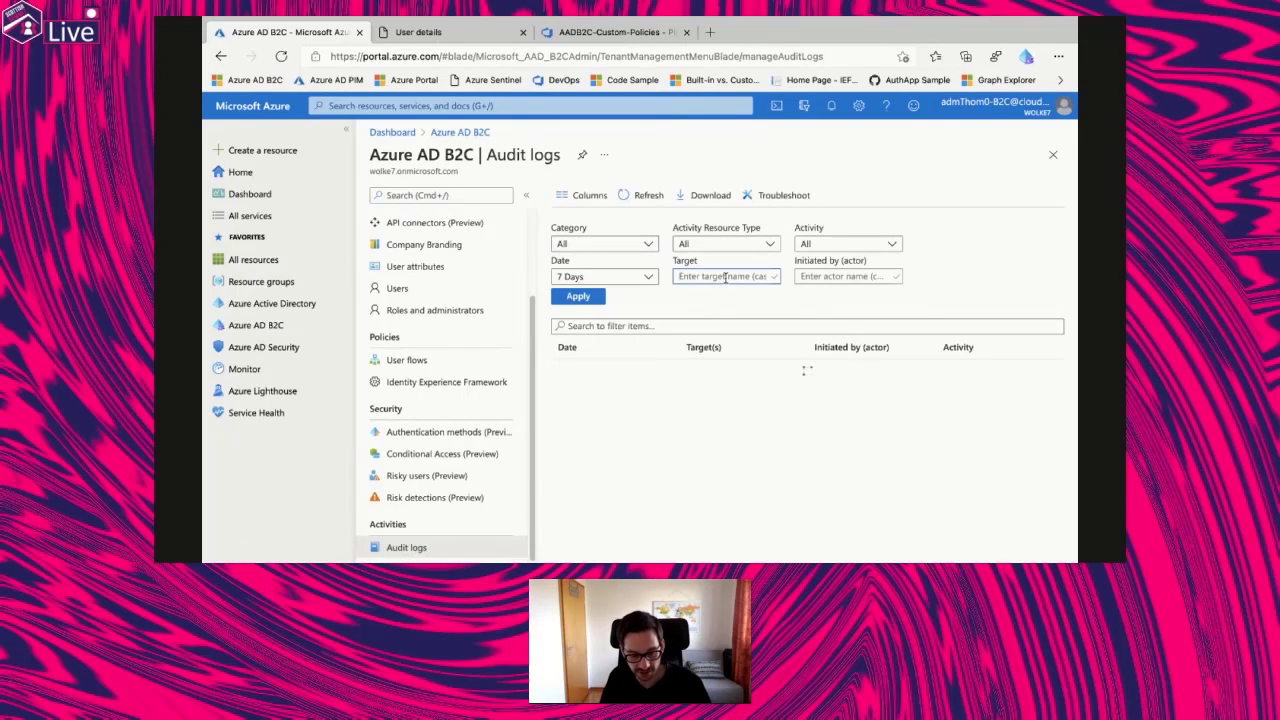
key("ctrl+v")
left_click_drag(691, 279, 660, 280)
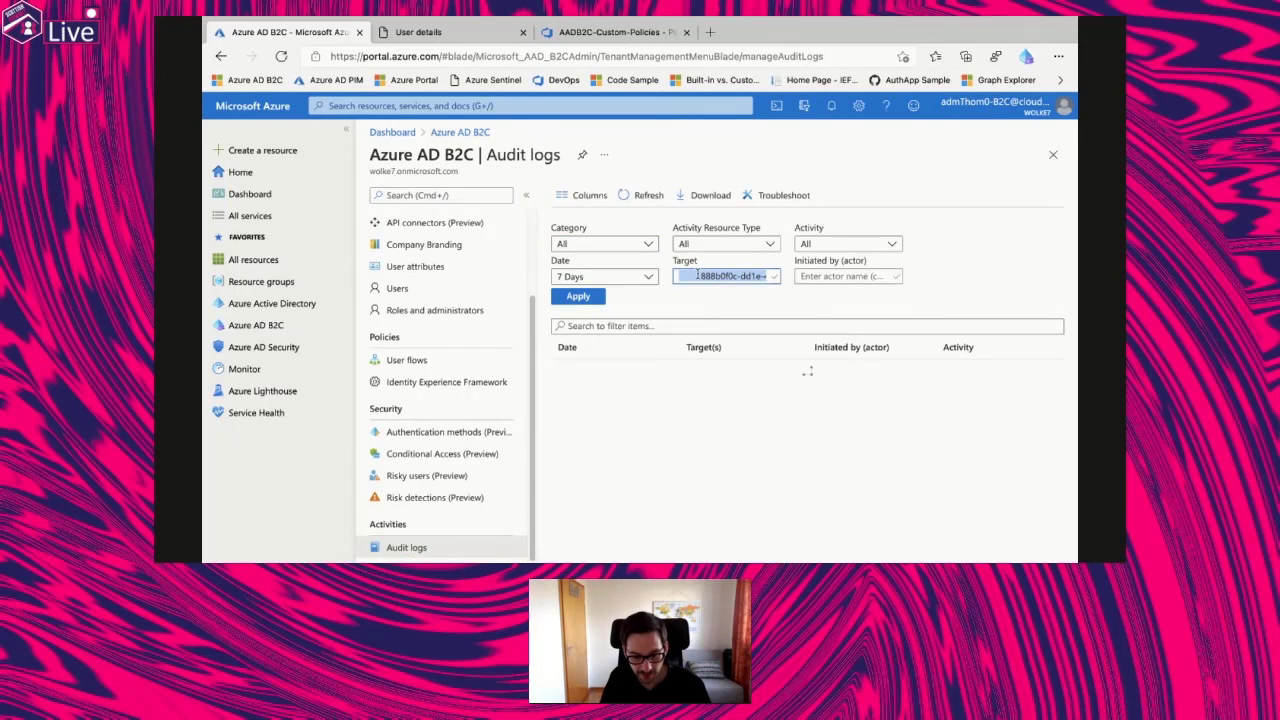
left_click(643, 277)
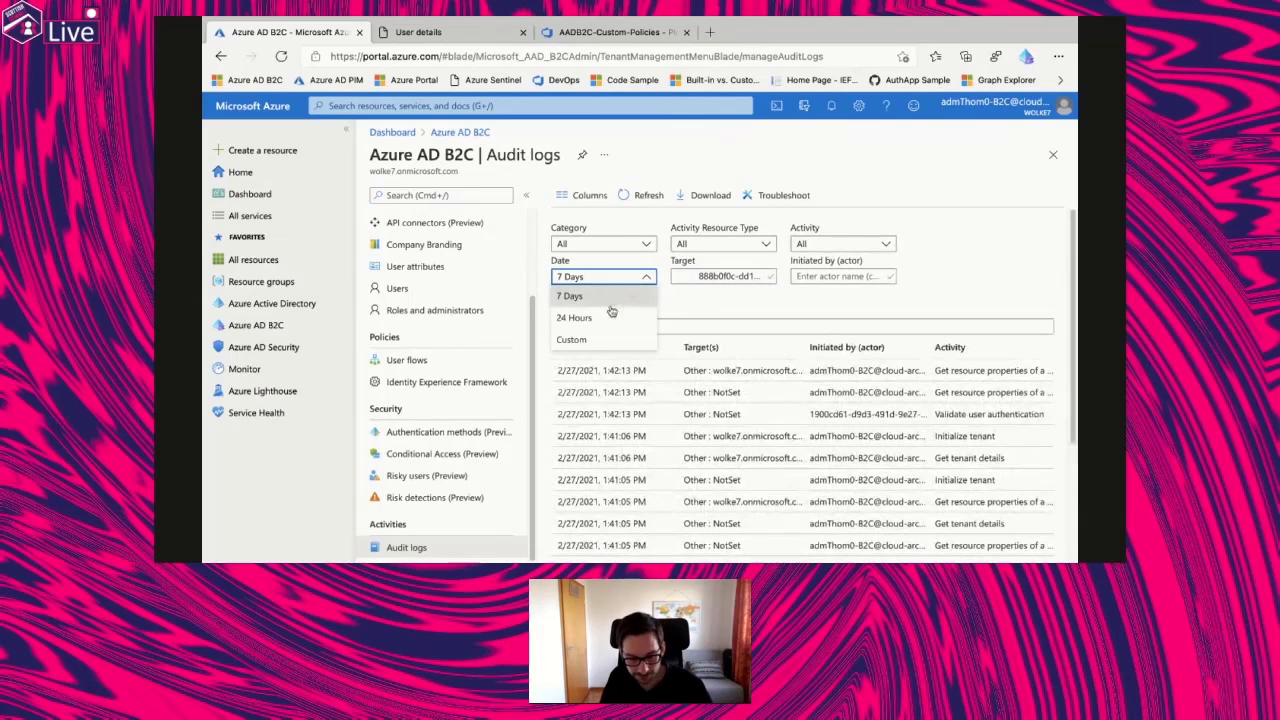
left_click(600, 296)
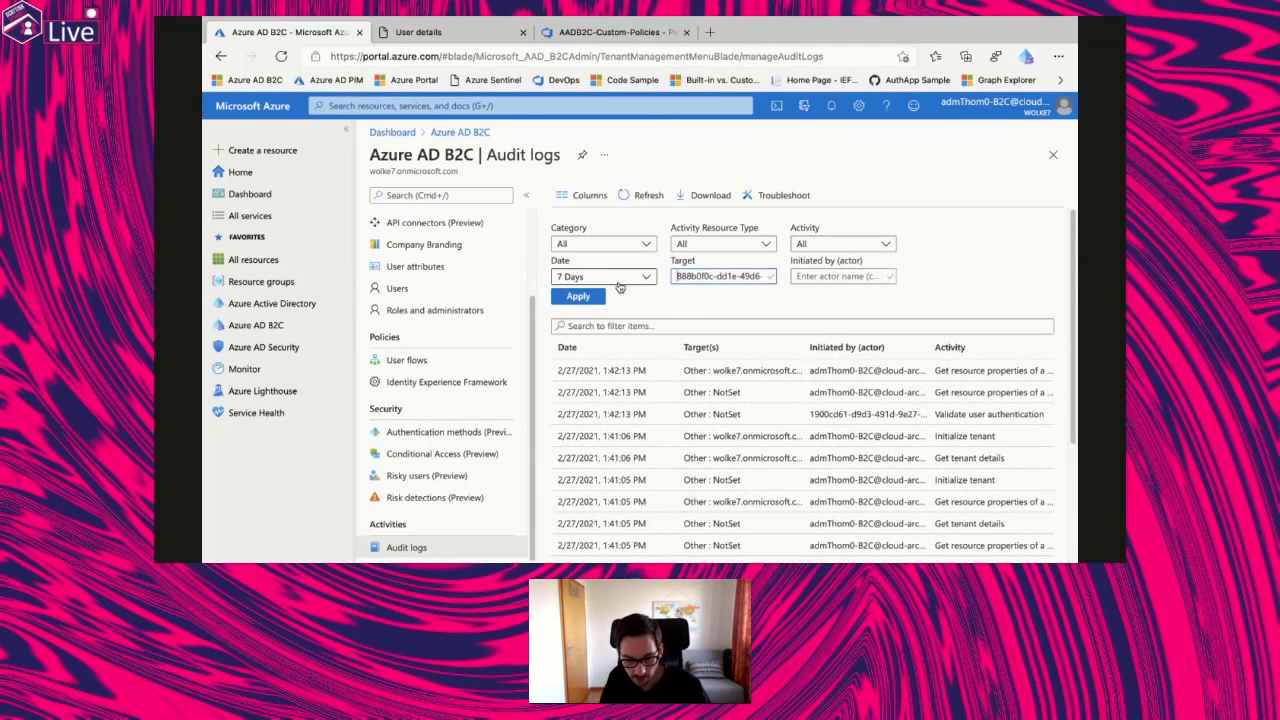
left_click(580, 296)
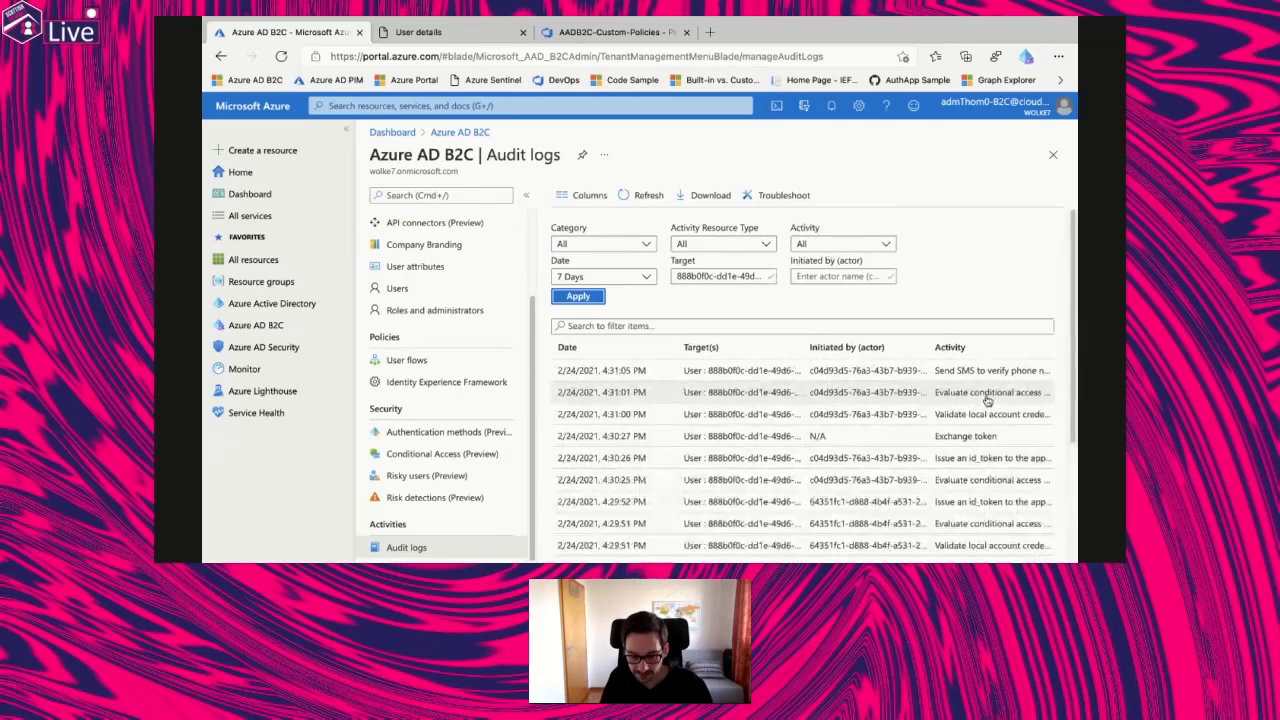
Load the older audit log entries and examine the details of the 2/24/2021 8:49:37 AM conditional access evaluation, down to its applied policies.
scroll(1000, 420, "down", 1)
scroll(1027, 440, "down", 4)
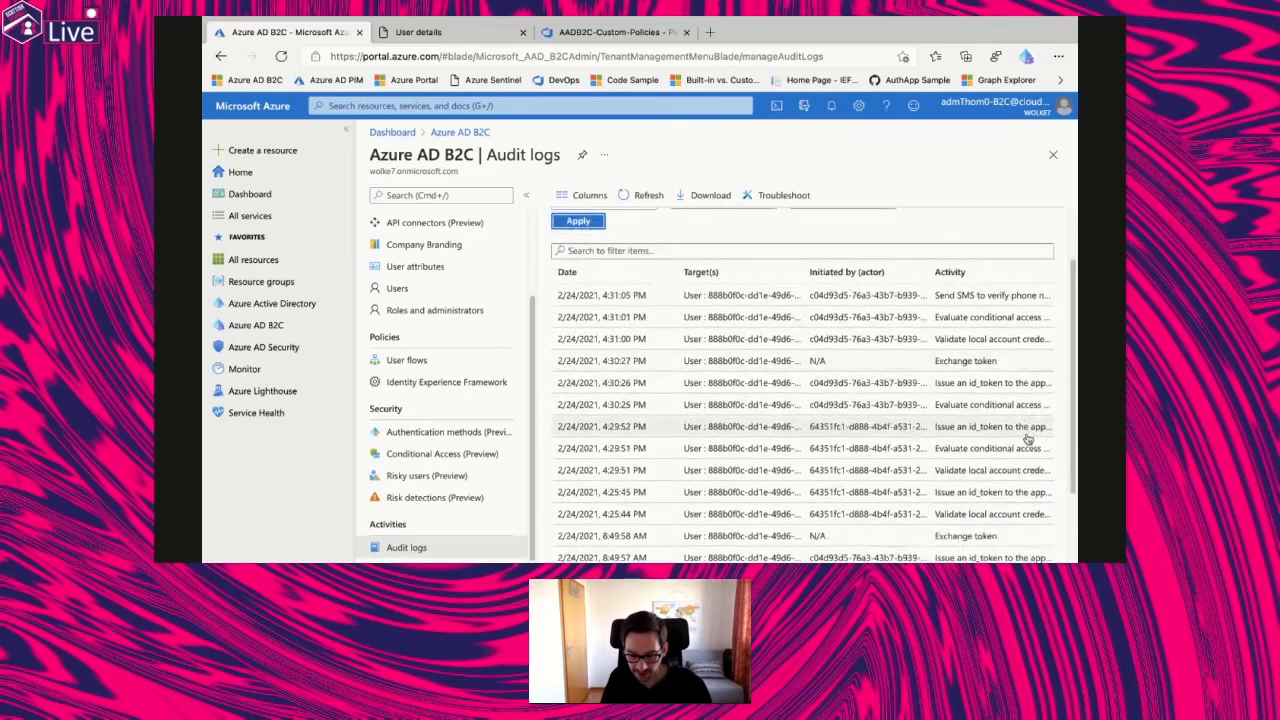
left_click(801, 526)
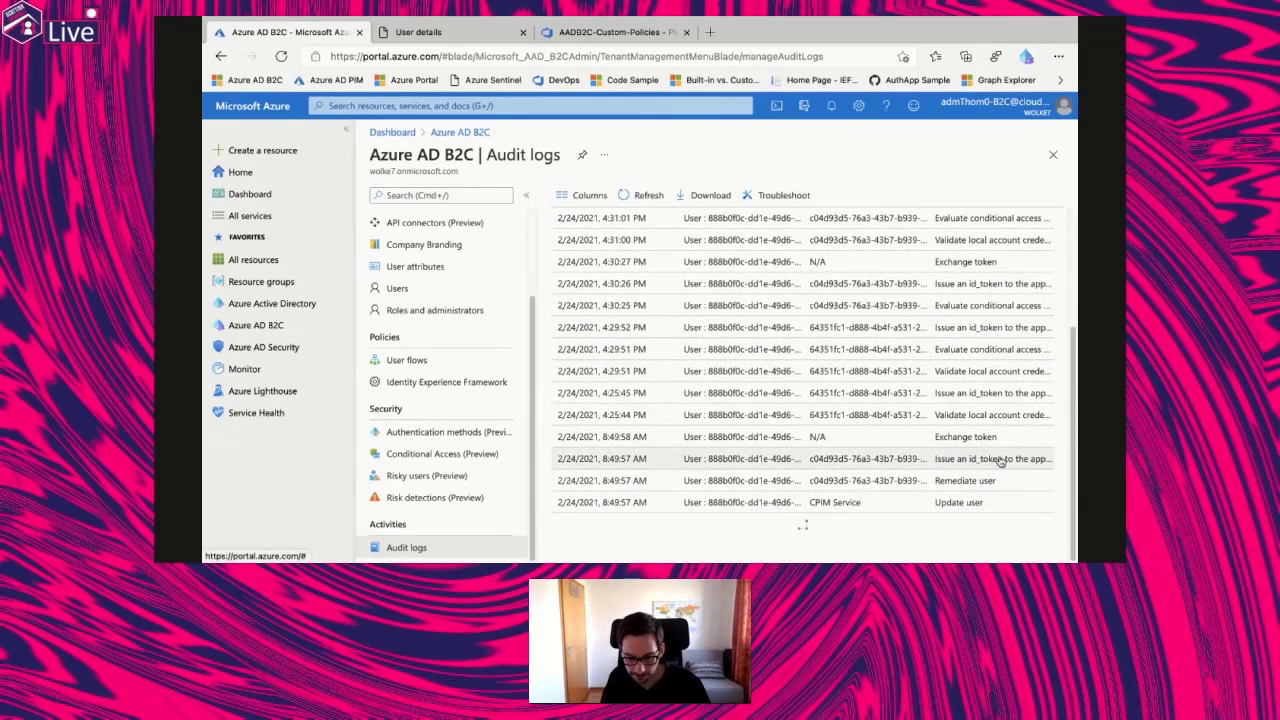
scroll(1000, 445, "down", 3)
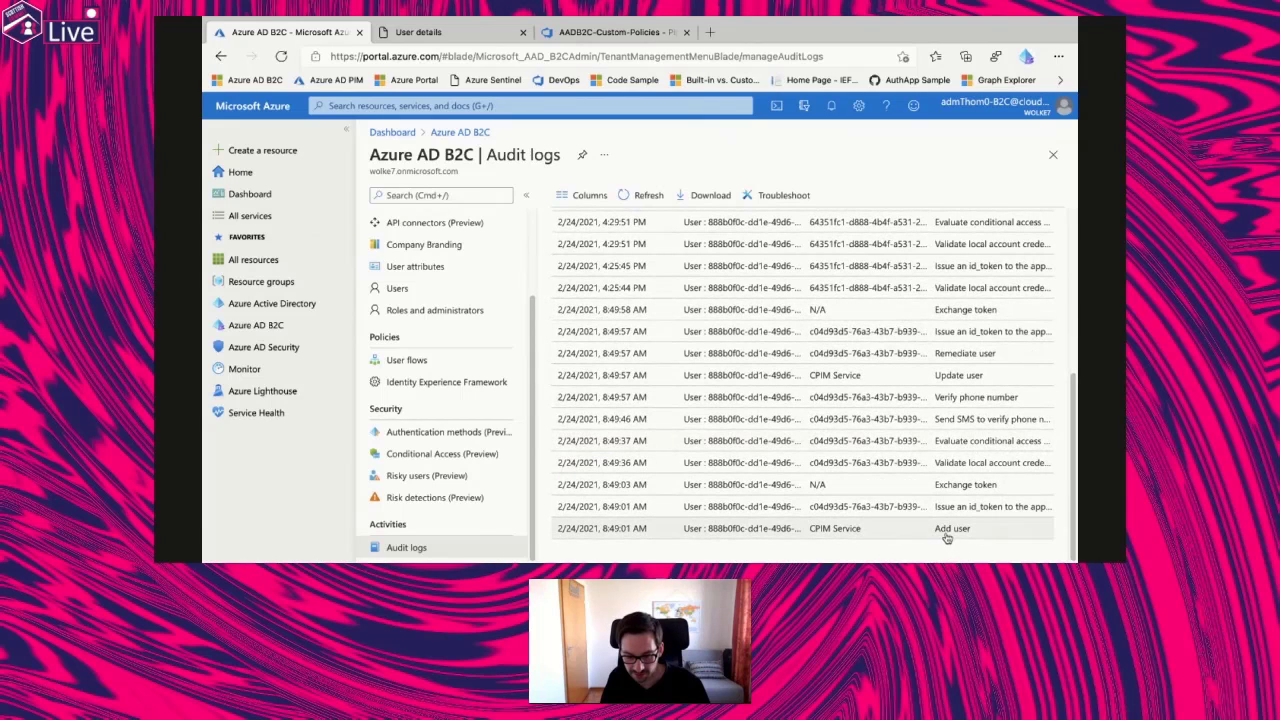
left_click(988, 451)
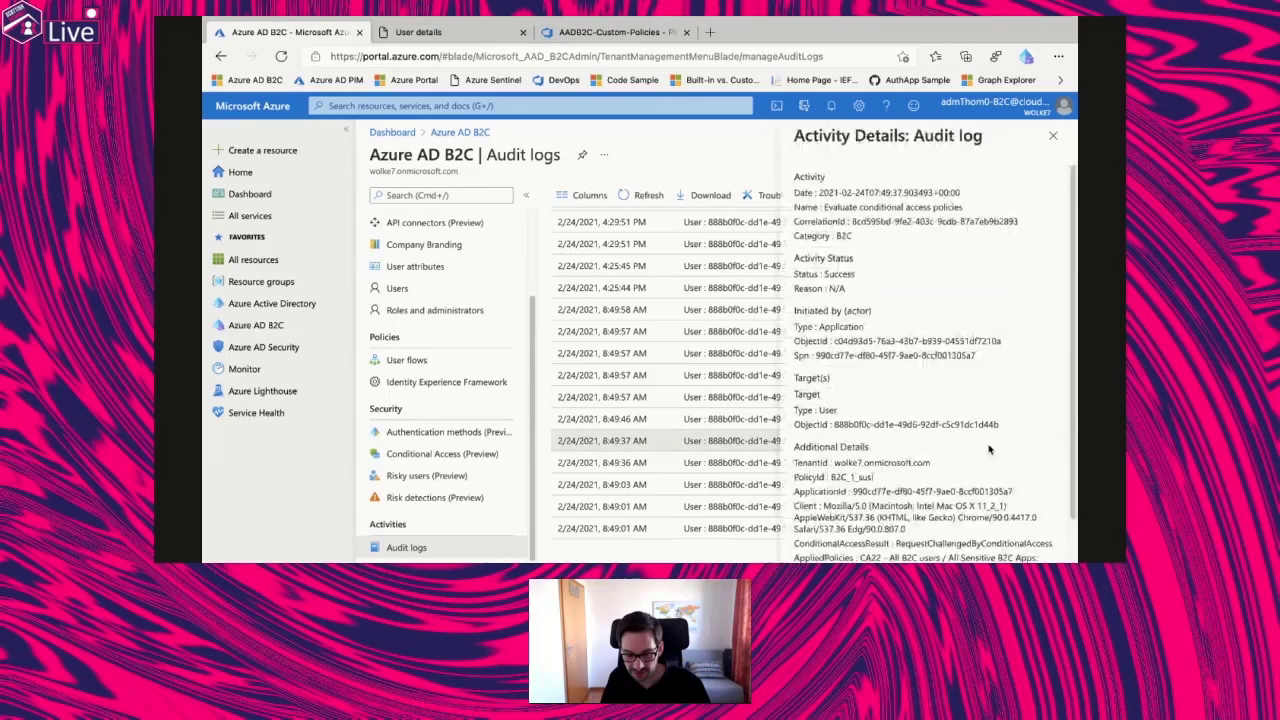
scroll(986, 451, "down", 1)
scroll(986, 451, "down", 2)
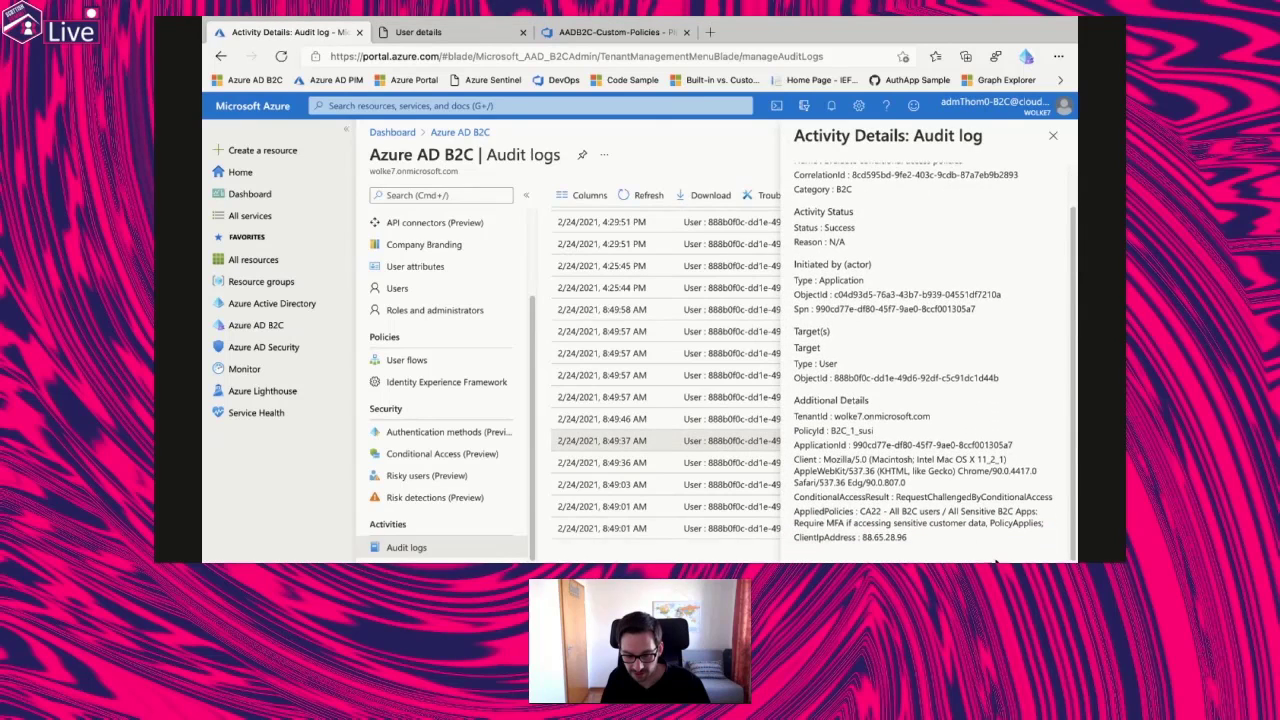
Highlight "sensitive customer data" in the evaluation's applied policies, then view the details of the 8:49:57 AM Remediate user entry.
left_click_drag(891, 523, 981, 524)
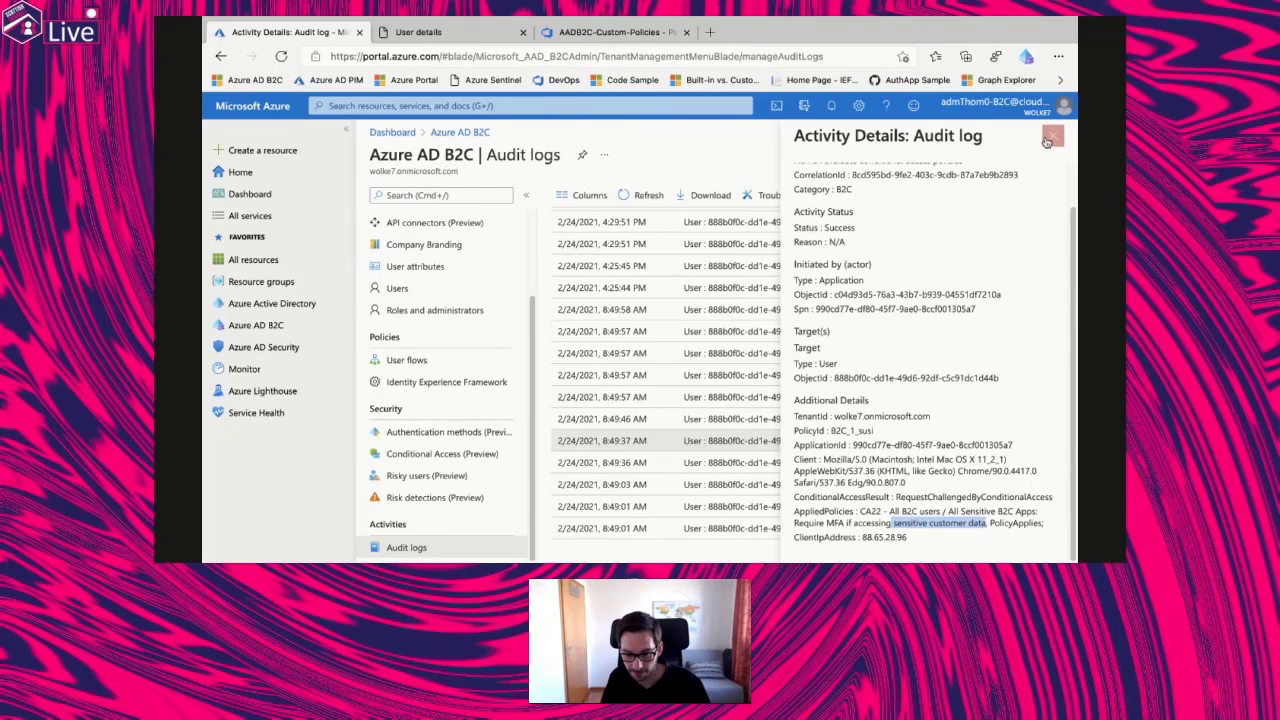
left_click(1055, 137)
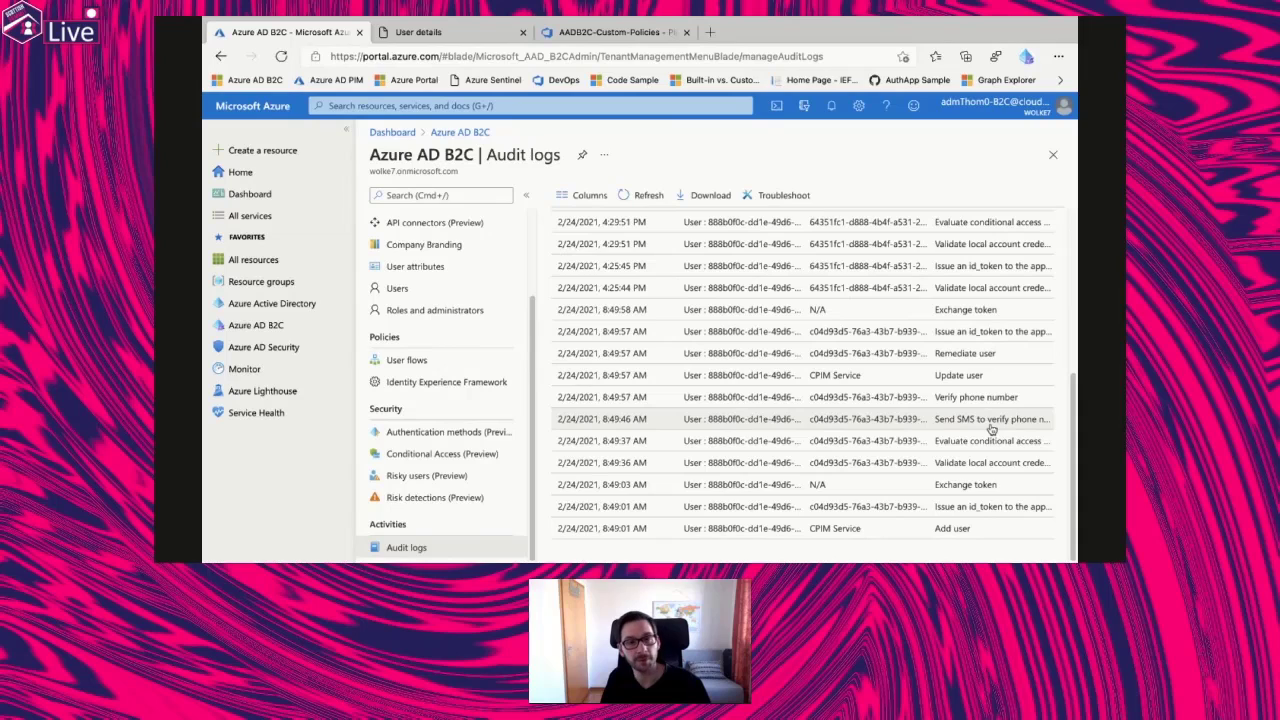
left_click(1007, 353)
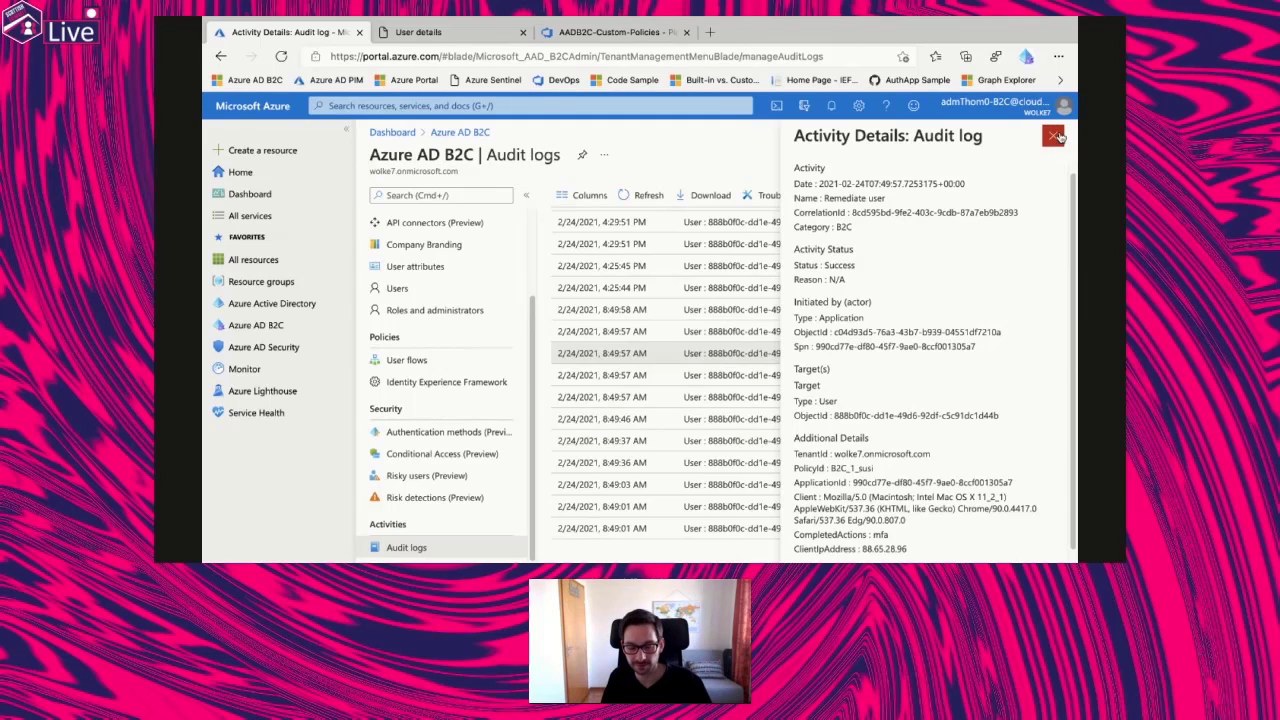
left_click(1058, 137)
Examine the audit details of the 2/24/2021 4:30:25 PM conditional access evaluation, including its Conditional Access result.
scroll(1015, 409, "up", 2)
scroll(1015, 409, "up", 5)
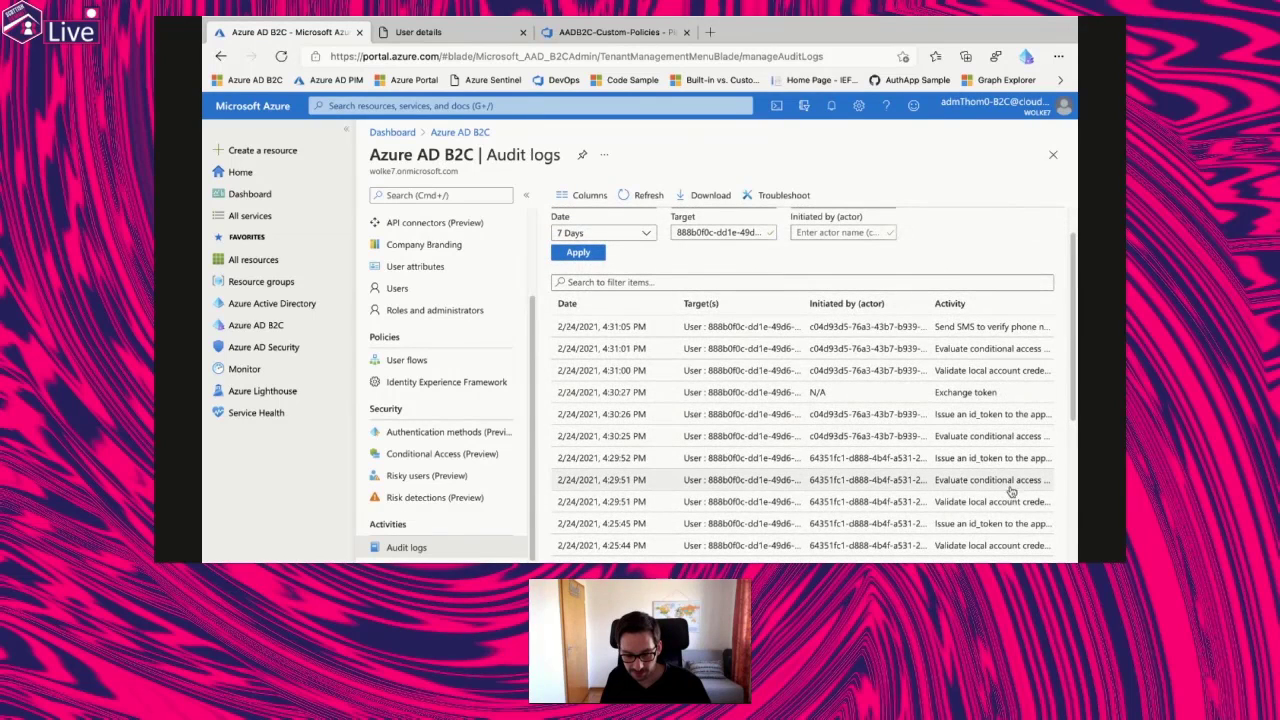
left_click(987, 438)
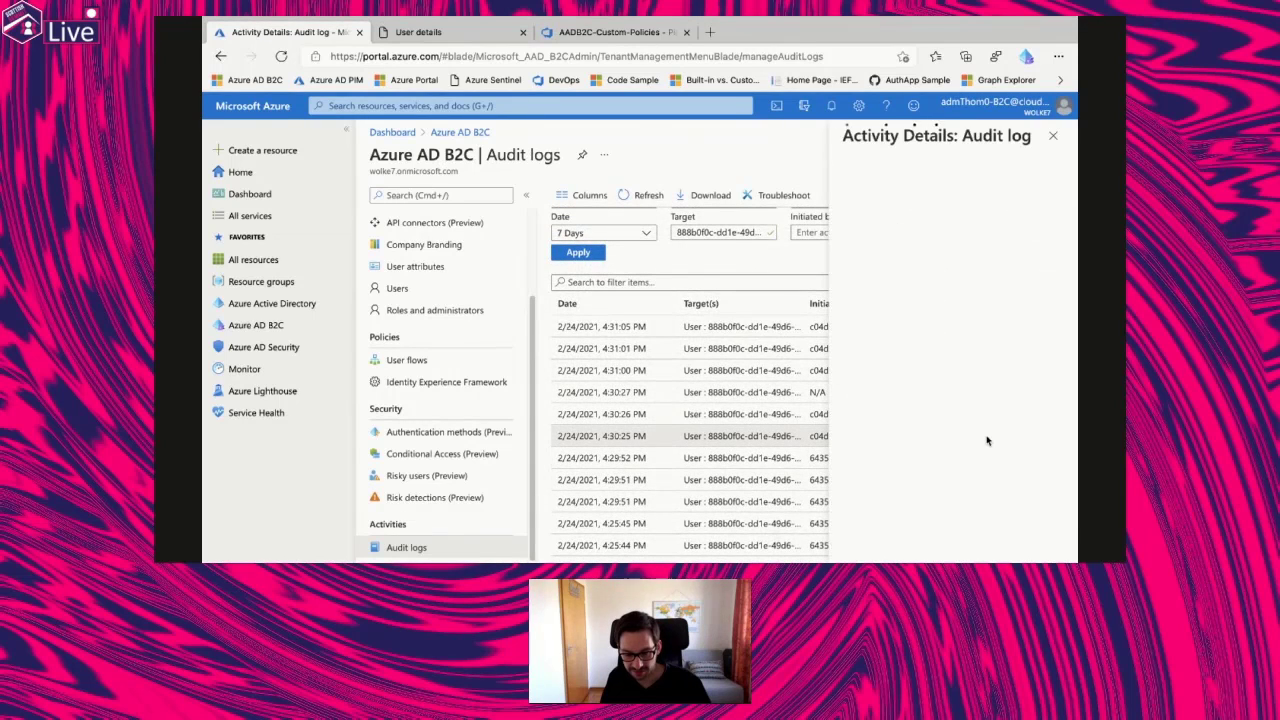
scroll(893, 460, "down", 1)
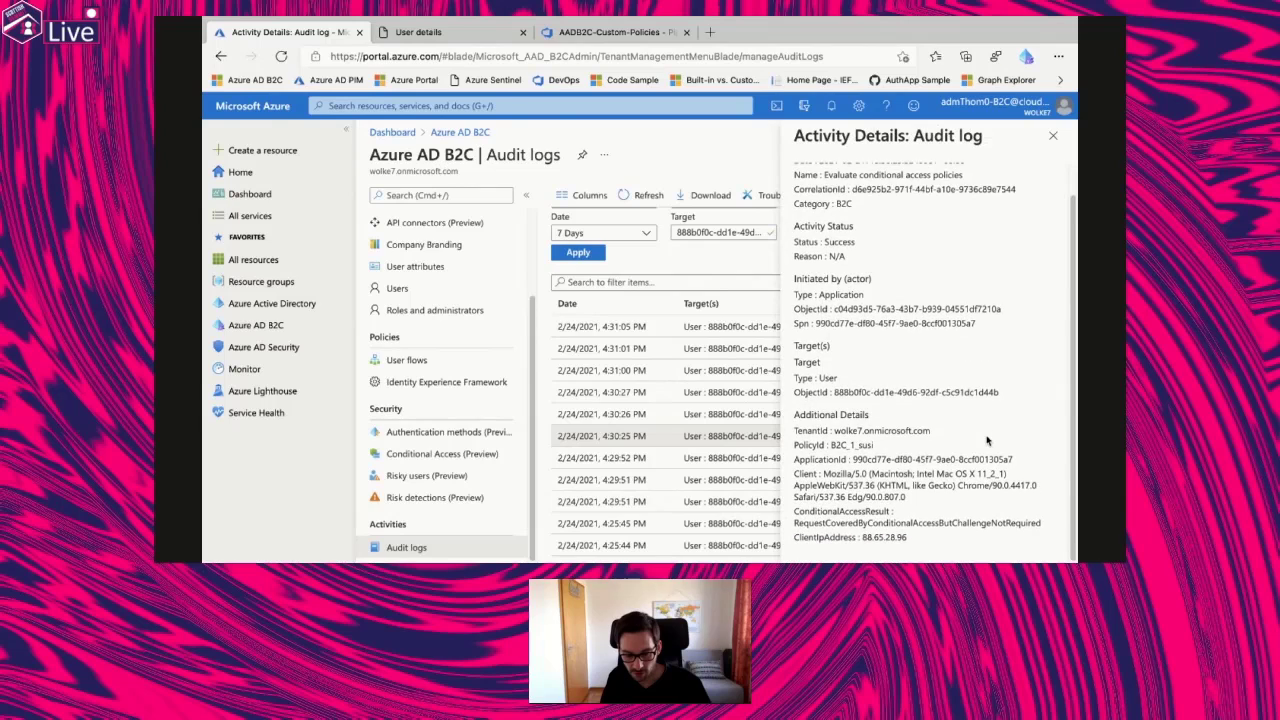
left_click(1052, 135)
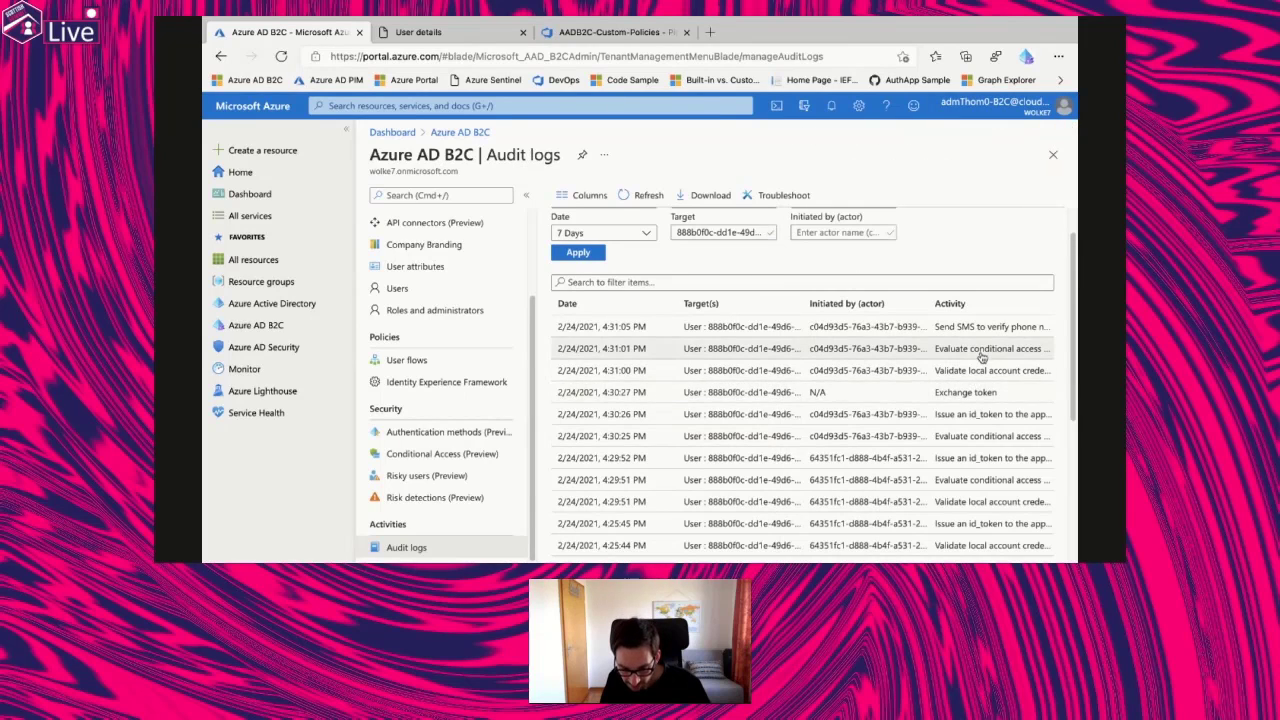
View the 2/24/2021 4:31:01 PM conditional access evaluation and highlight the description of applied policy CA21.
left_click(985, 355)
scroll(965, 490, "down", 2)
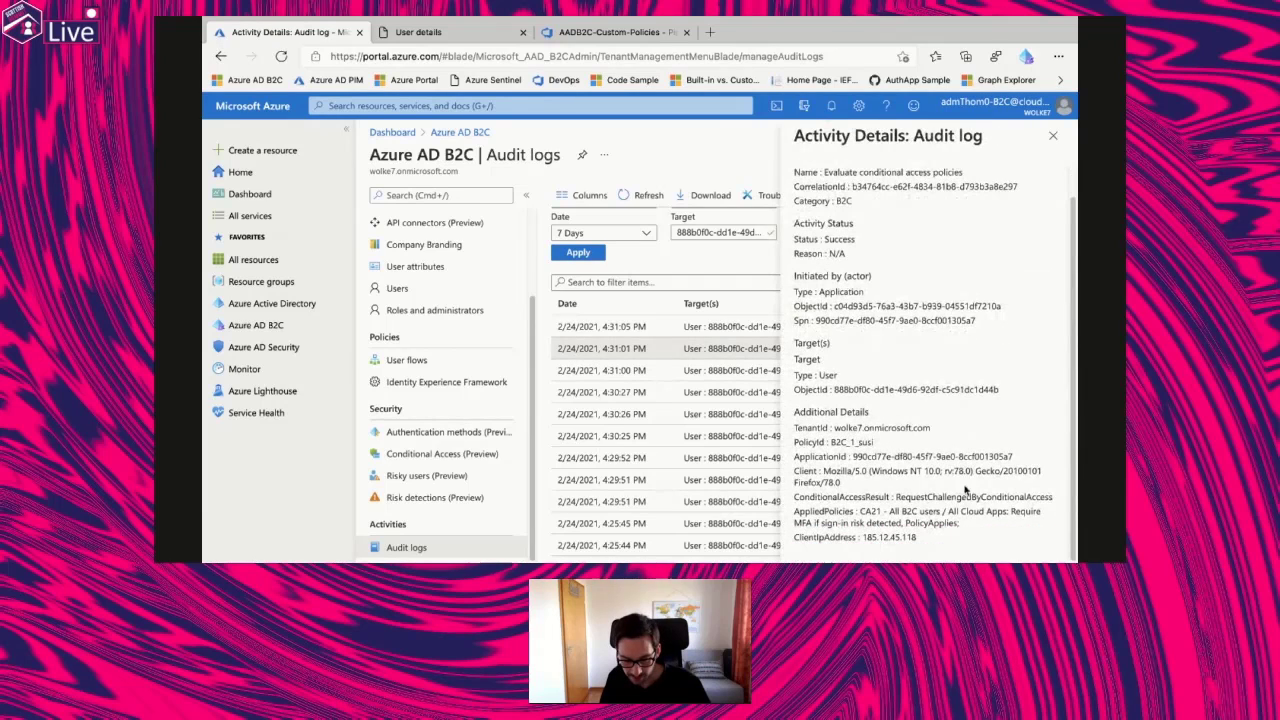
left_click_drag(969, 525, 885, 511)
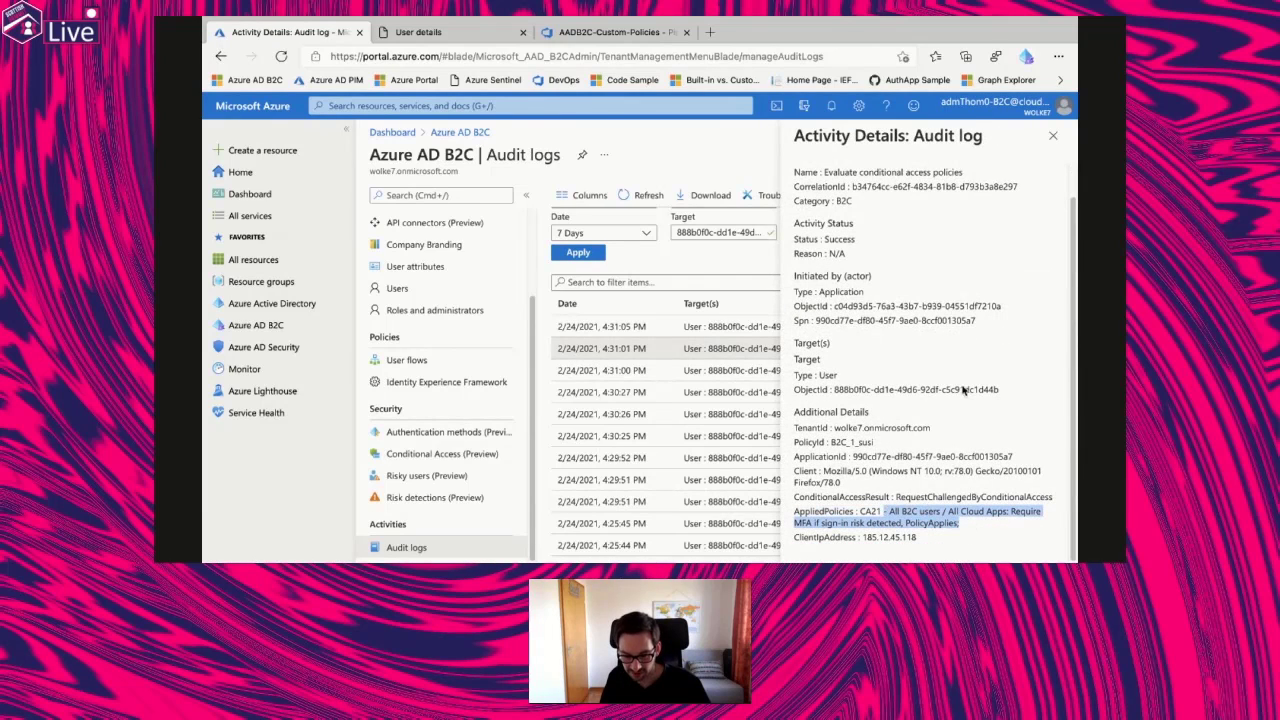
left_click(1053, 138)
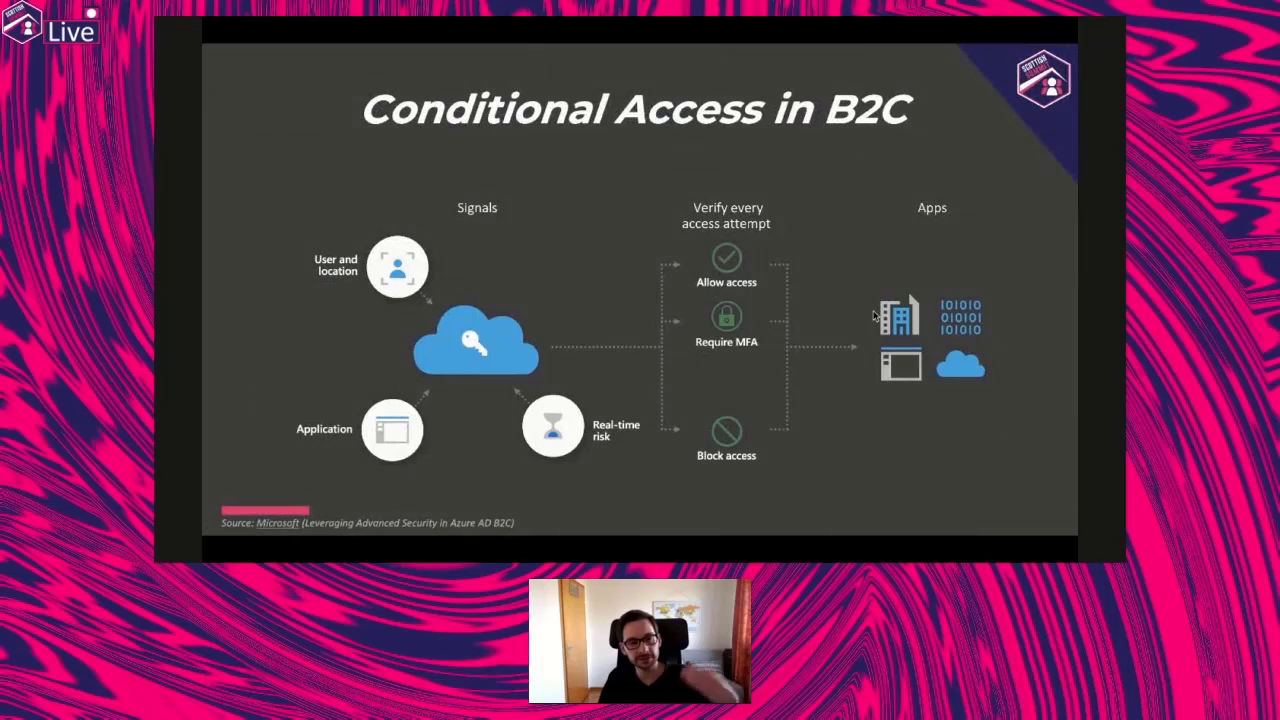
key("Right")
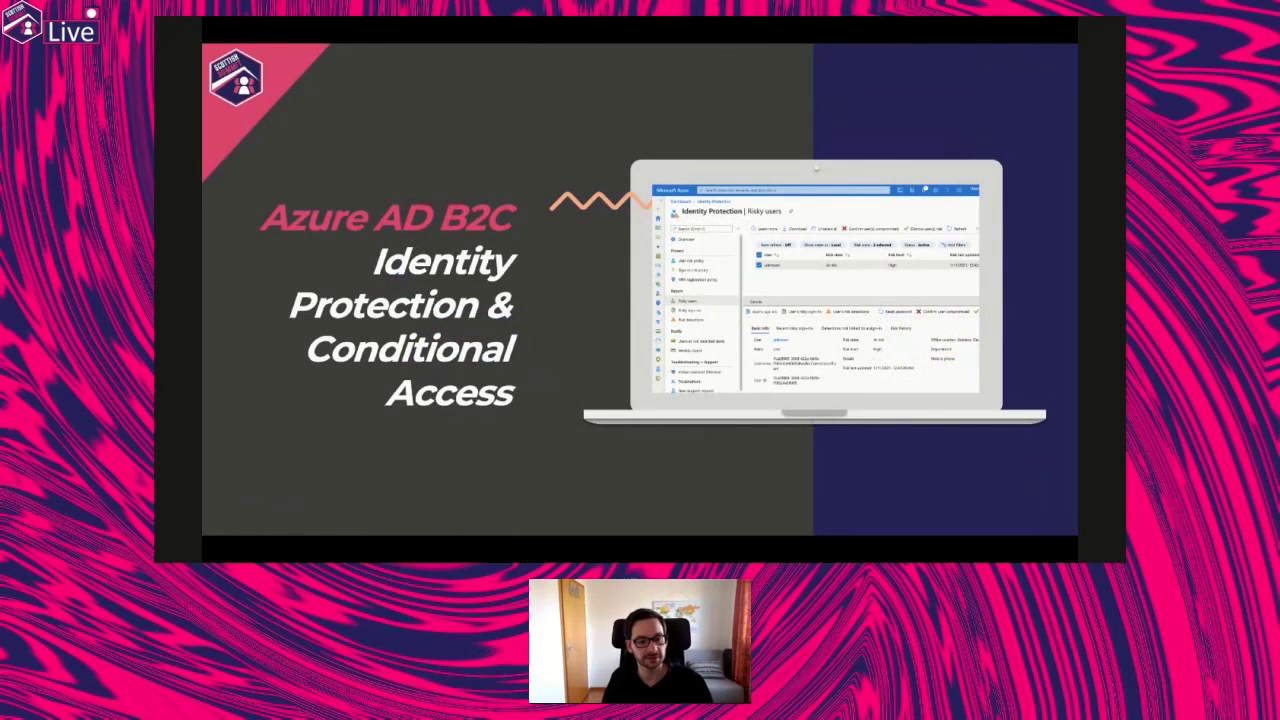
key("Right")
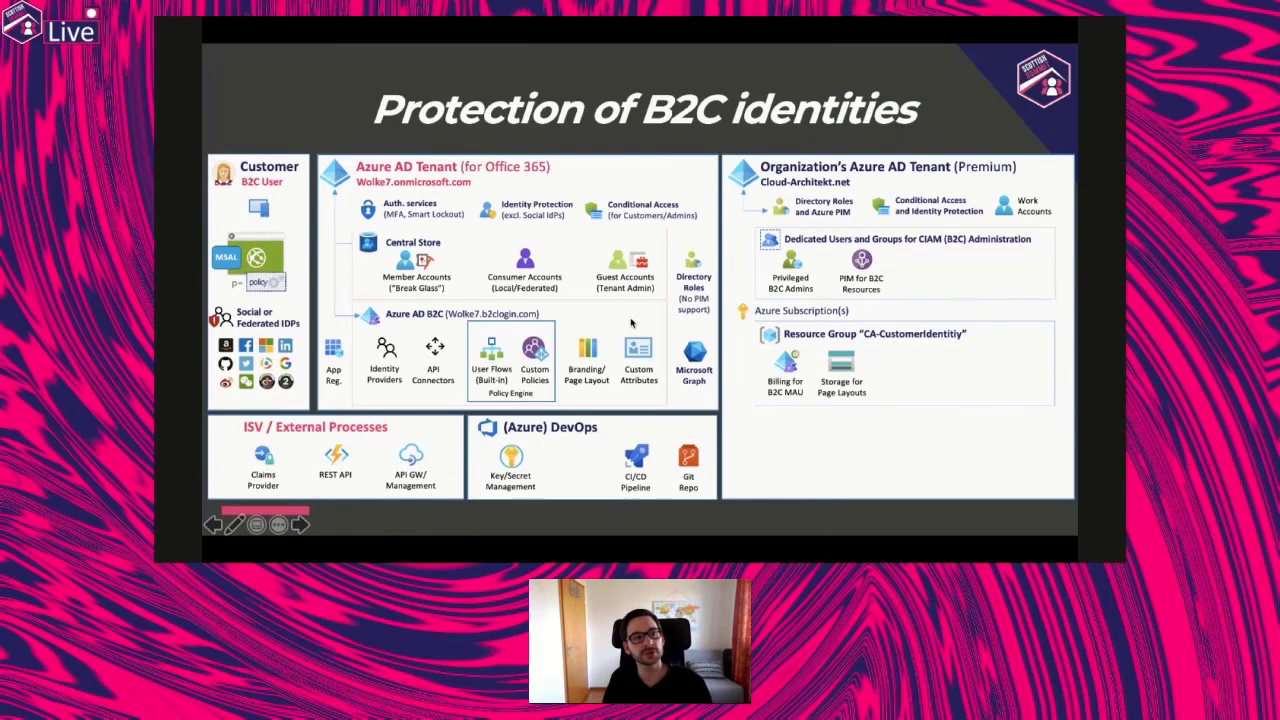
key("Right")
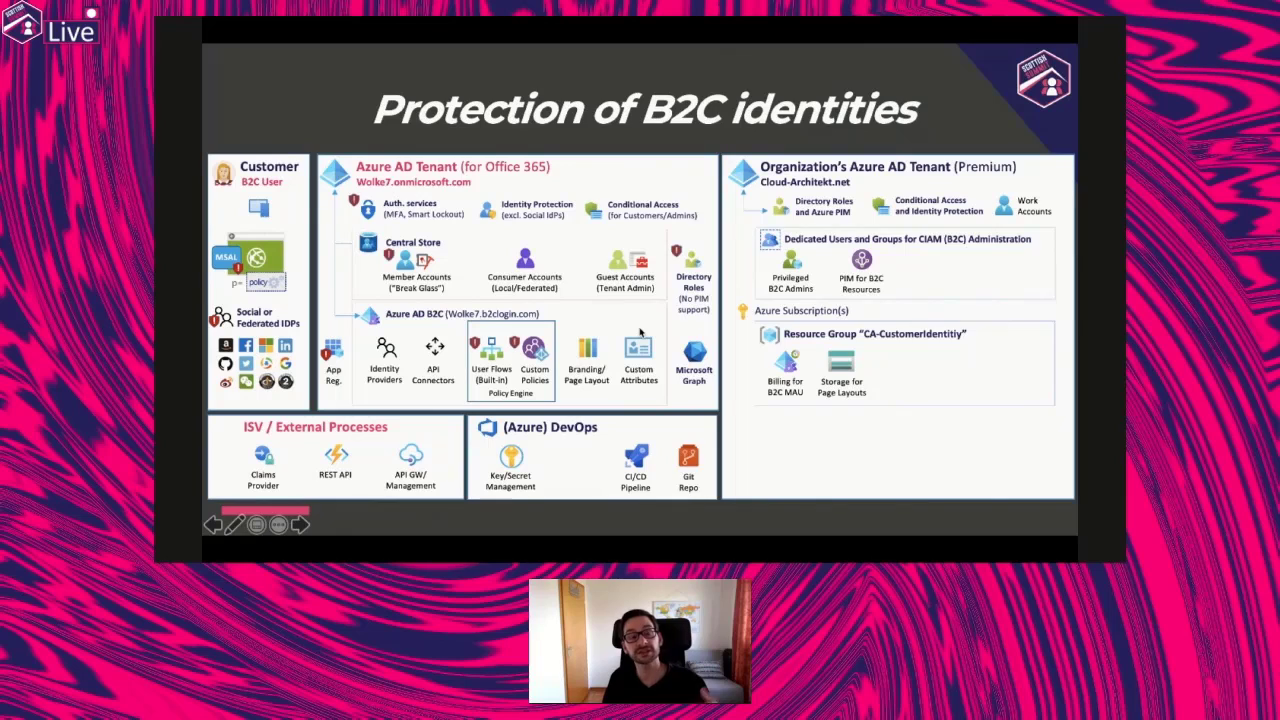
key("Right")
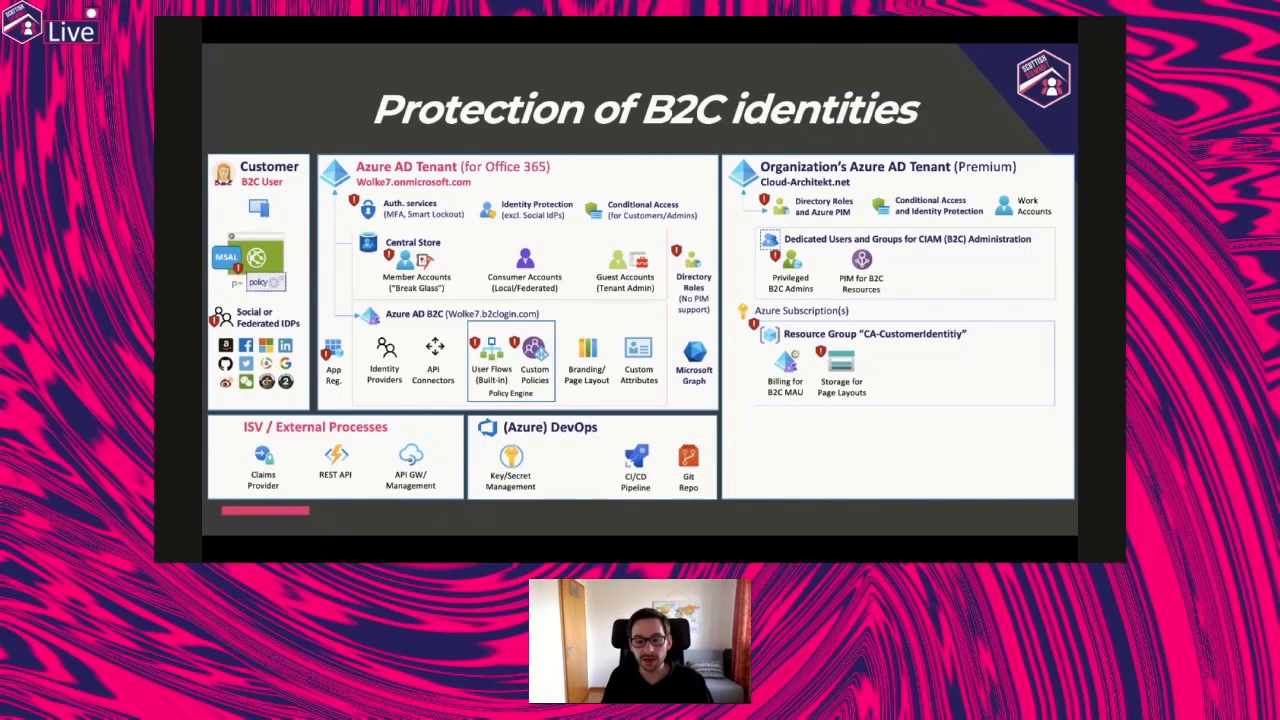
key("Right")
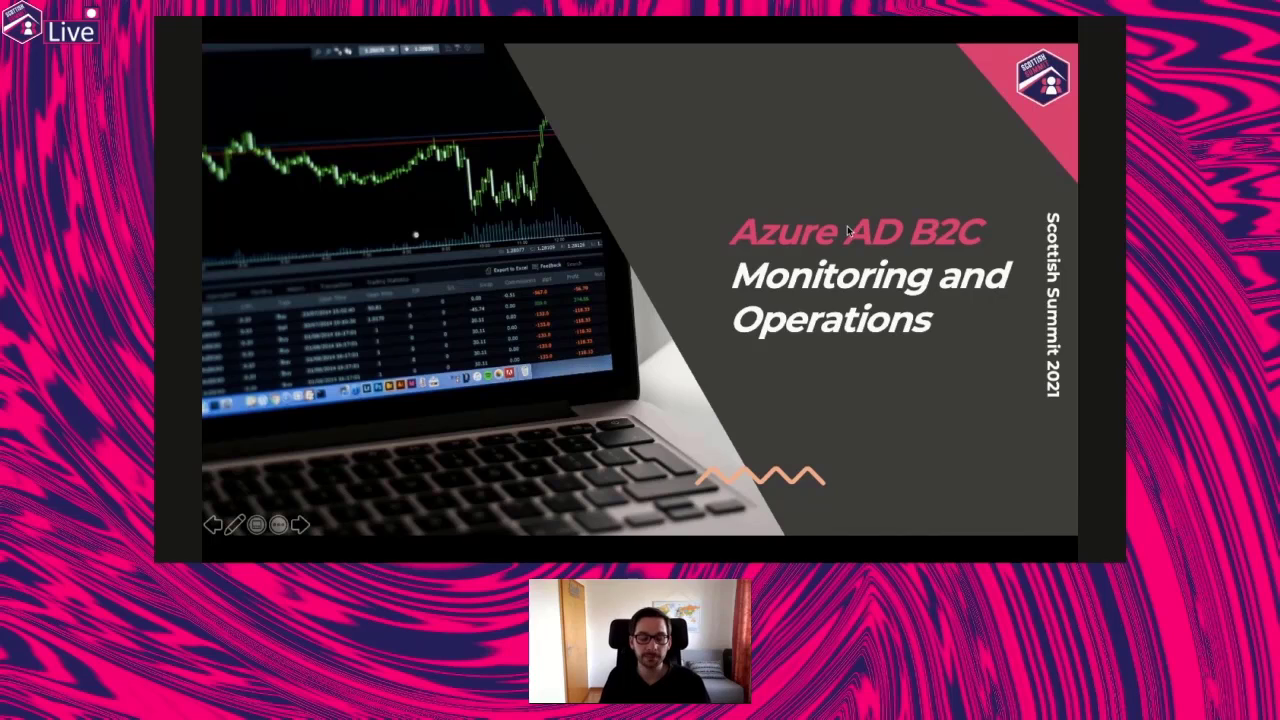
Return to the browser, load the Azure portal for the Cloud-Architekt.net tenant and open the secopsb2c-la Log Analytics workspace.
key("alt+Tab")
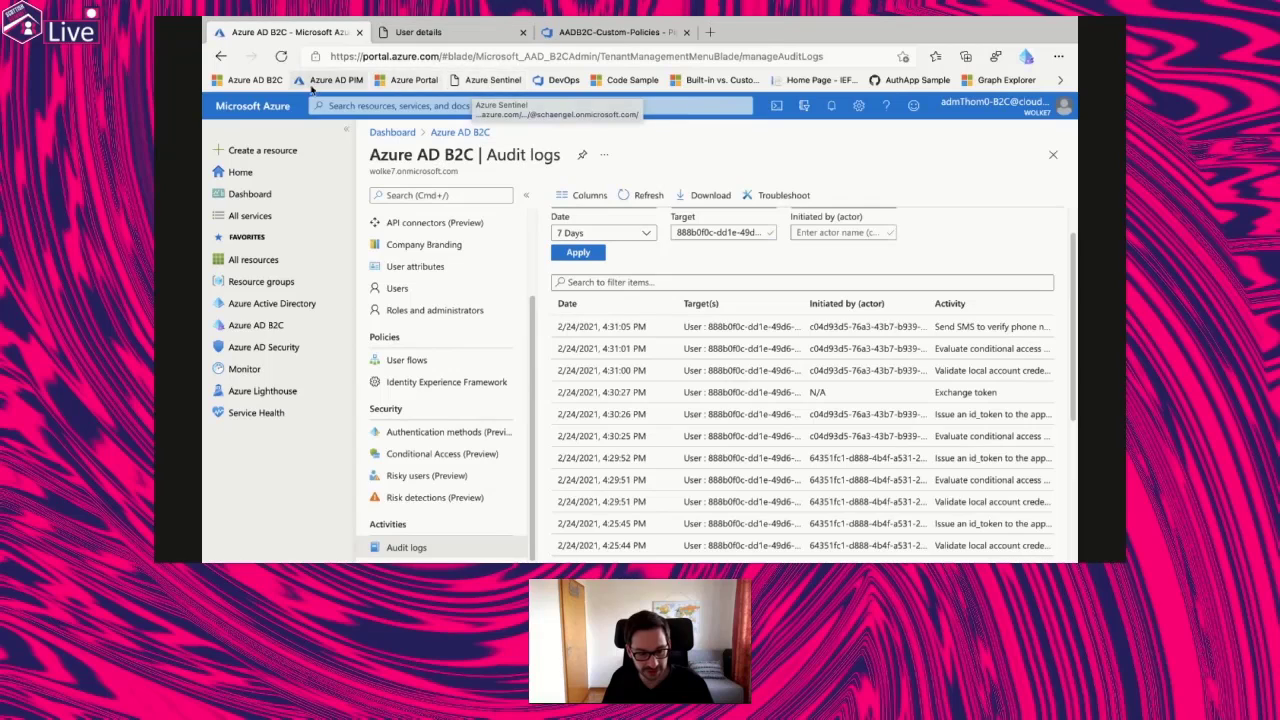
left_click(378, 81)
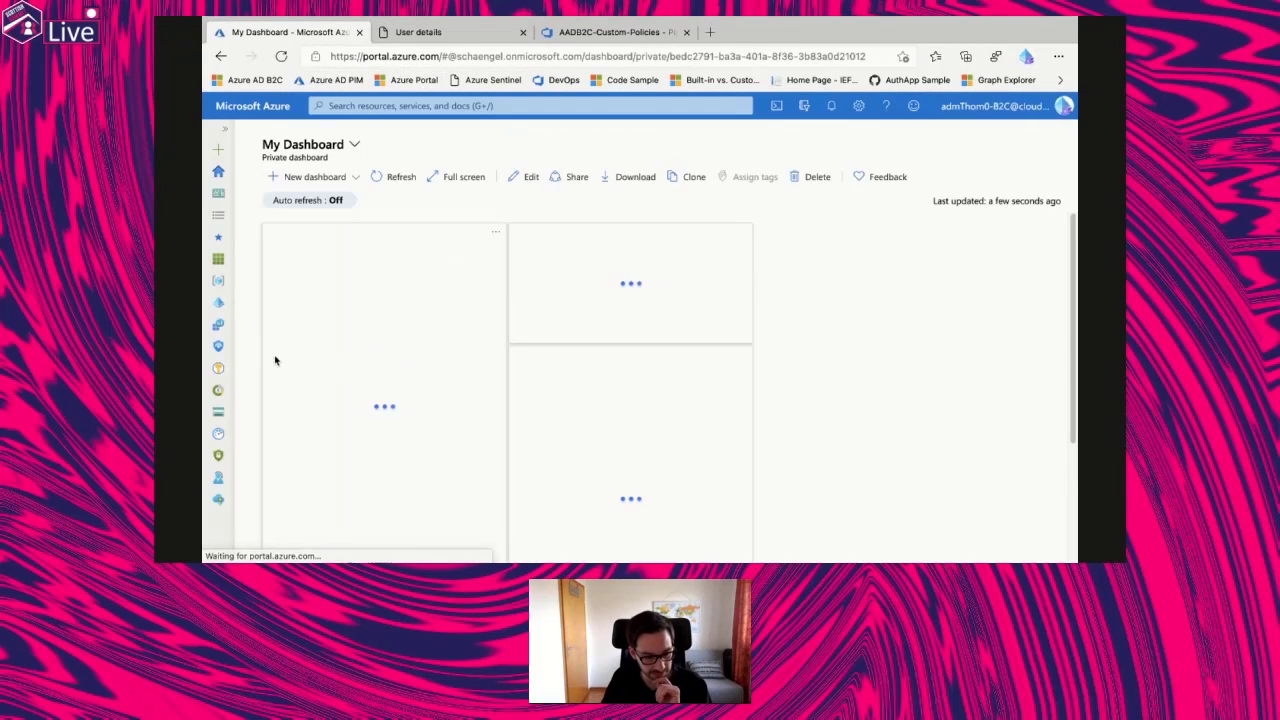
left_click(218, 326)
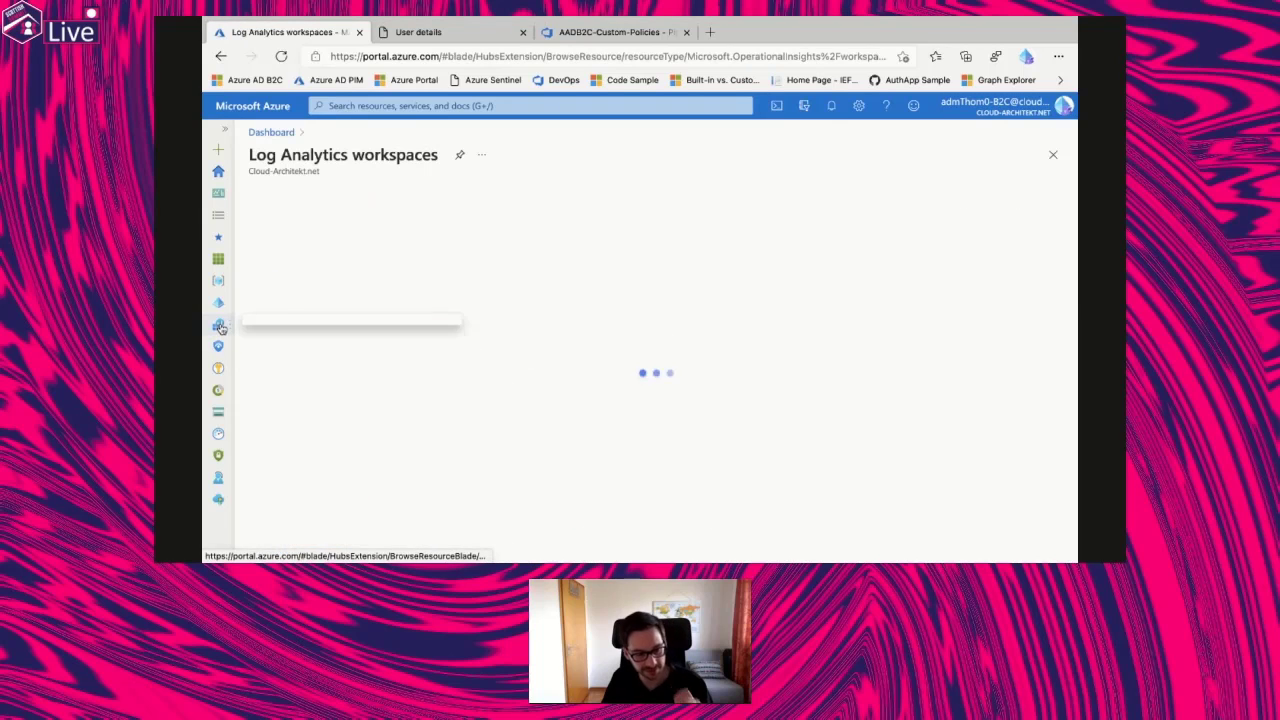
left_click(310, 304)
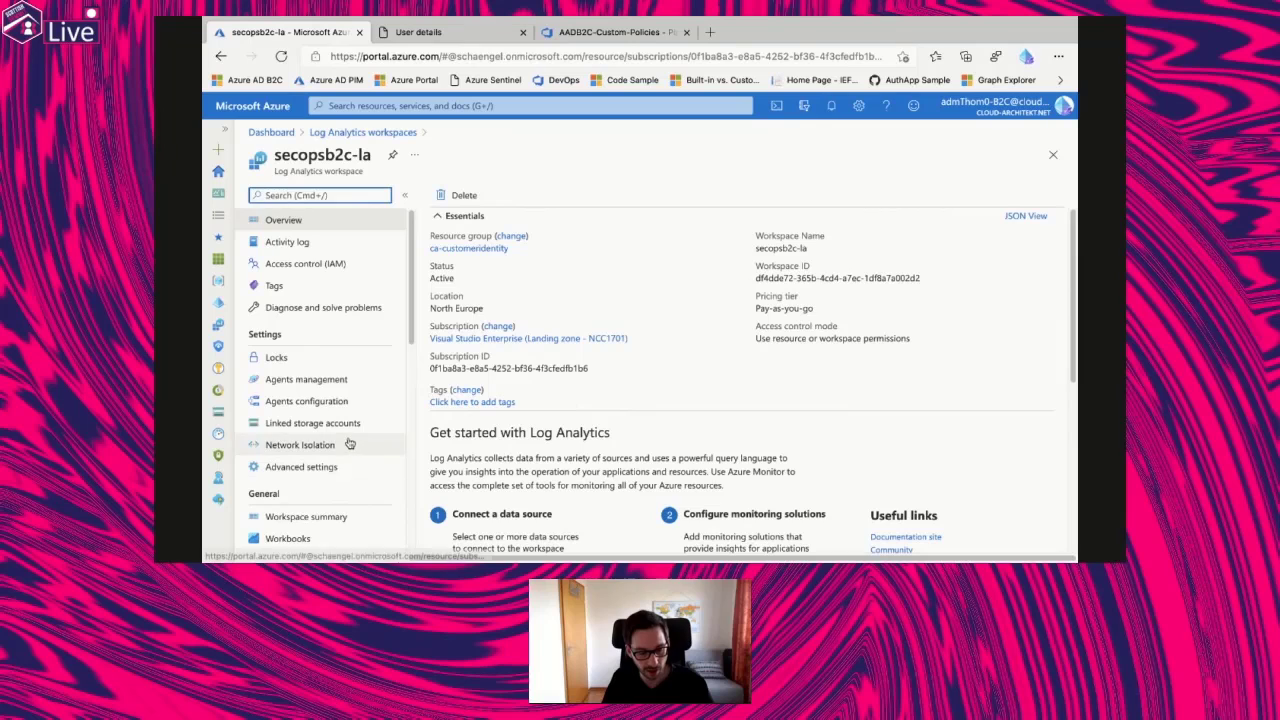
Open the workspace's Azure AD B2C Dashboard workbook and review the user insights on platform, browser and location.
scroll(350, 448, "down", 1)
left_click(305, 515)
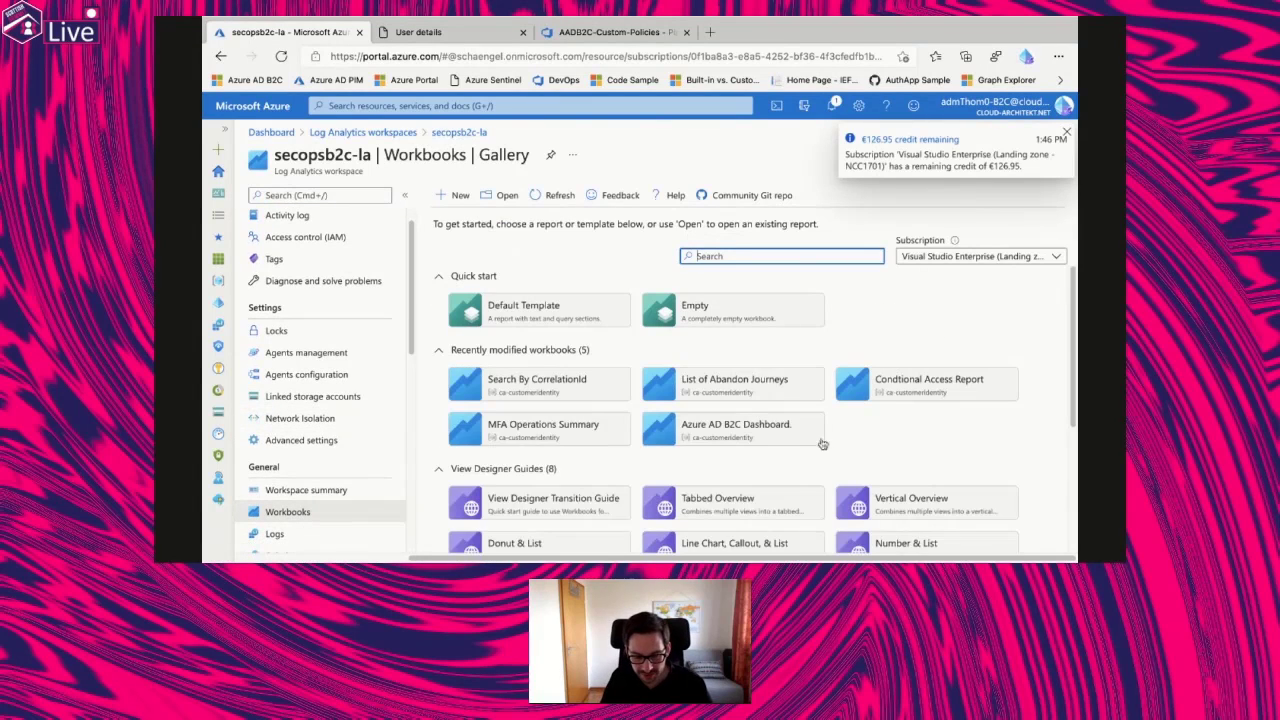
scroll(800, 430, "down", 1)
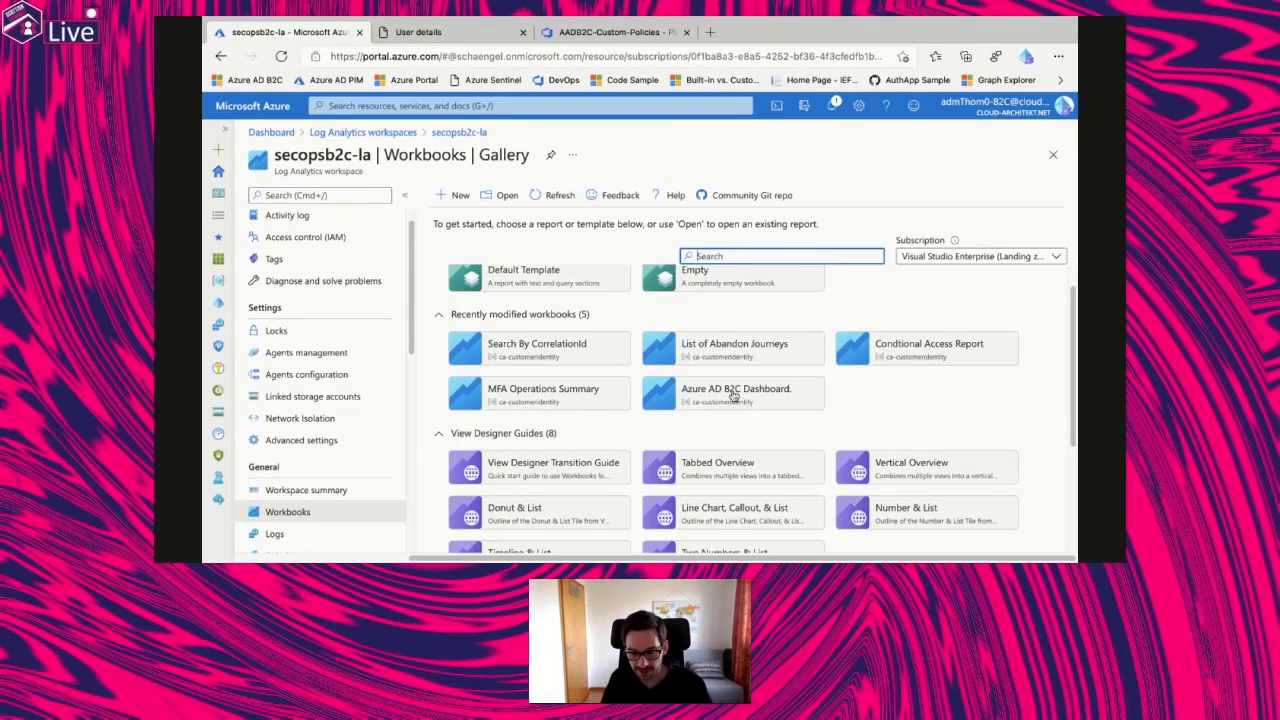
left_click(733, 394)
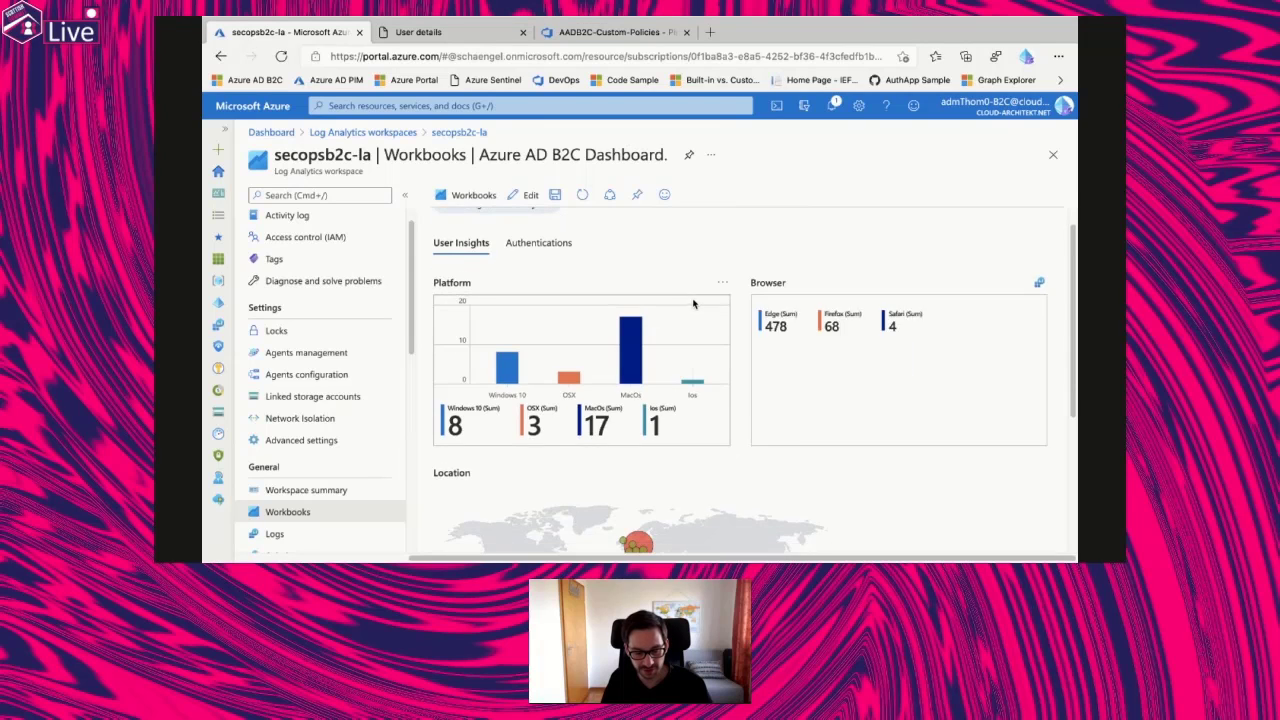
scroll(864, 339, "down", 2)
scroll(900, 490, "down", 1)
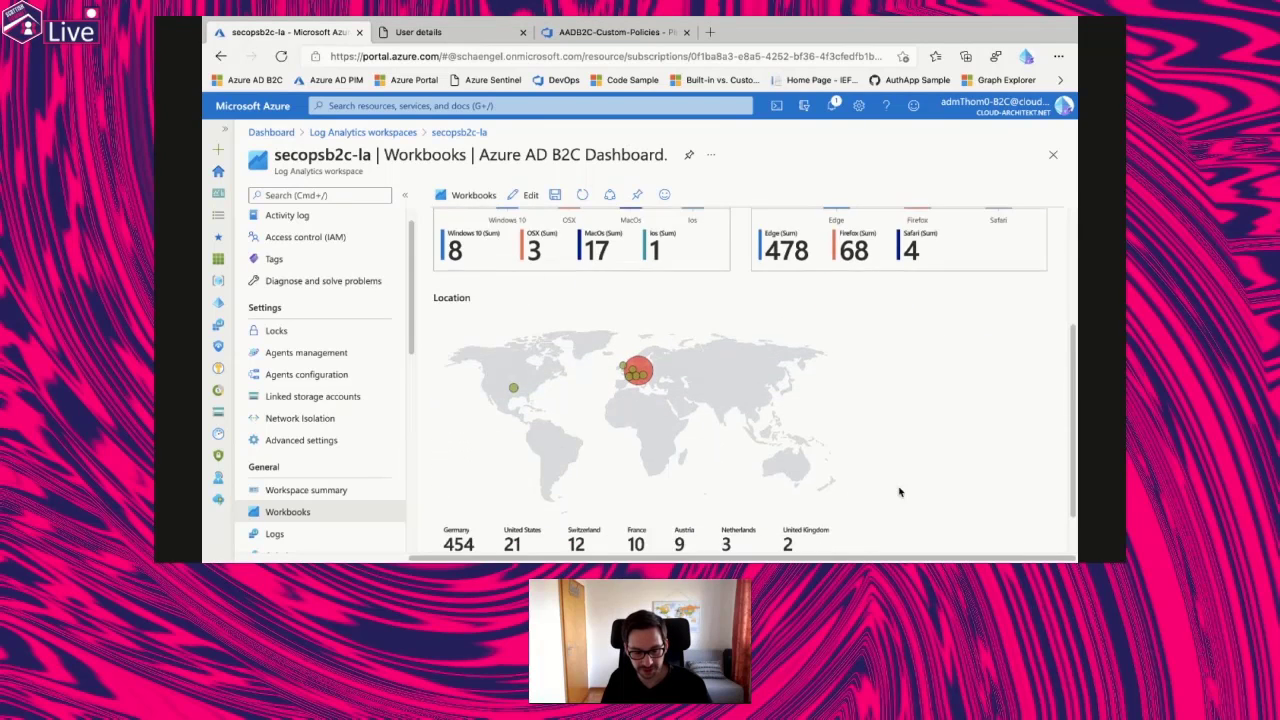
scroll(955, 382, "up", 5)
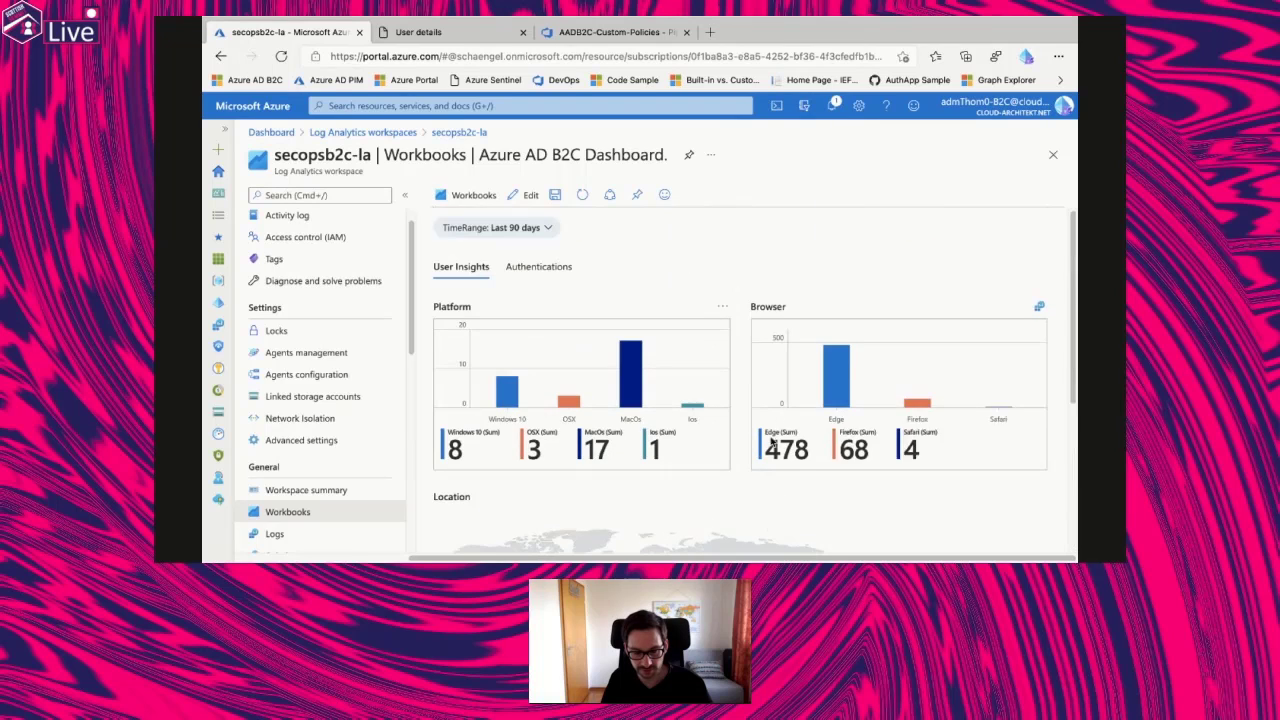
Review the workbook's authentications per application, identity provider and policy, and highlight the failure reason about the MFA challenge.
left_click(540, 266)
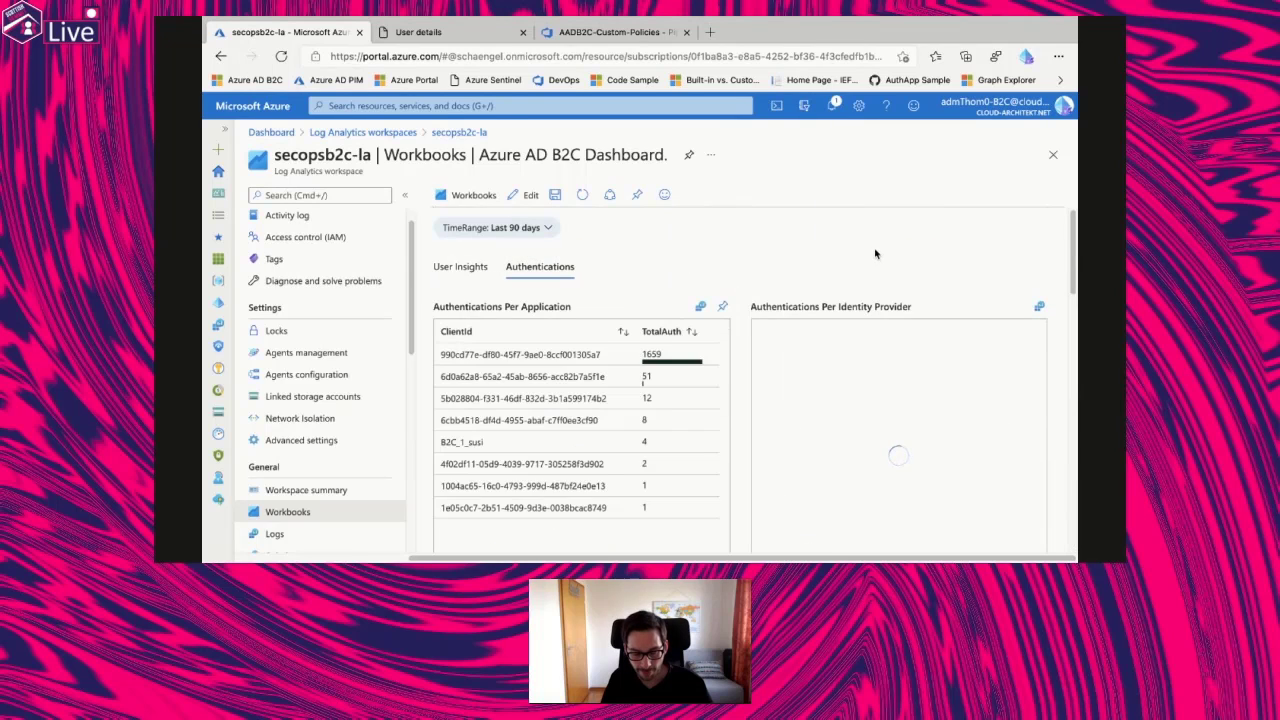
scroll(875, 255, "down", 1)
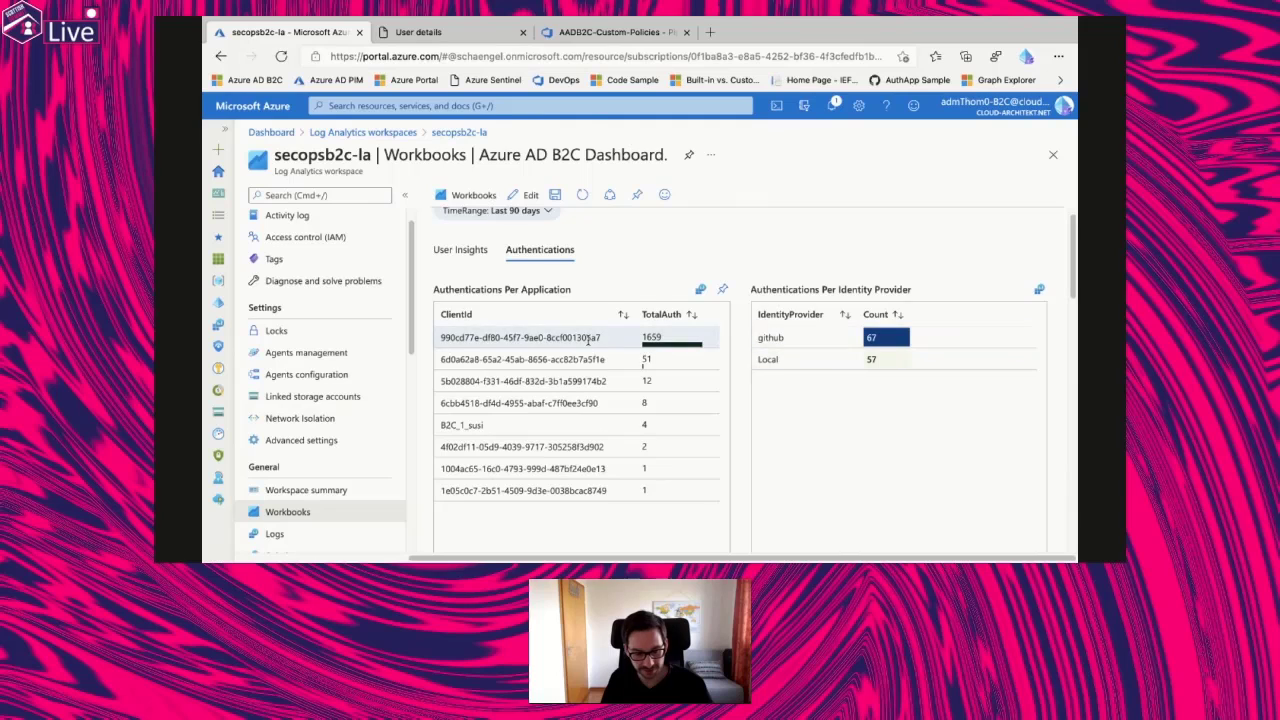
scroll(571, 374, "down", 1)
scroll(662, 272, "down", 3)
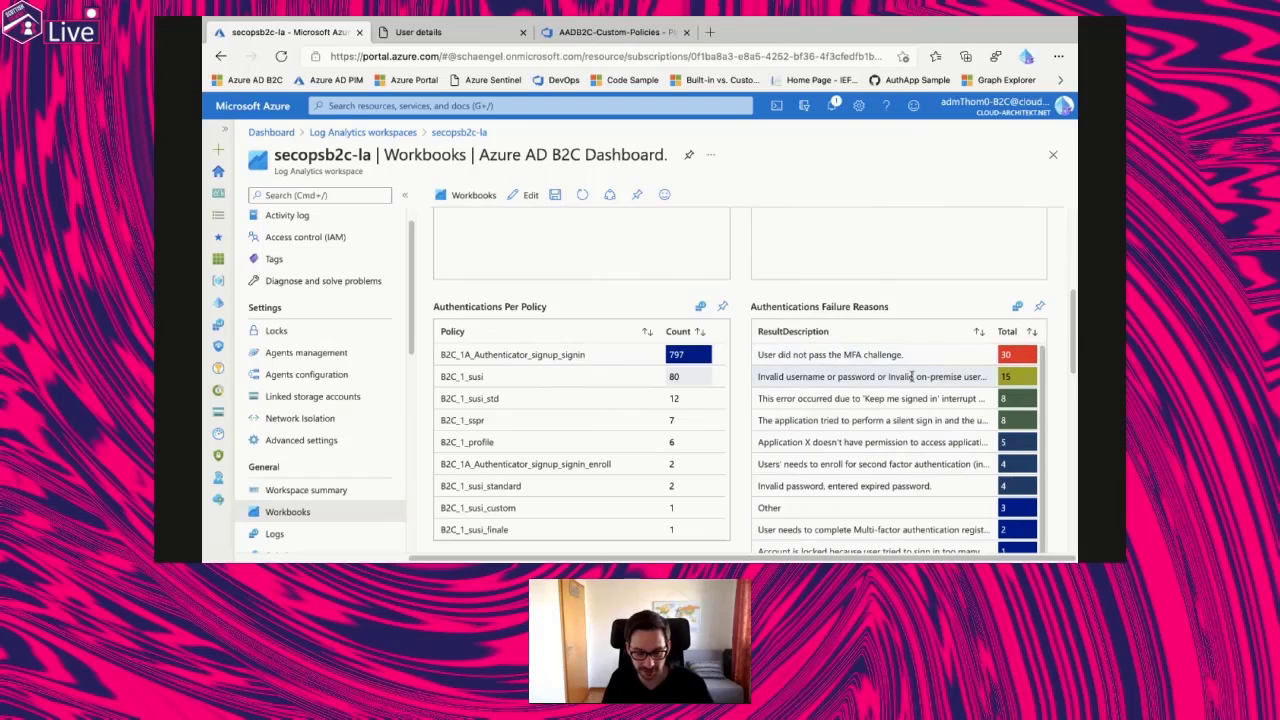
left_click_drag(806, 354, 925, 359)
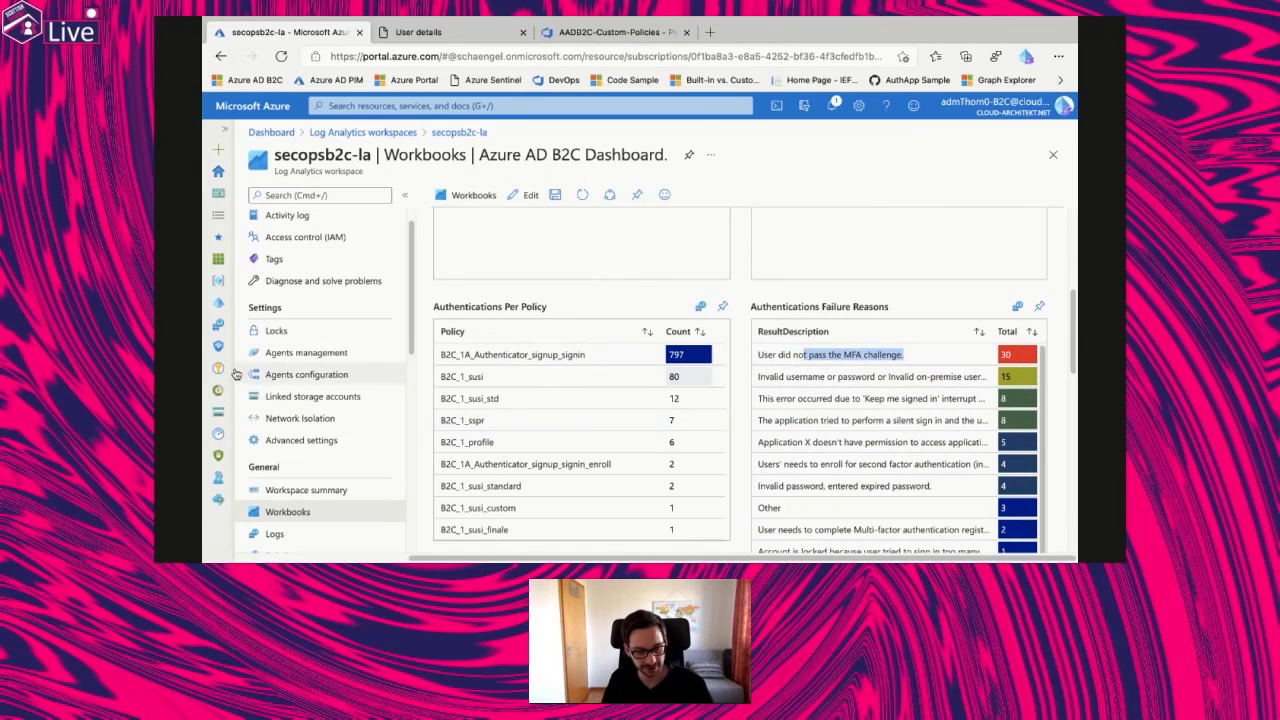
Open the secopsb2c-la workspace in Azure Sentinel and list its incidents from the last 14 days.
left_click(290, 352)
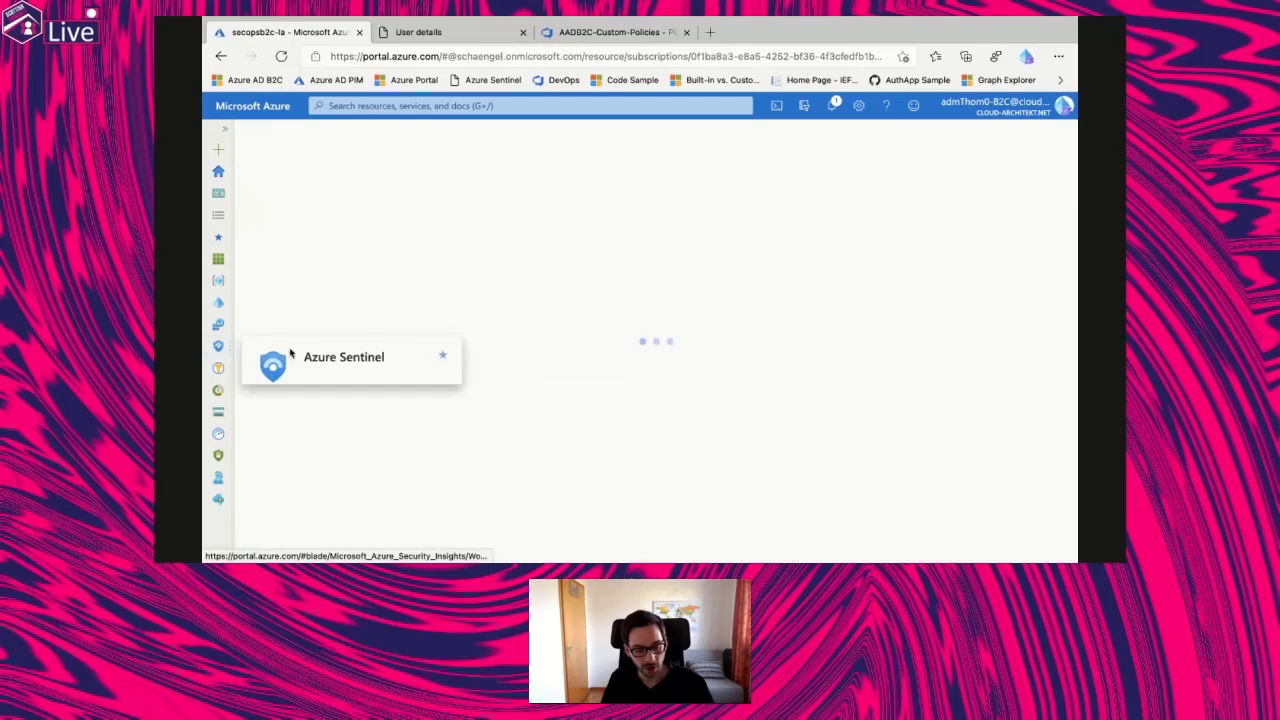
left_click(323, 294)
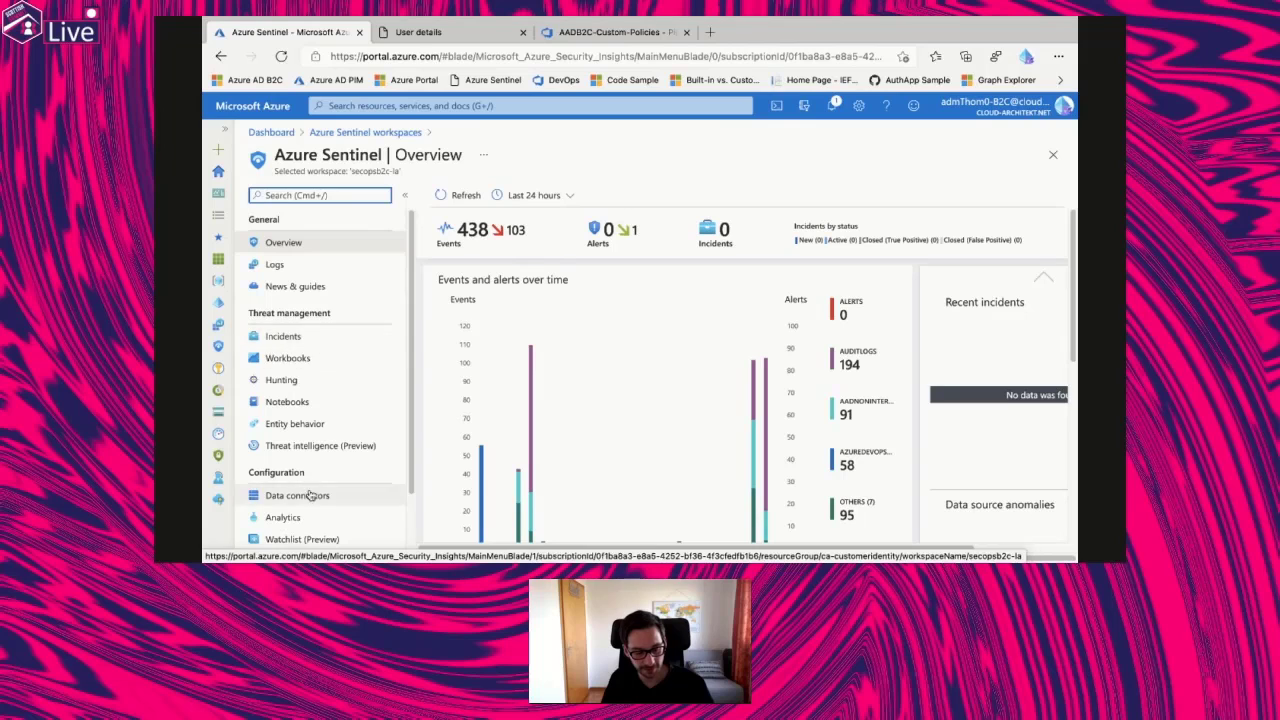
left_click(297, 338)
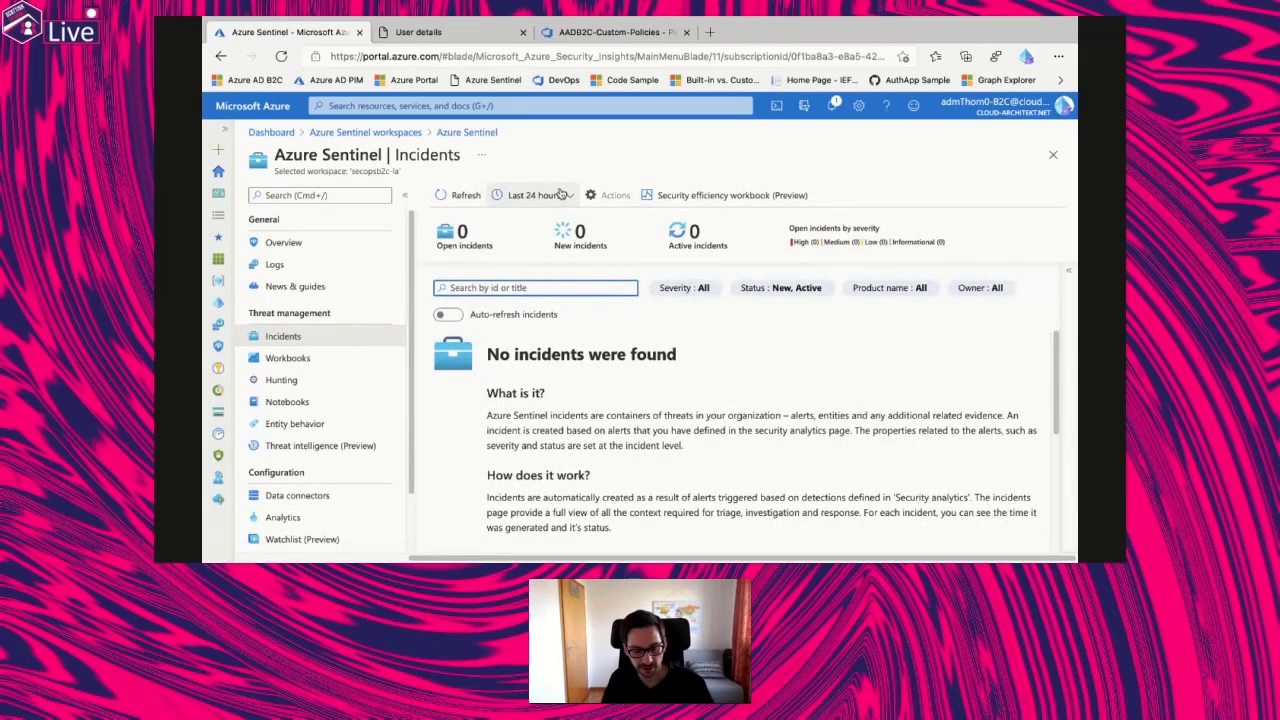
left_click(530, 195)
left_click(521, 287)
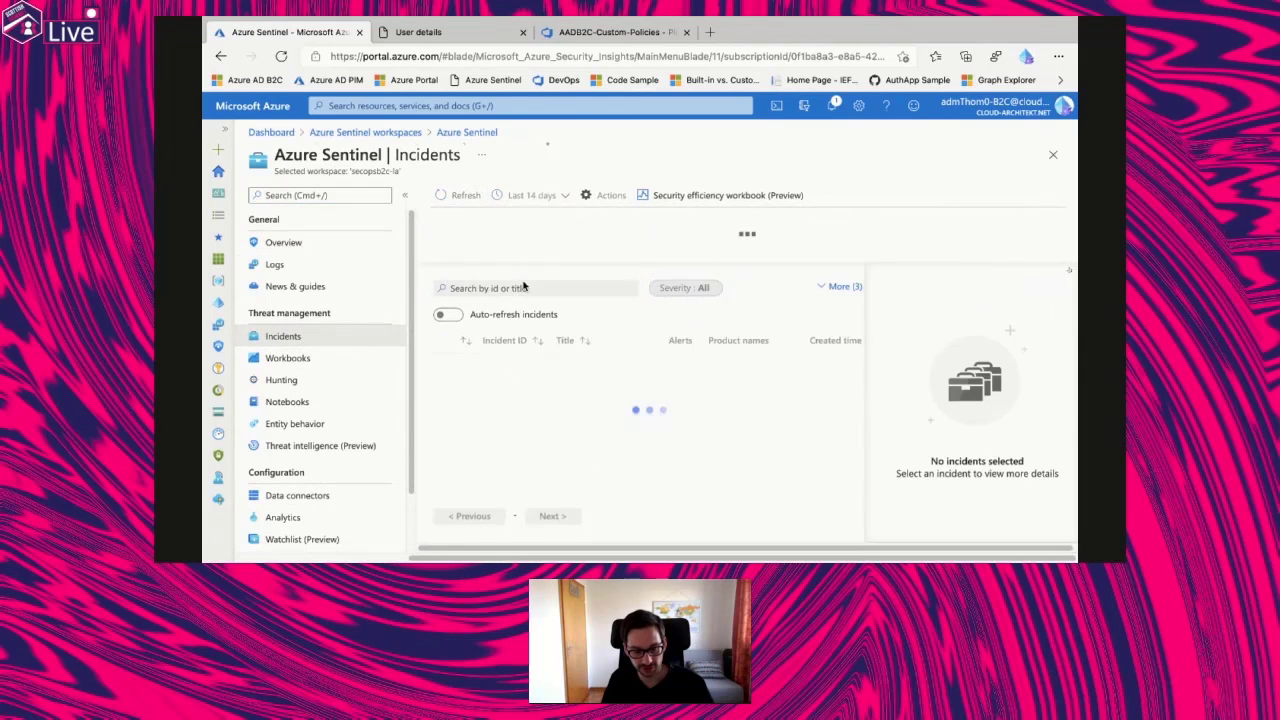
Preview incidents 54, 51, 49 and 53 in turn, then switch back to the presentation.
left_click(614, 366)
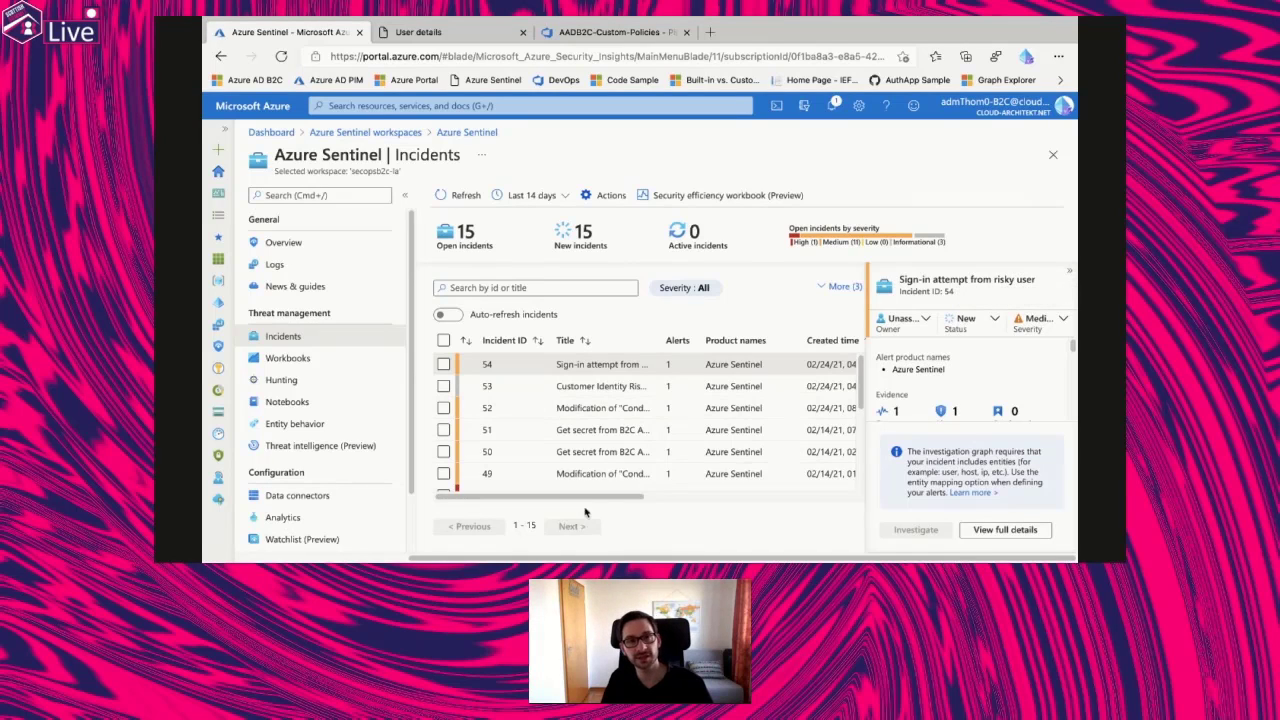
left_click(585, 430)
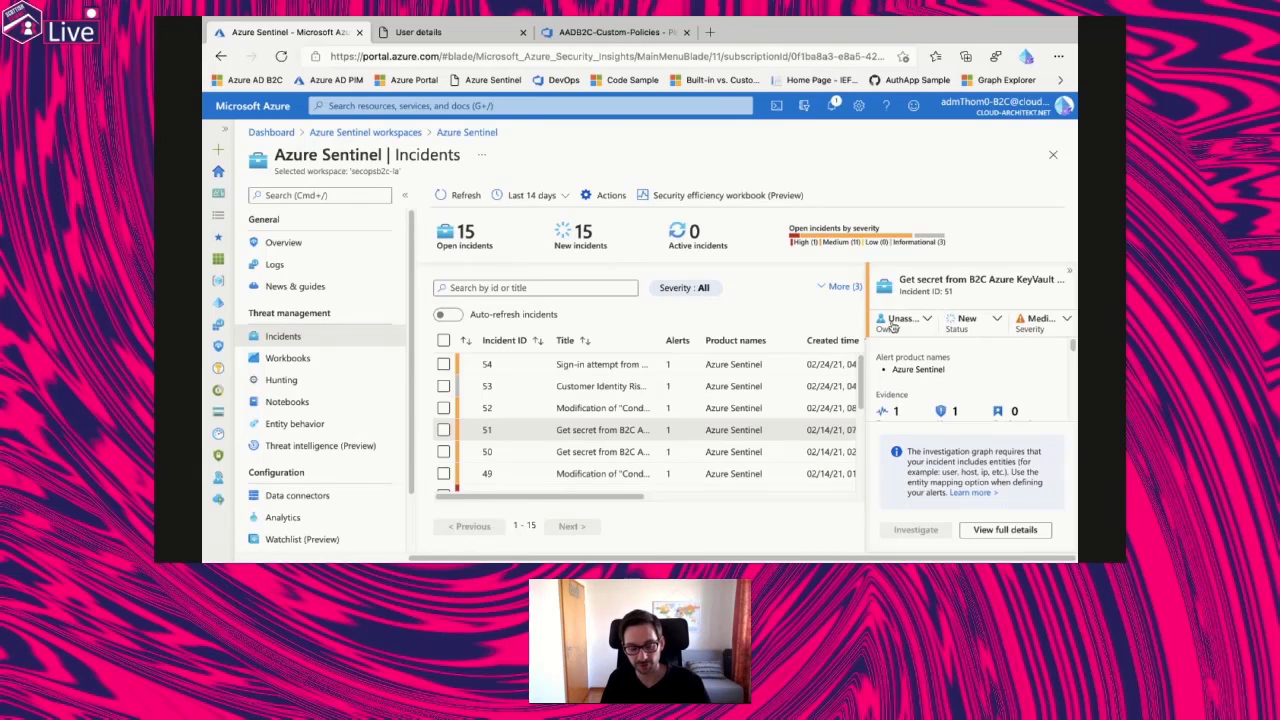
left_click(647, 470)
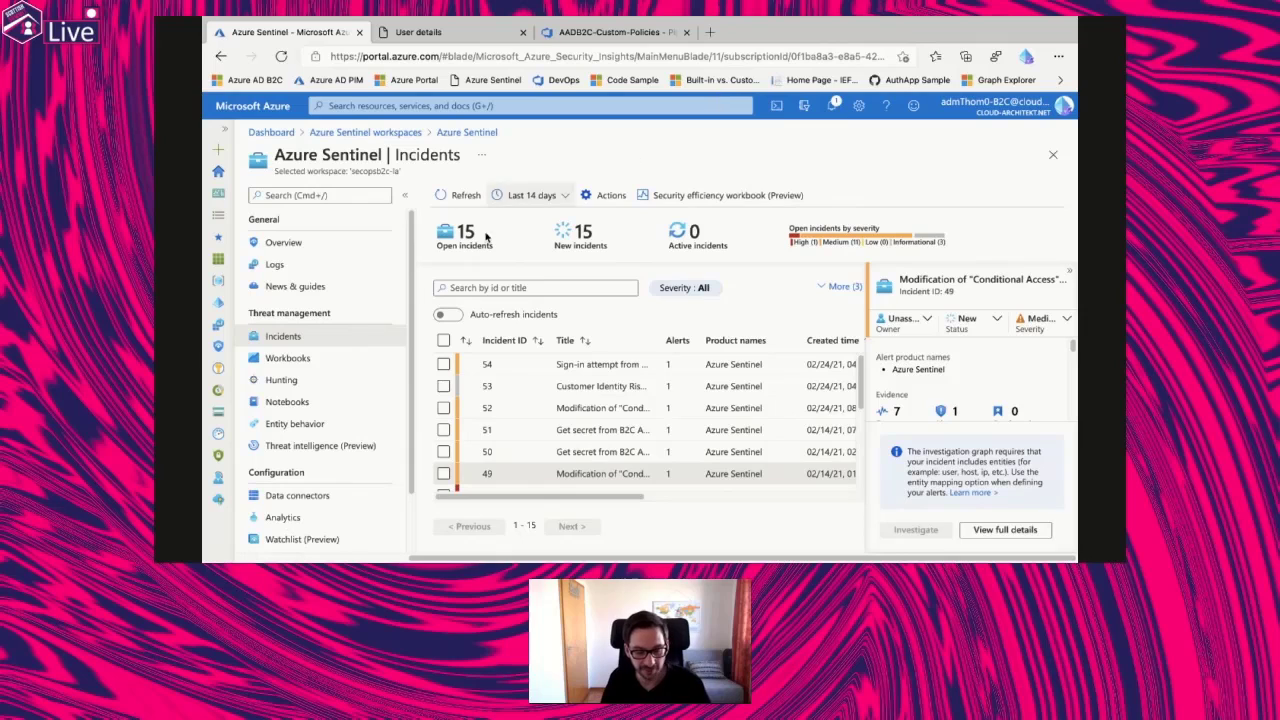
left_click(570, 385)
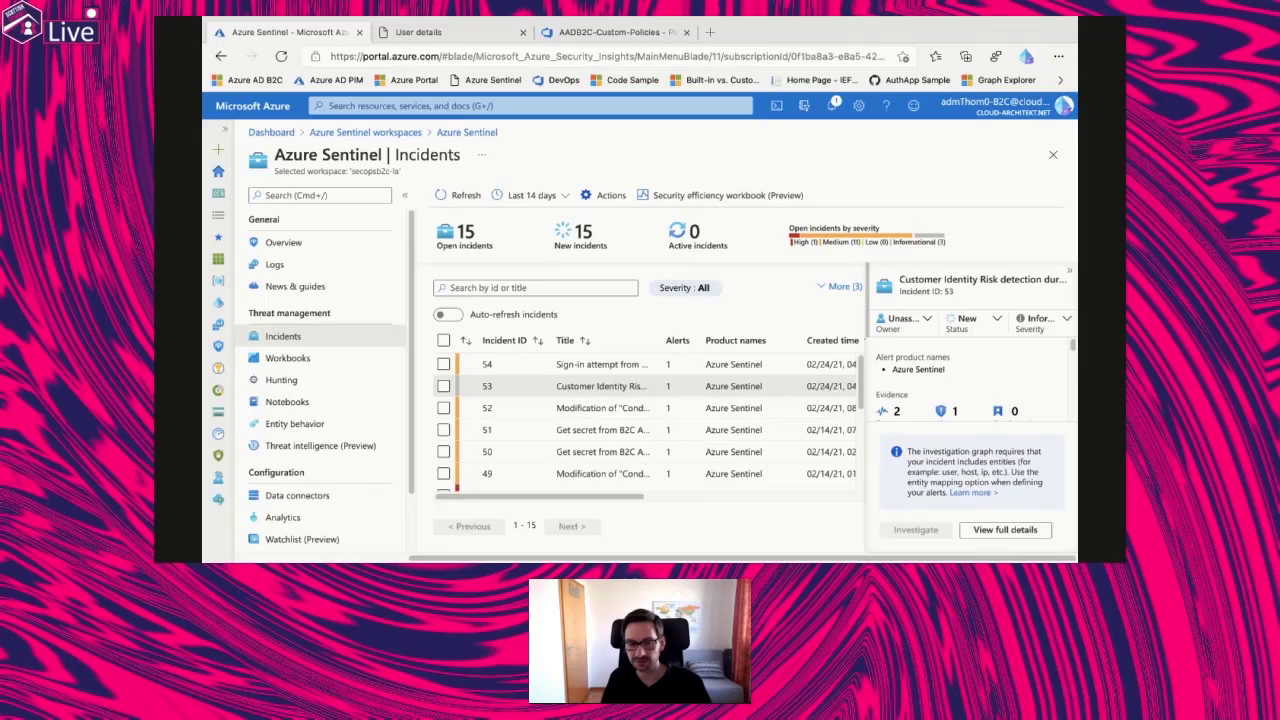
key("alt+Tab")
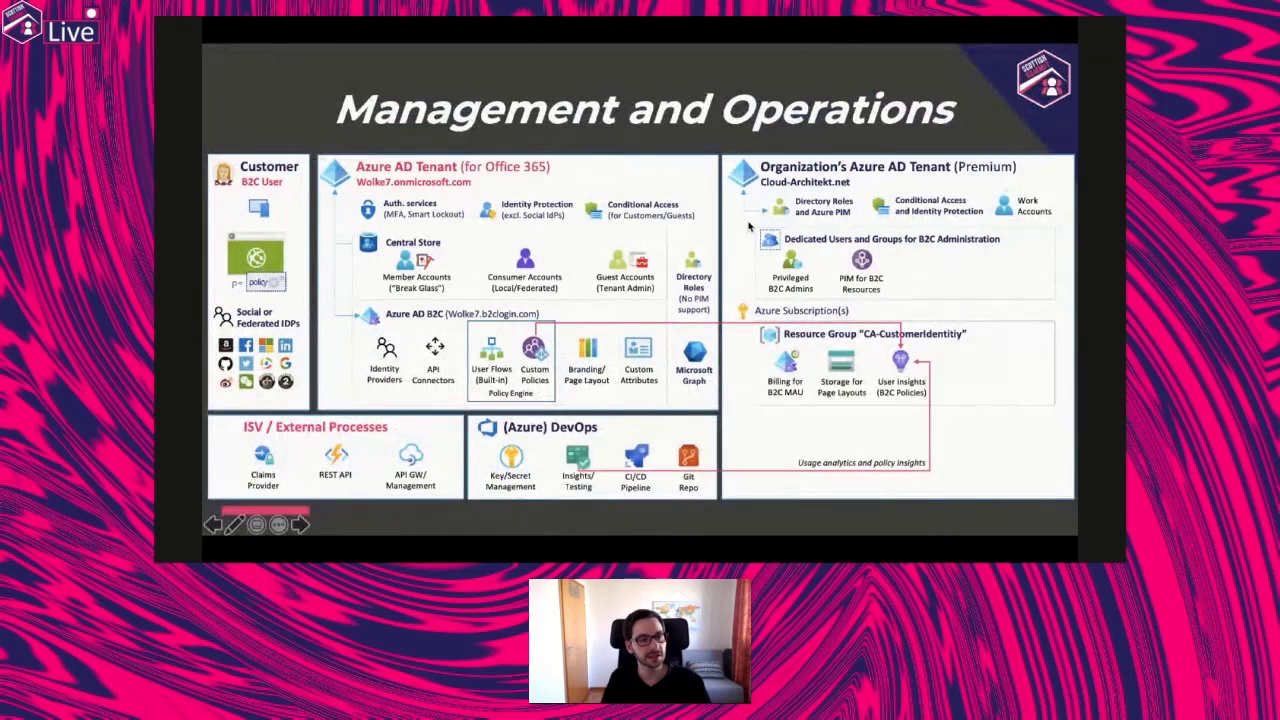